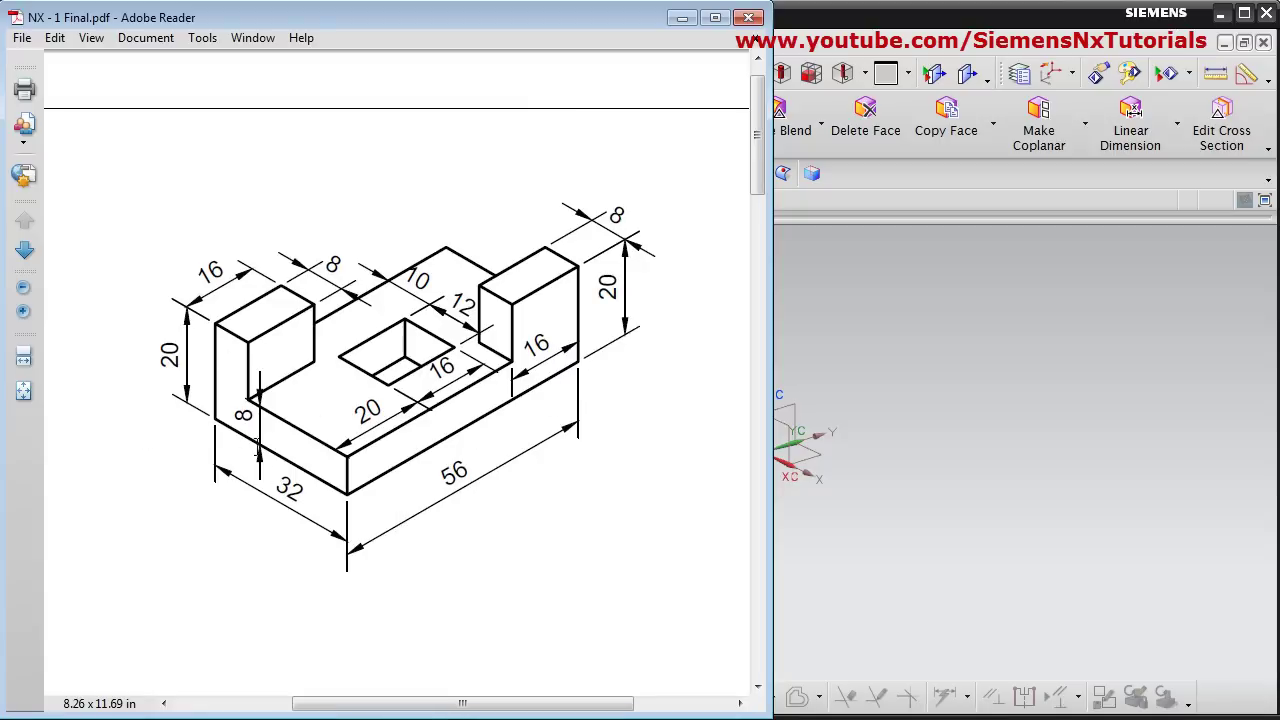
- Switch from the PDF drawing to NX and start an Extrude section sketch on the XY datum plane
click(682, 20)
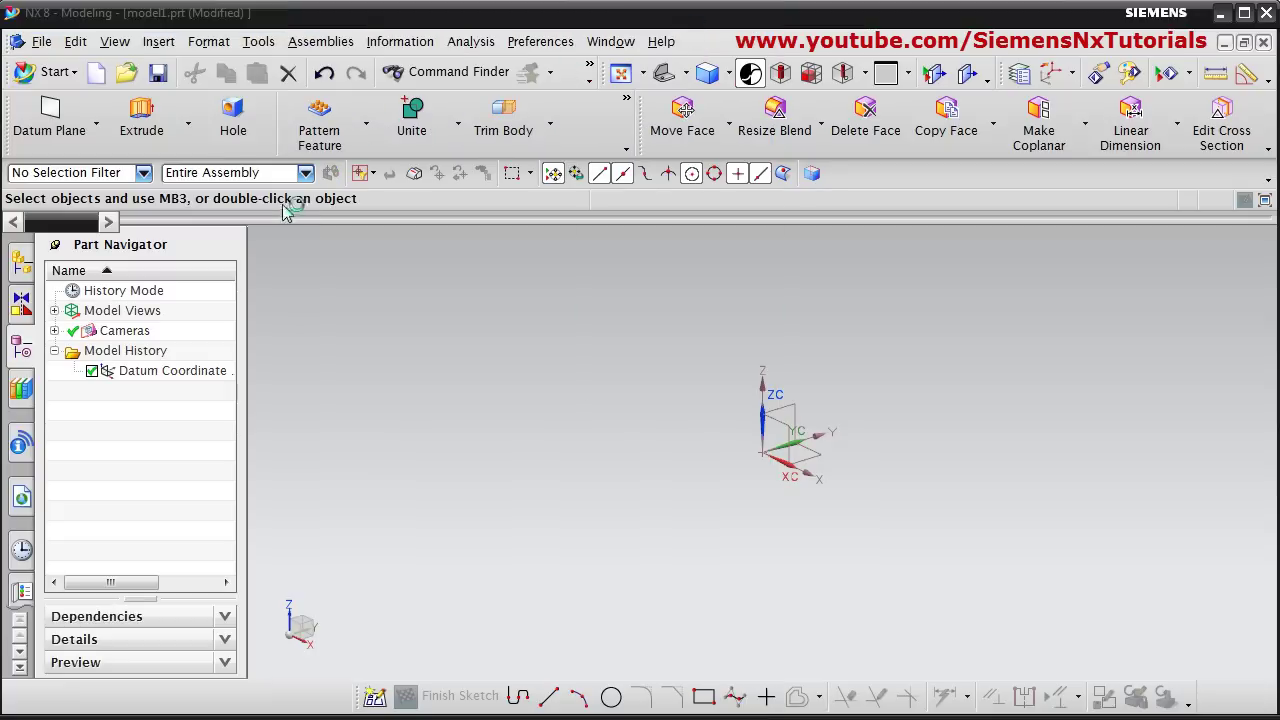
click(150, 130)
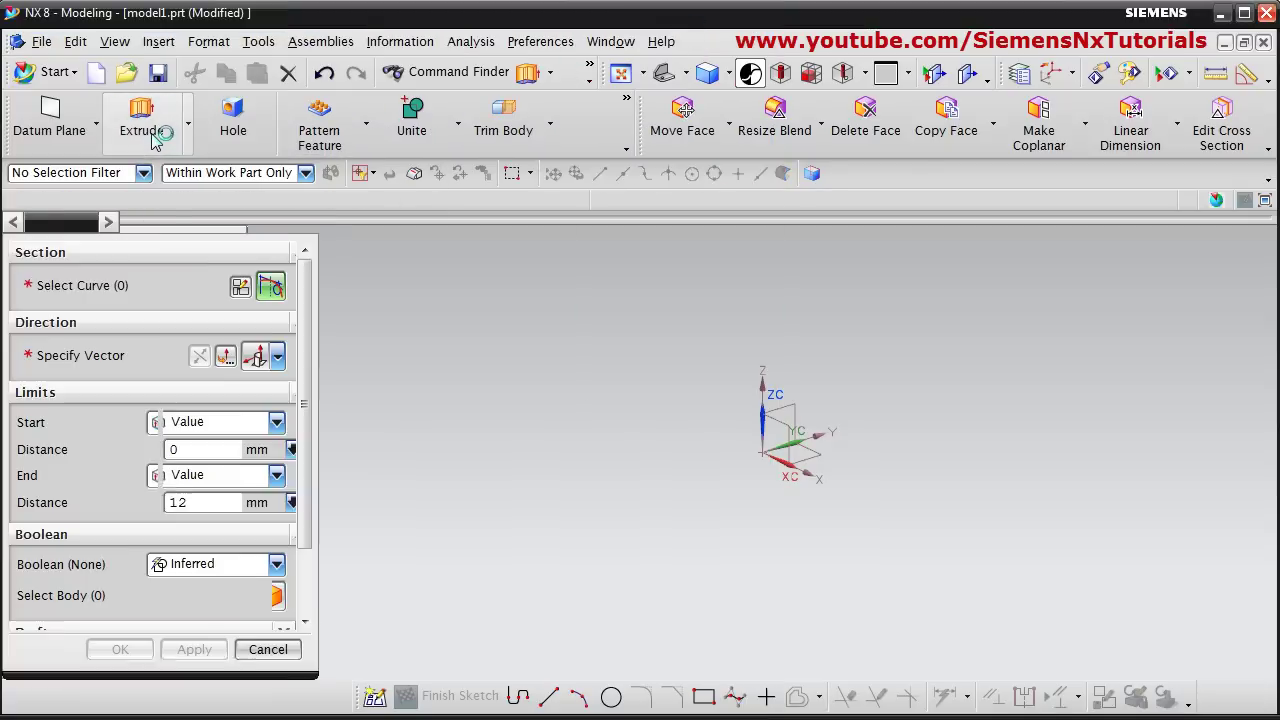
click(260, 292)
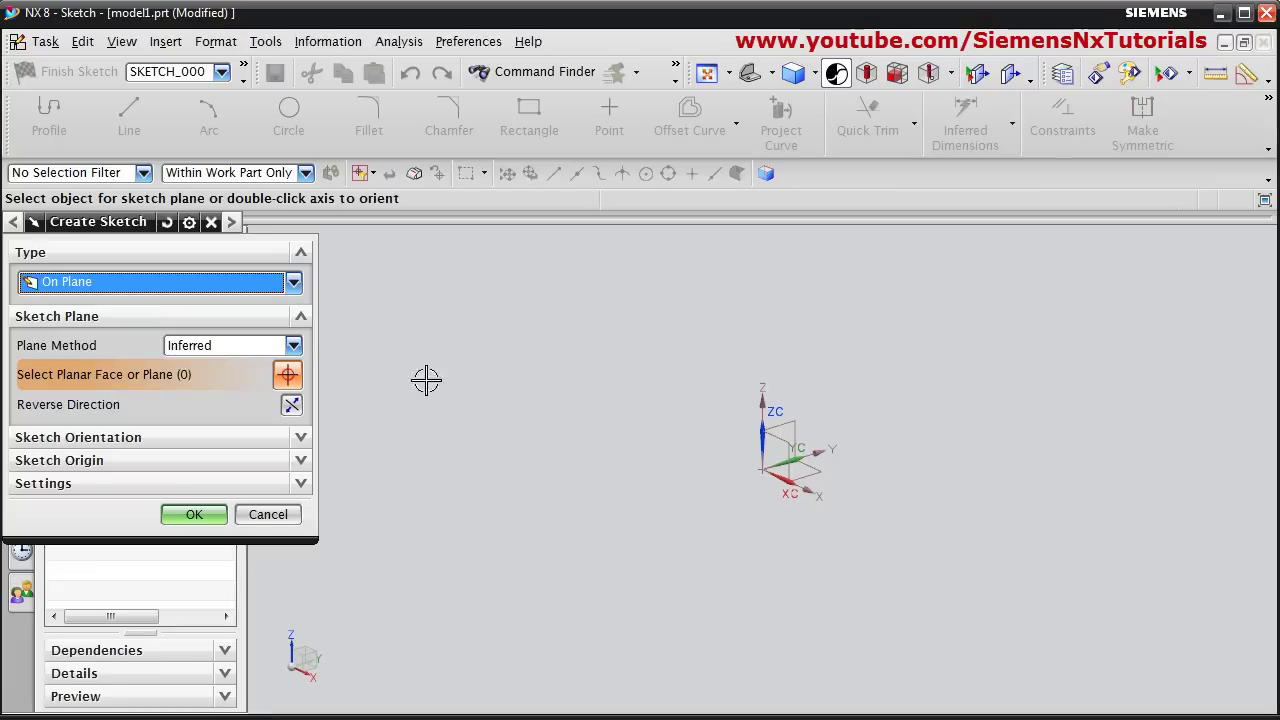
click(808, 477)
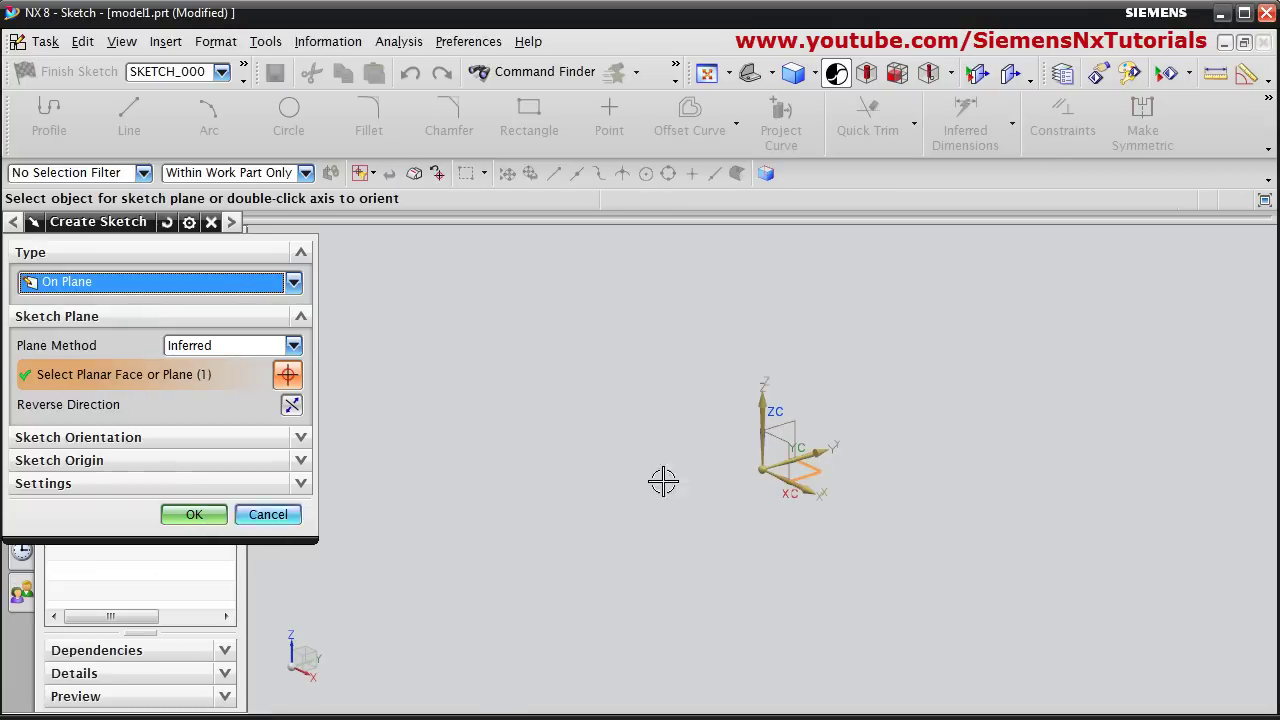
click(191, 518)
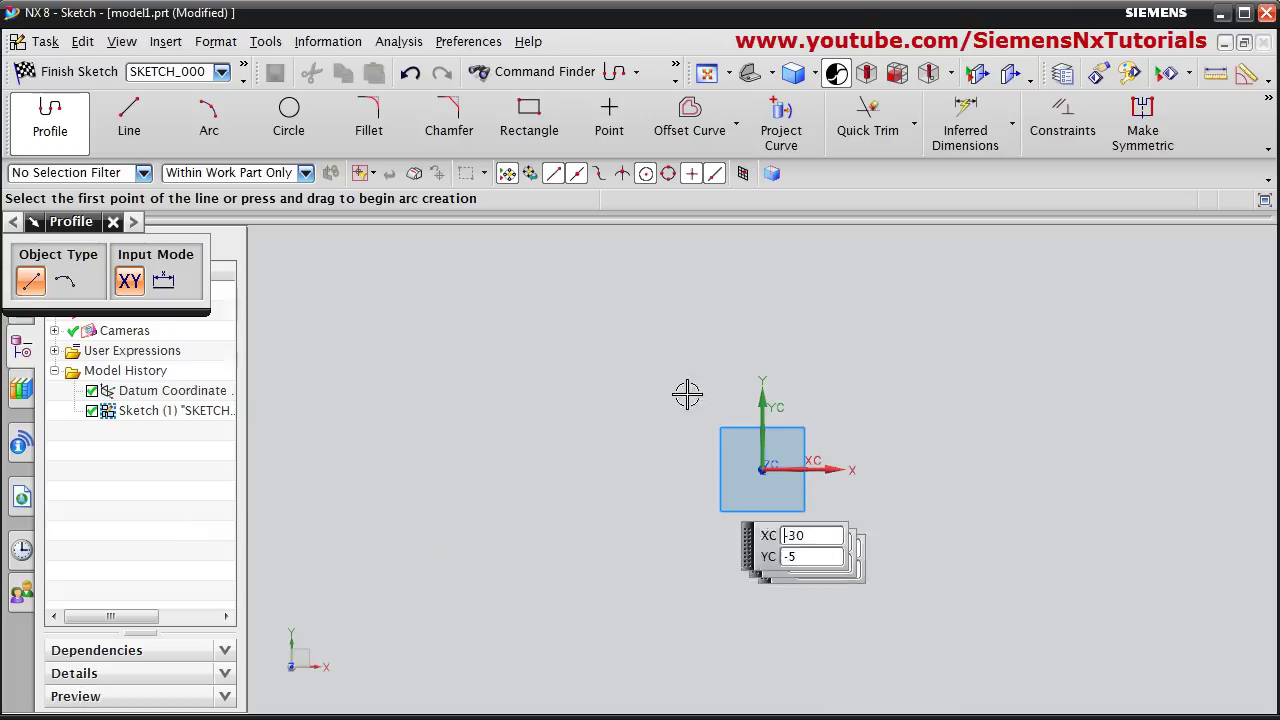
- Sketch a rectangle 56 mm wide and 32 mm high with its first corner at the origin
click(529, 120)
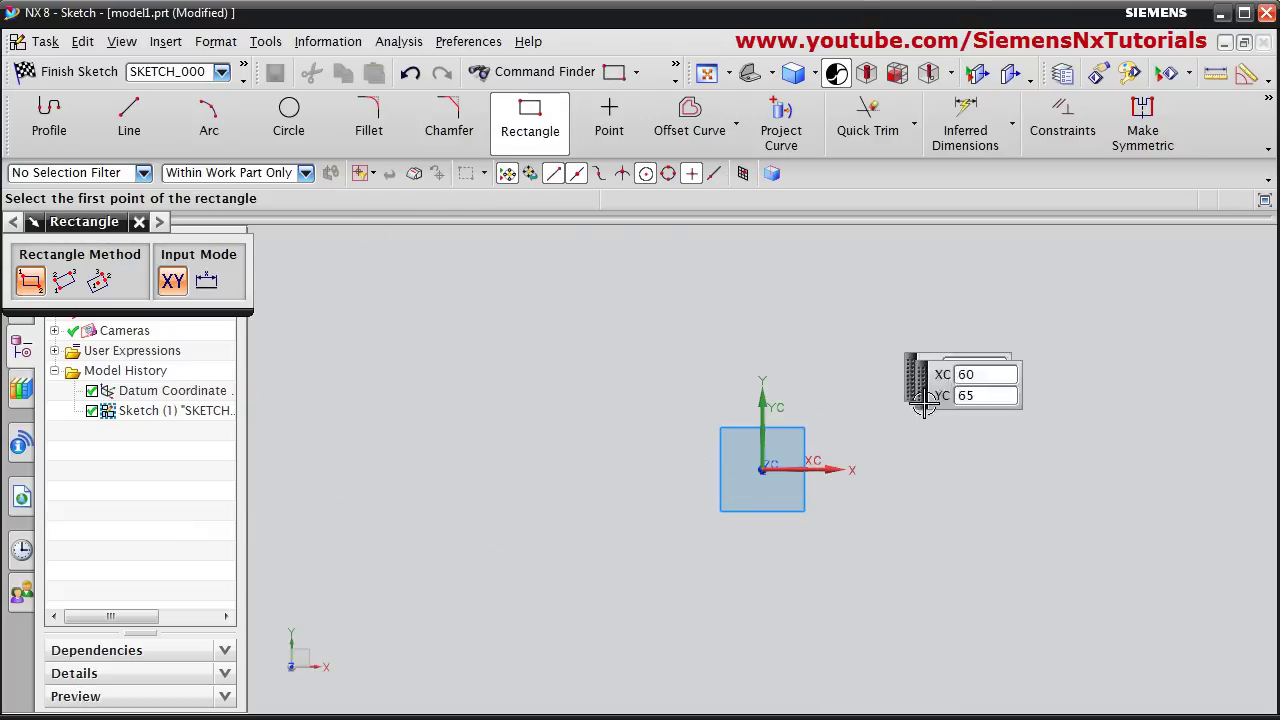
click(762, 468)
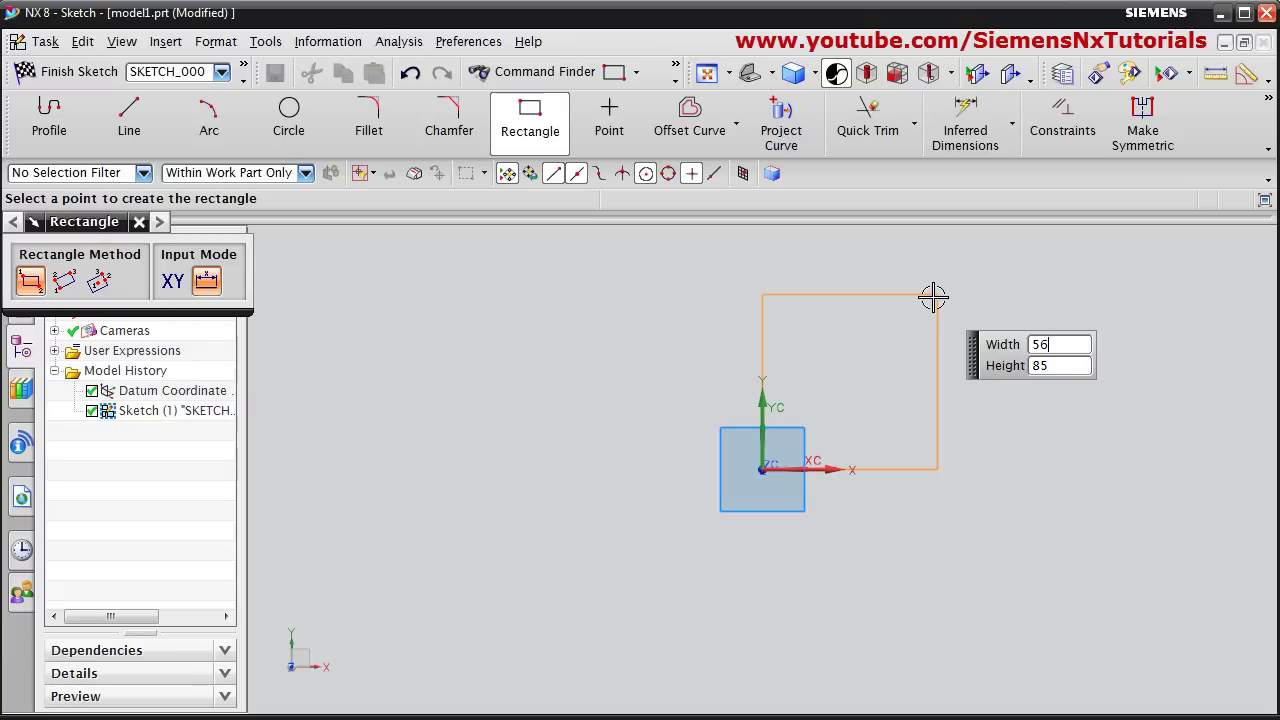
text(56)
key(Tab)
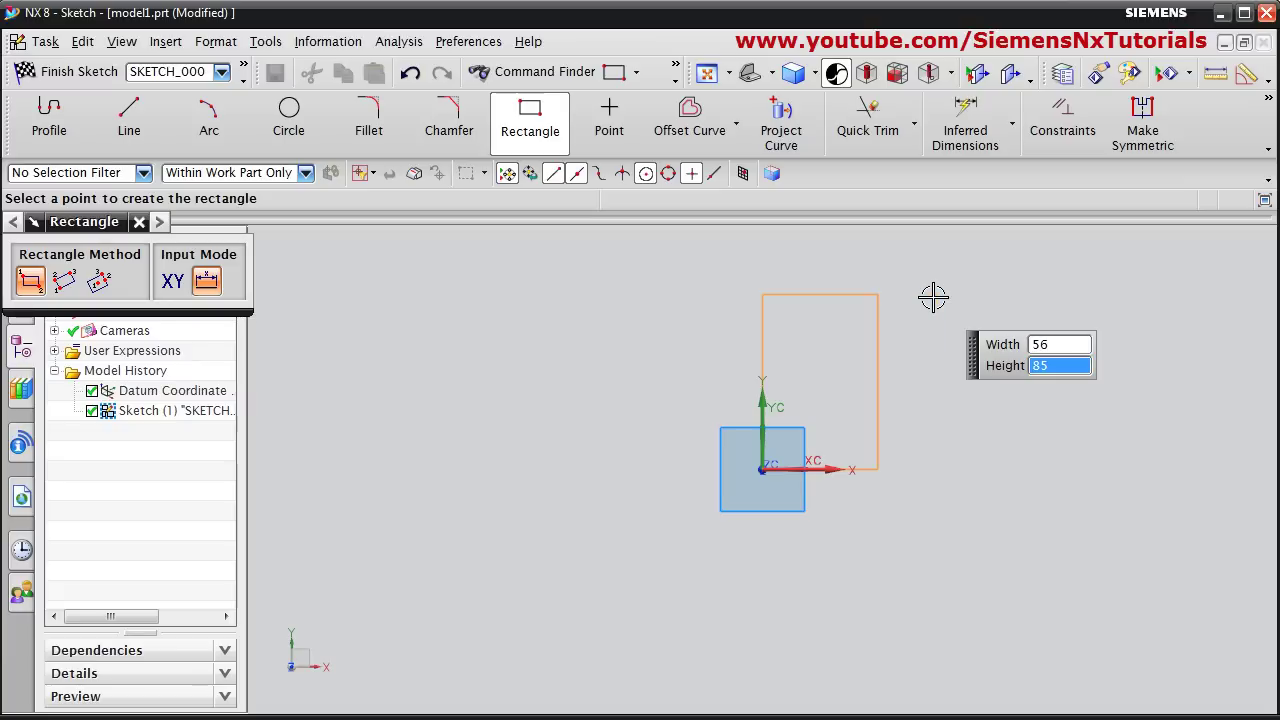
text(3)
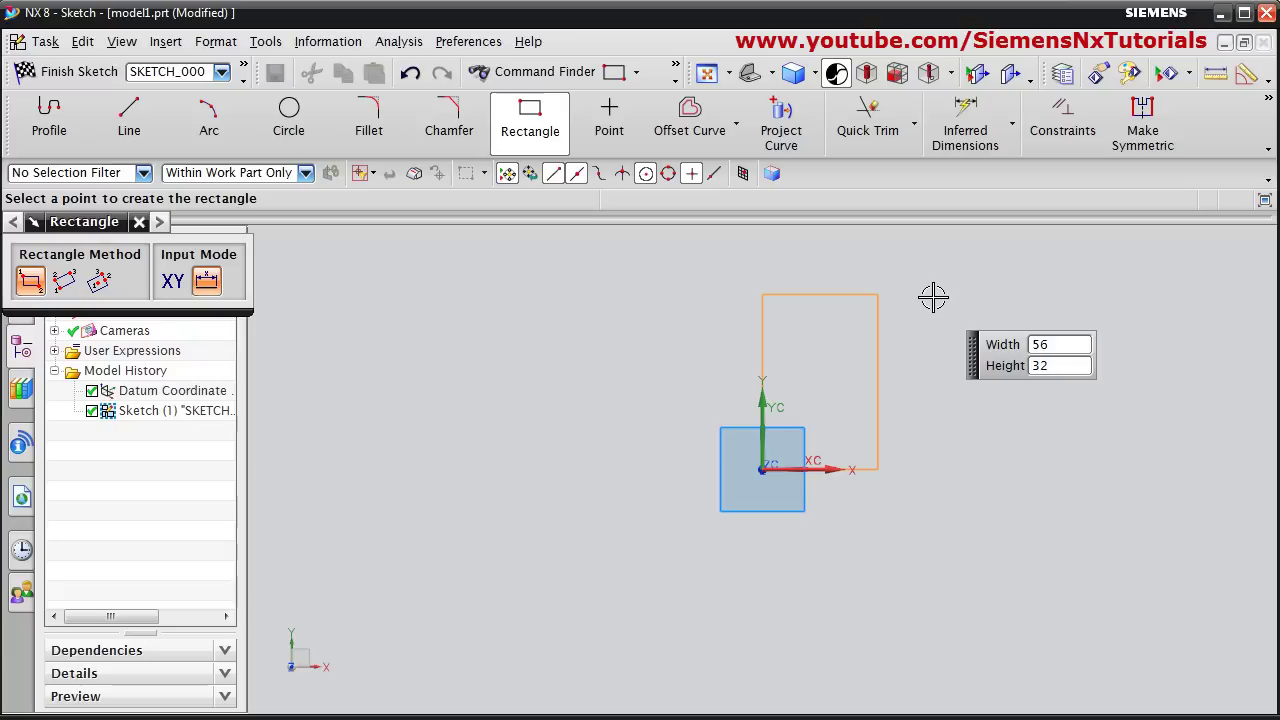
text(2)
key(Tab)
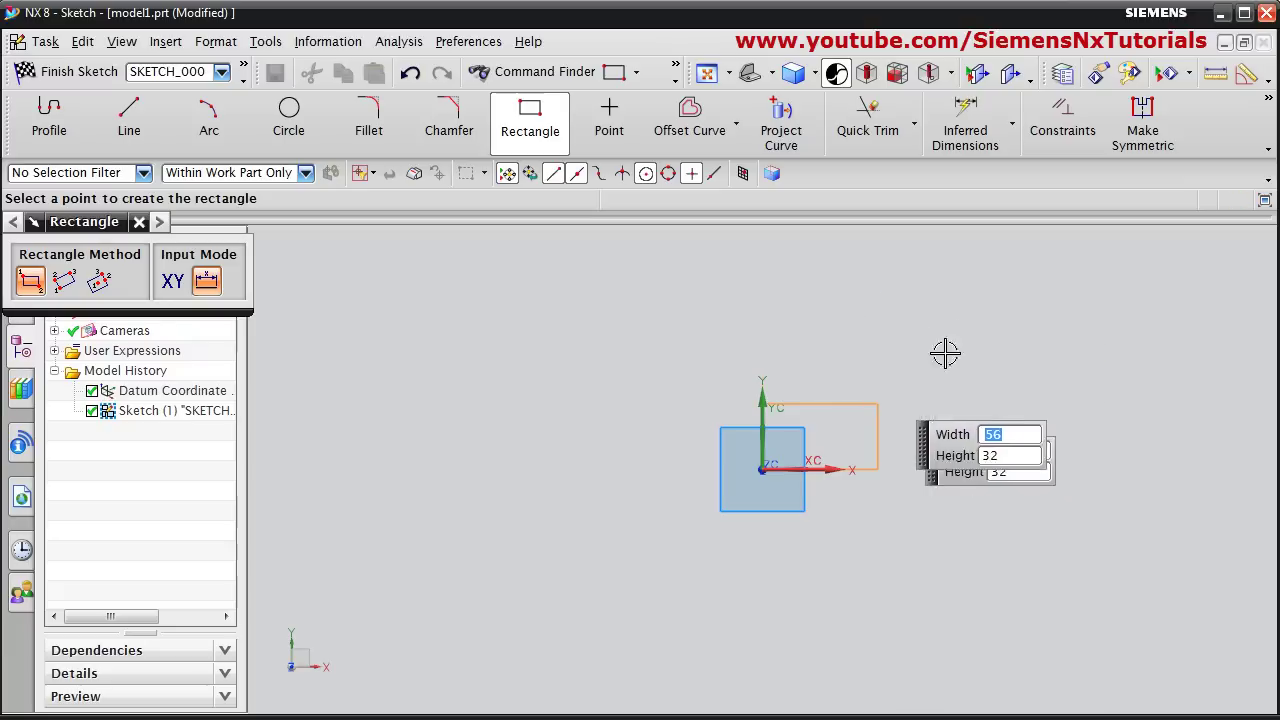
click(966, 408)
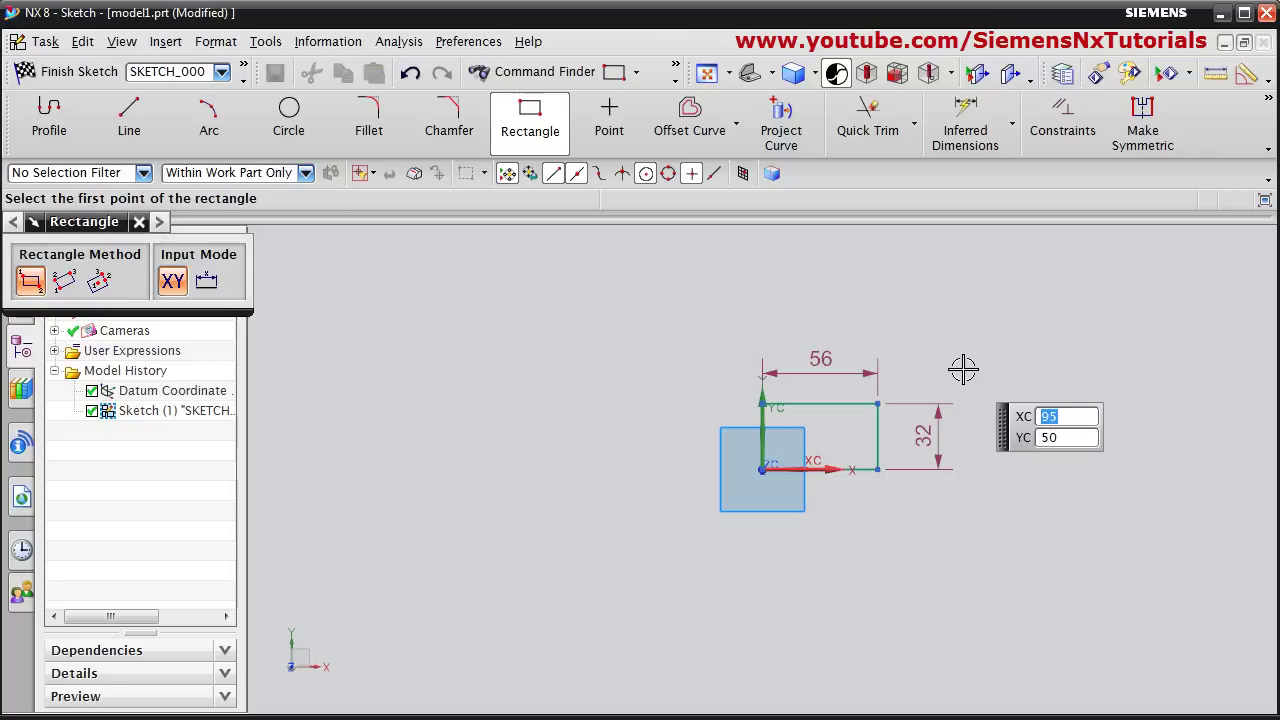
key(Escape)
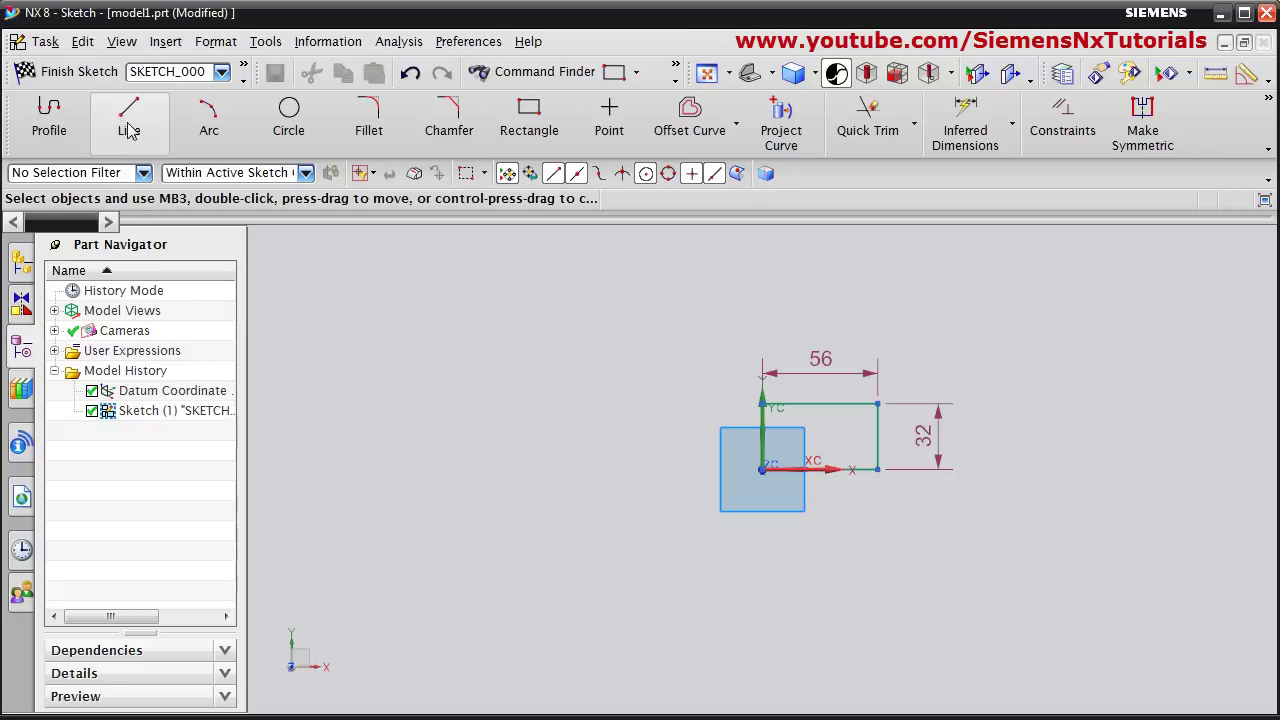
- Finish the sketch and extrude the rectangle 12 mm upward as the base block
click(80, 75)
key(x)
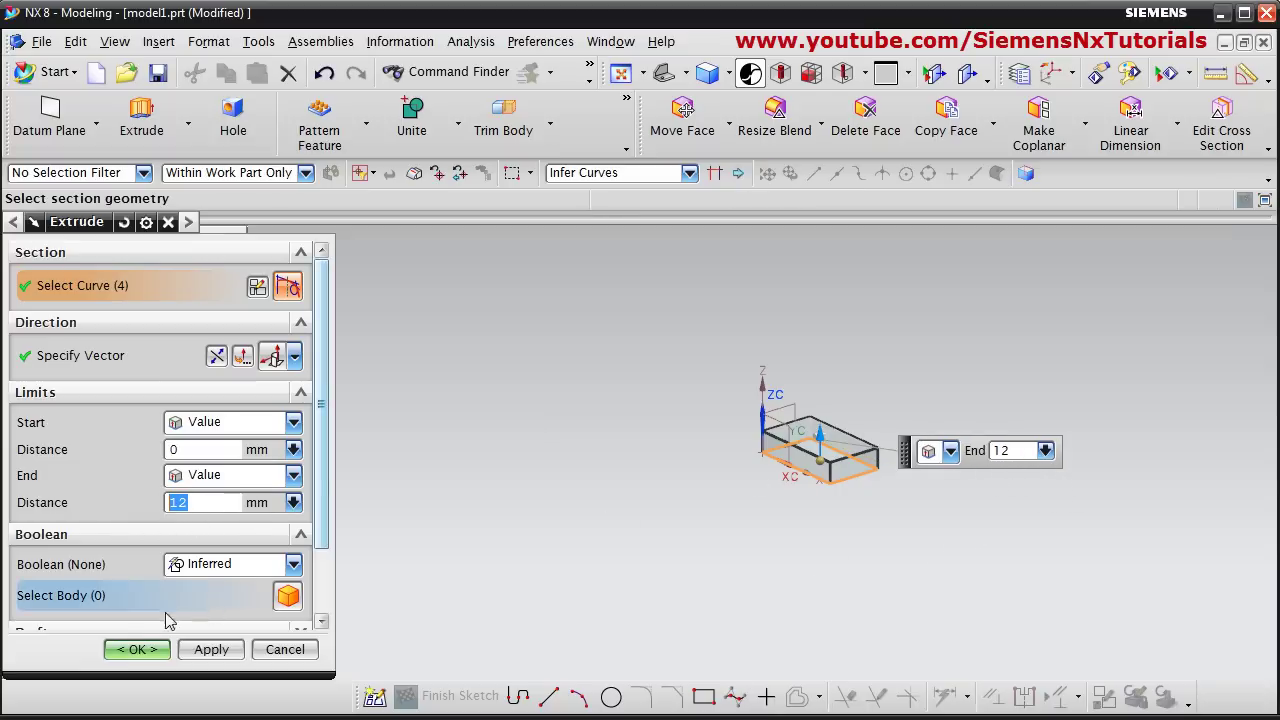
click(137, 650)
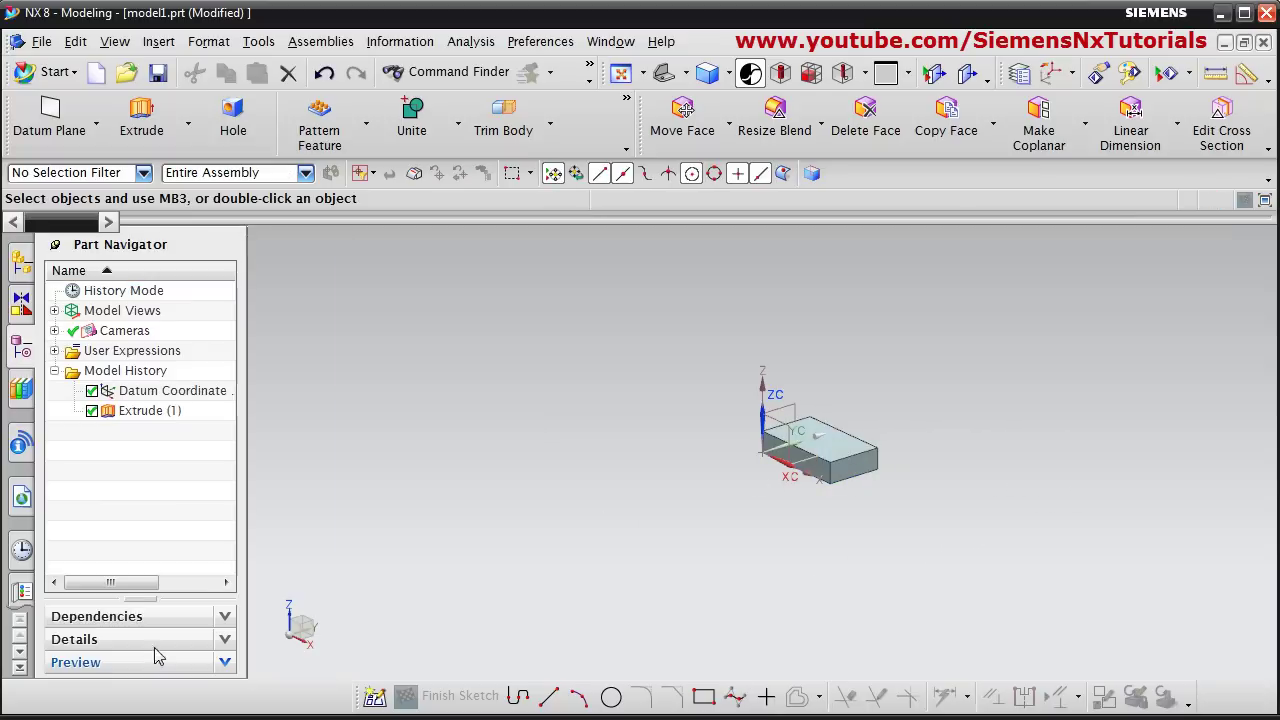
click(668, 78)
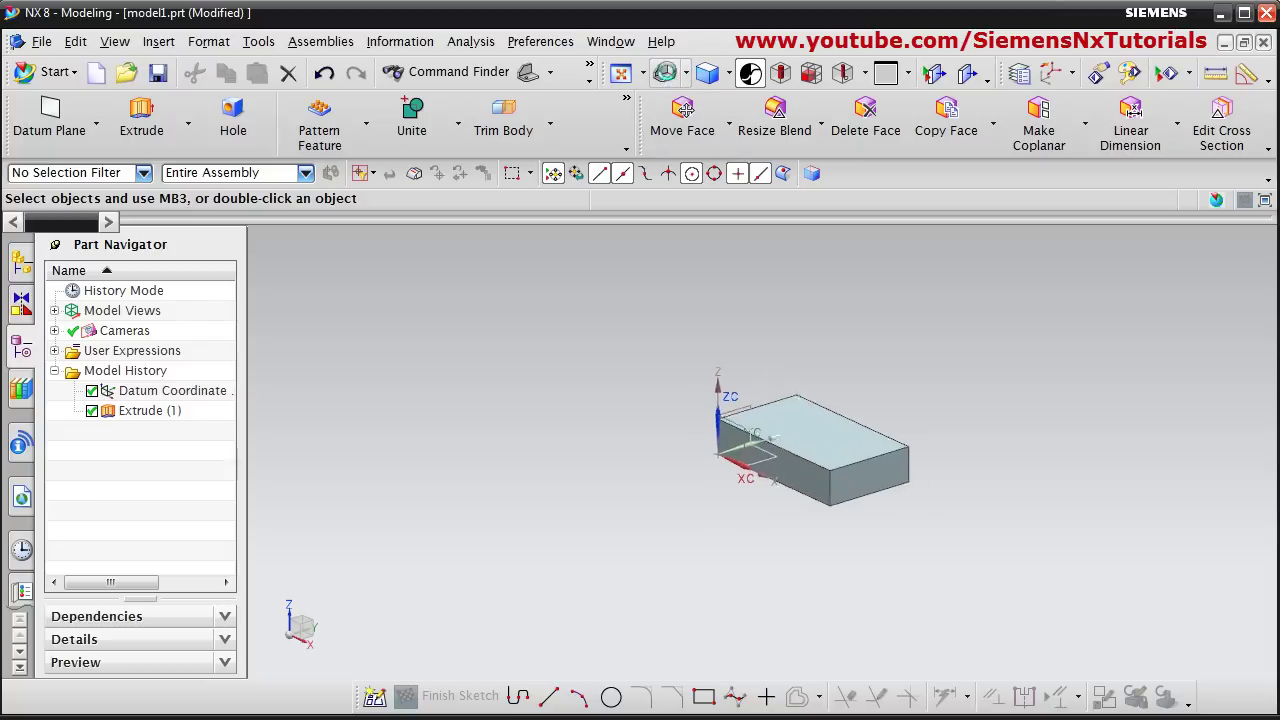
scroll(669, 526, up, 2)
scroll(672, 517, down, 3)
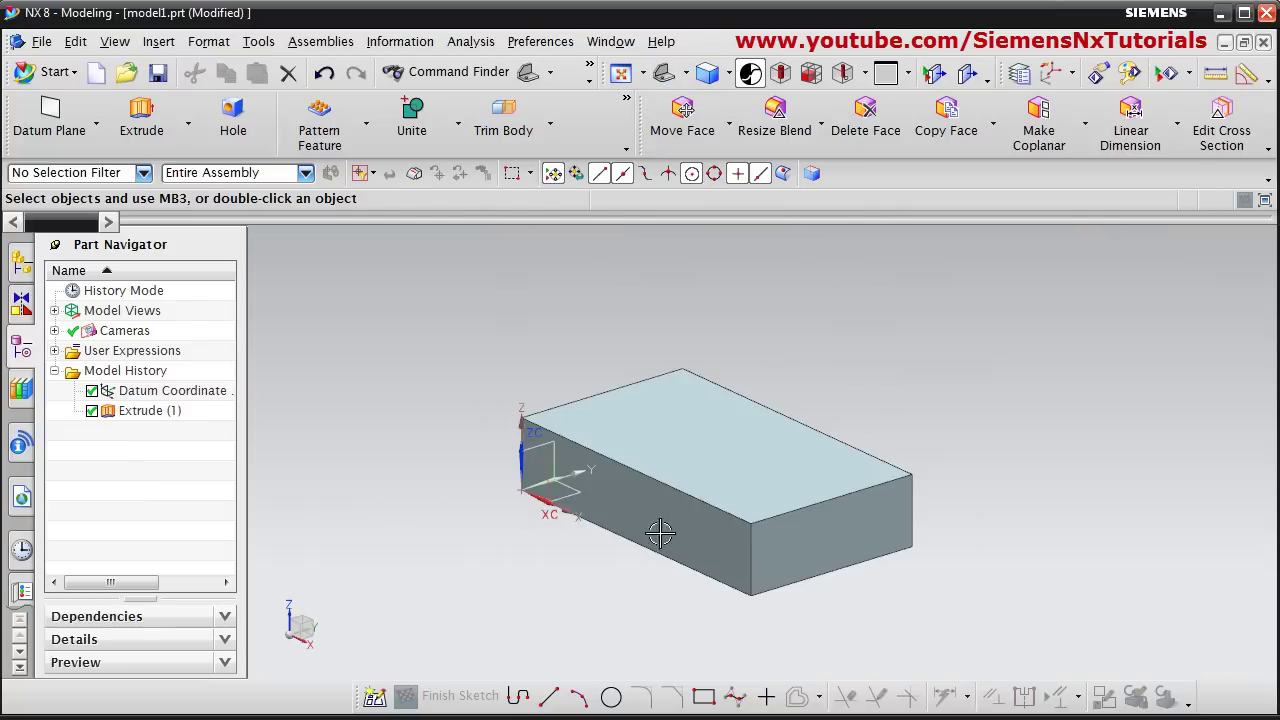
- Check the PDF drawing, reopen the base block's sketch and set the rectangle's horizontal dimension to 32 mm
key(alt+Tab)
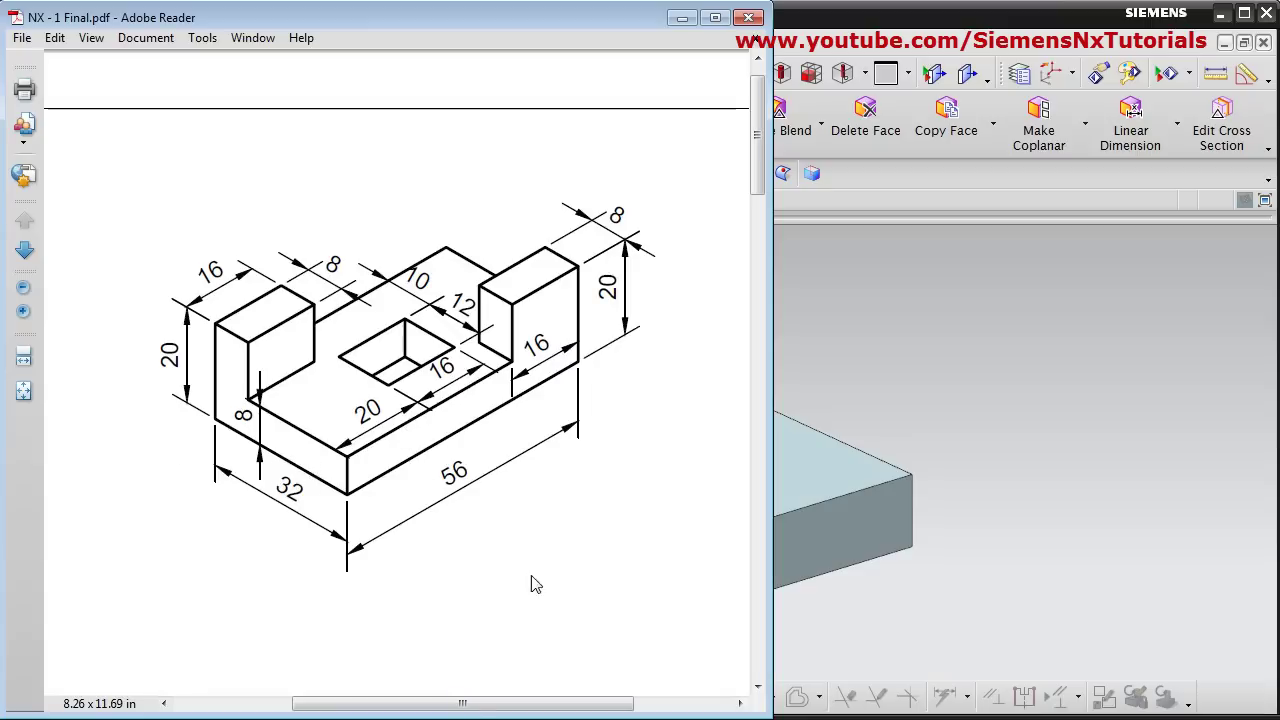
click(682, 17)
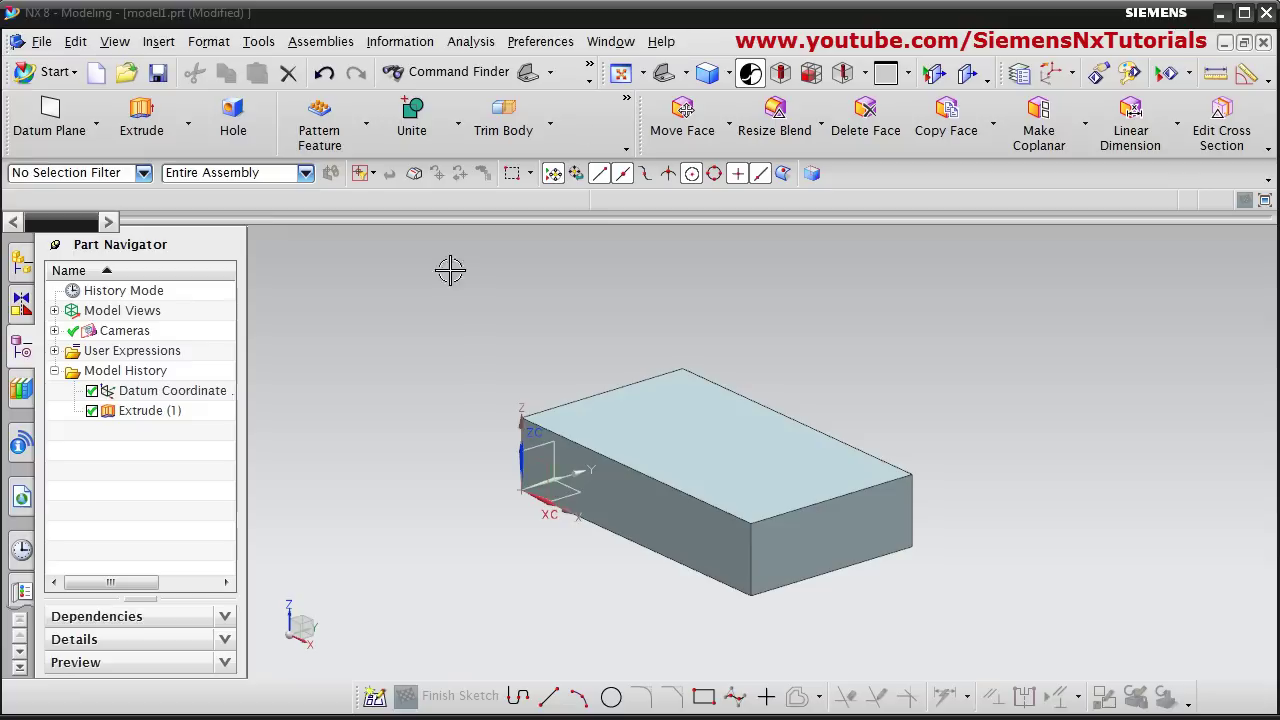
right_click(143, 418)
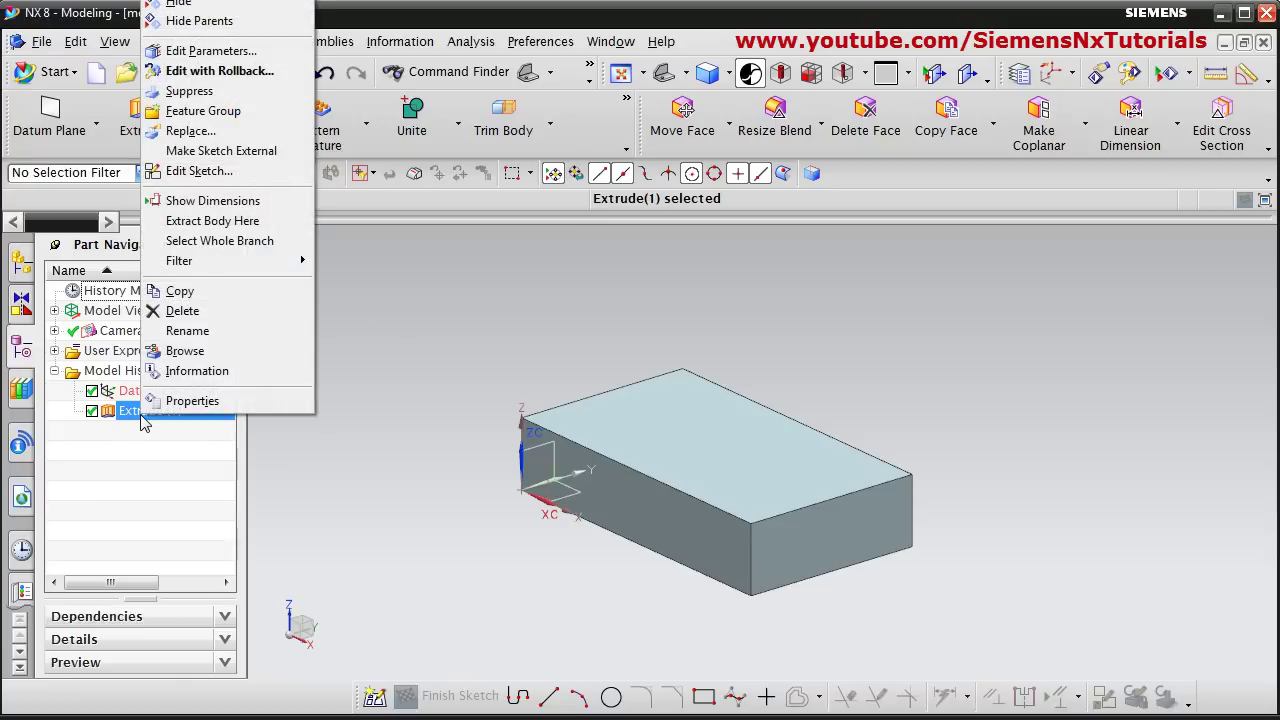
click(199, 172)
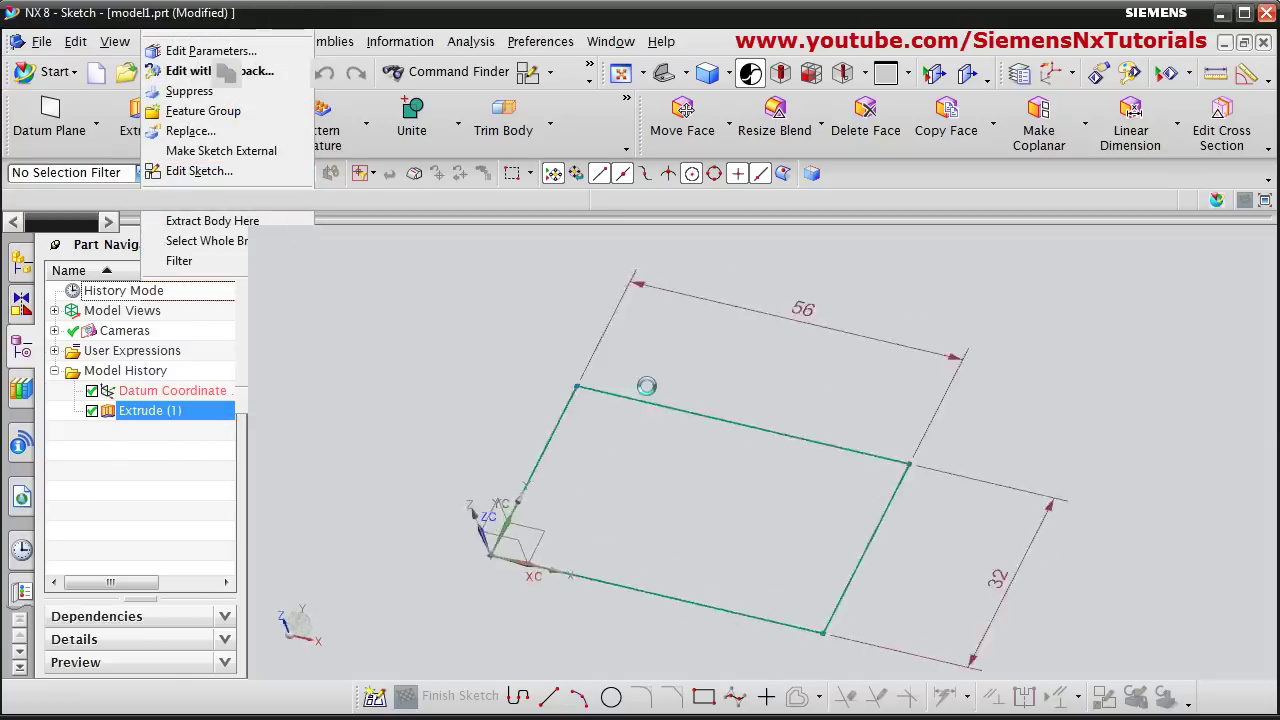
double_click(655, 271)
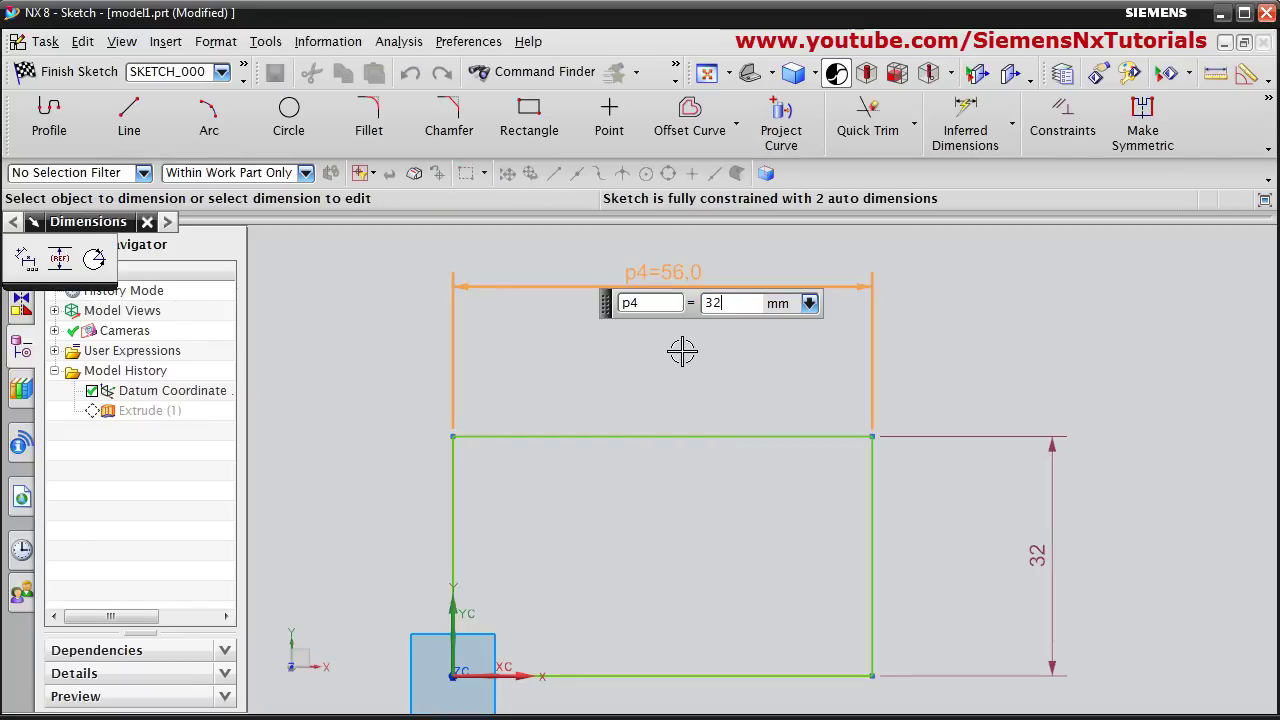
text(32)
key(Return)
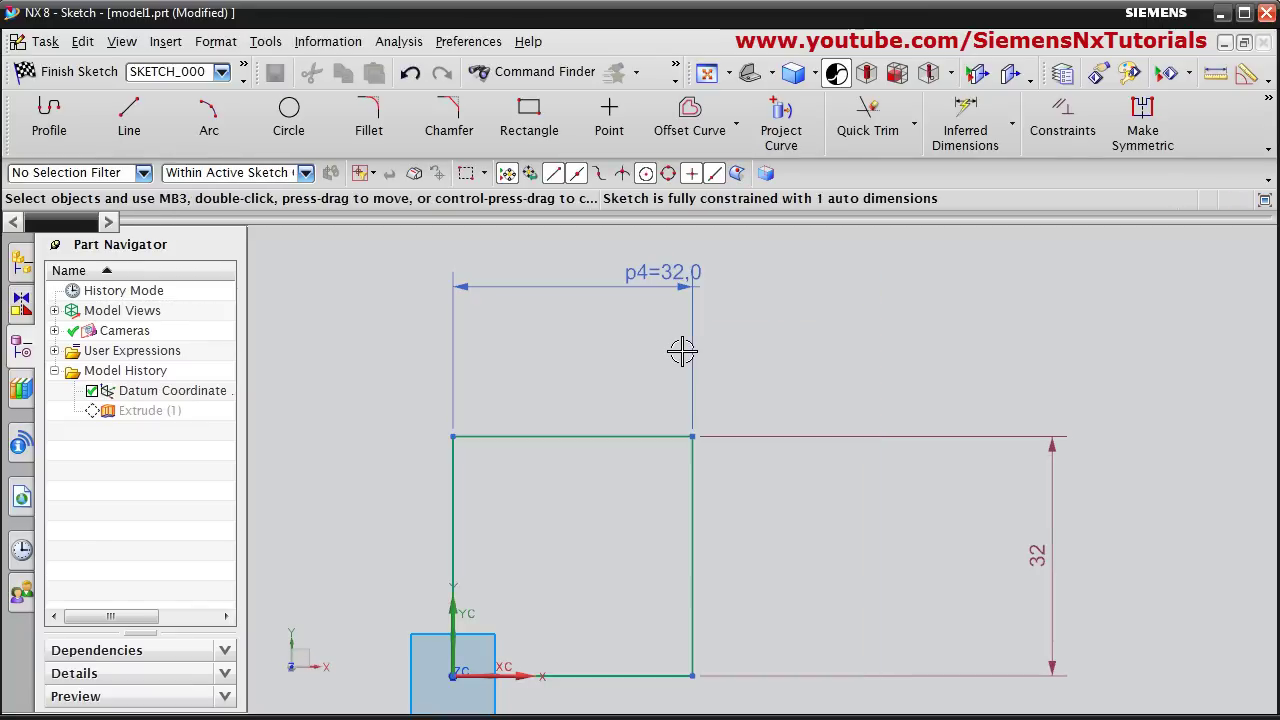
- Set the rectangle's vertical dimension to 56 mm and finish the sketch
double_click(1041, 560)
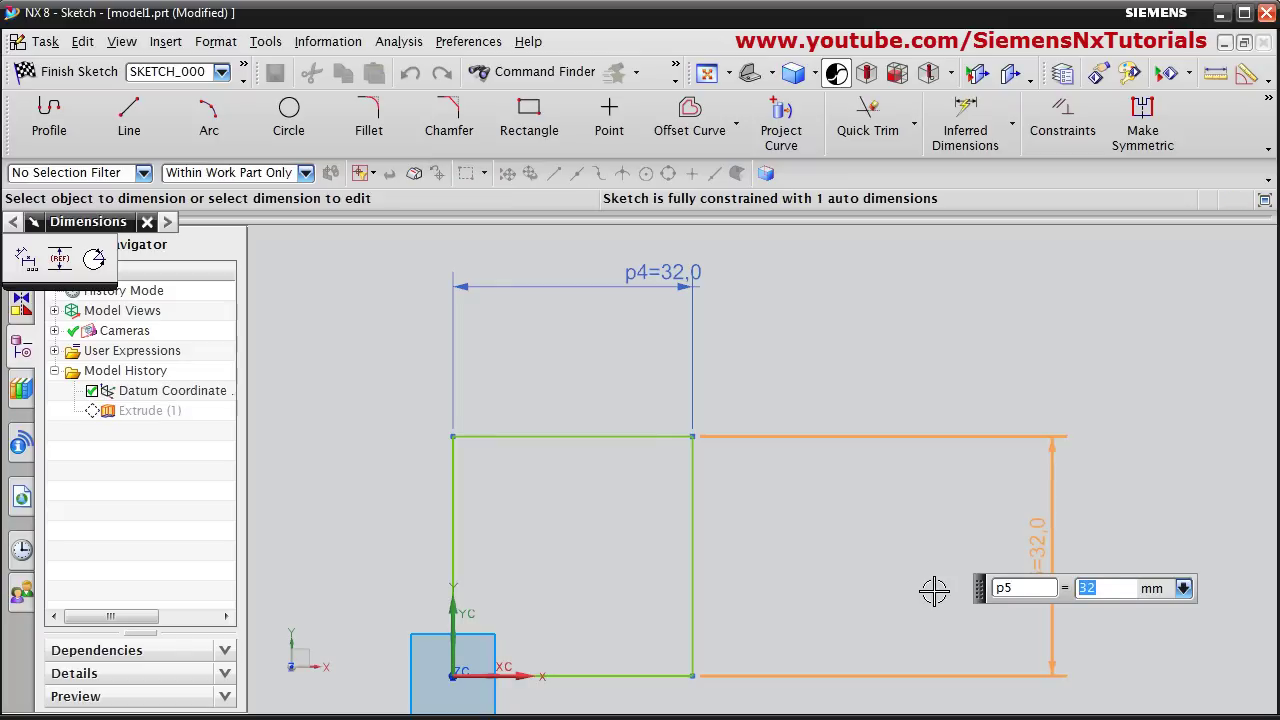
text(56)
key(Return)
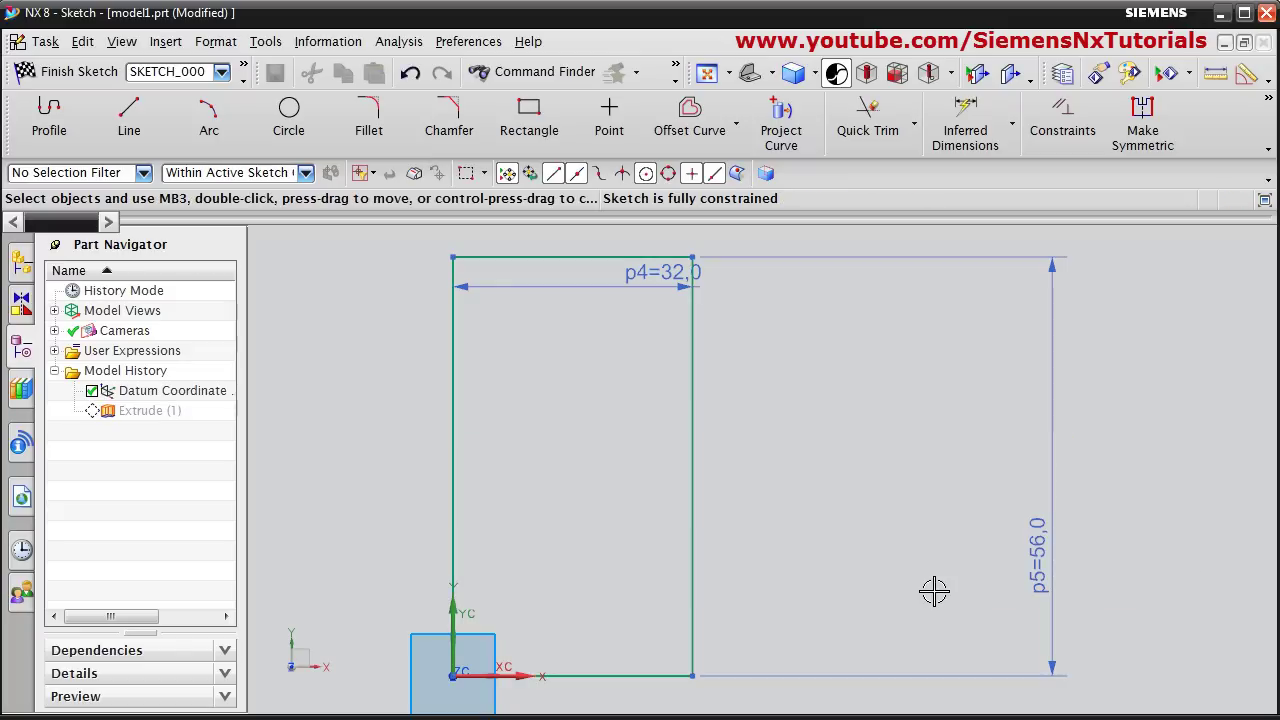
click(40, 71)
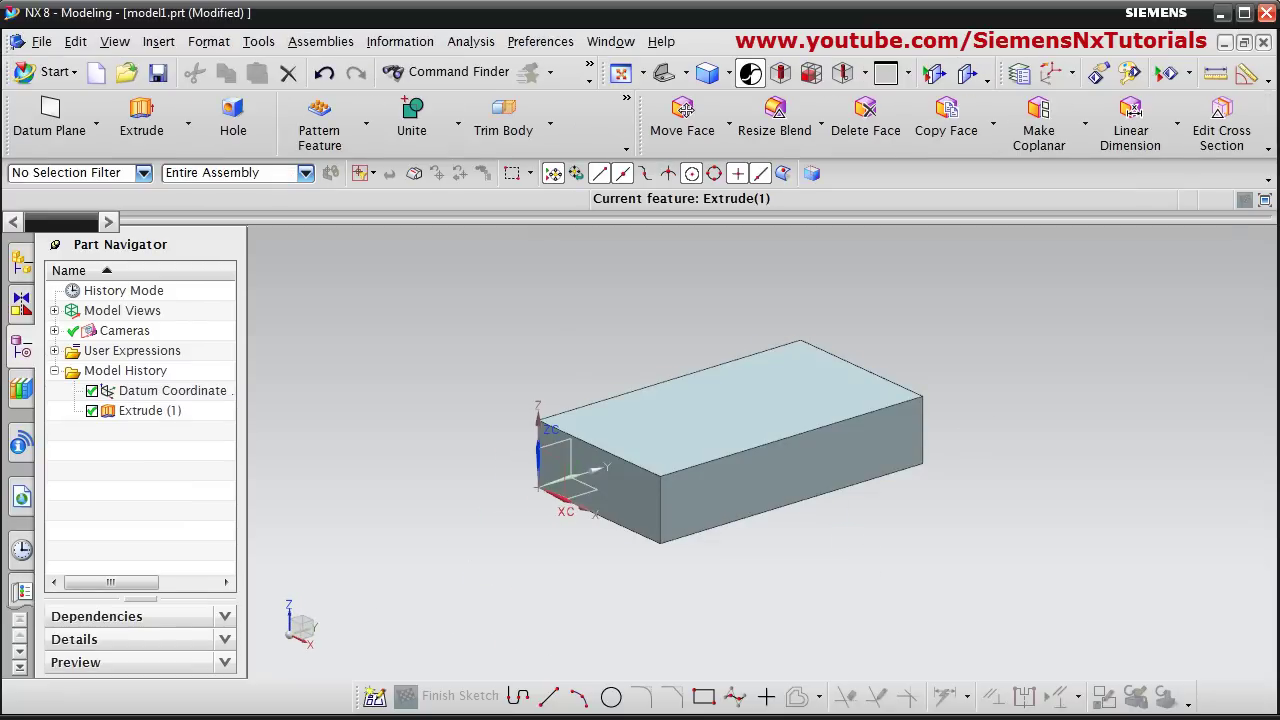
- Check the thickness in the PDF drawing and set the base block's extrusion end distance to 8 mm
key(alt+Tab)
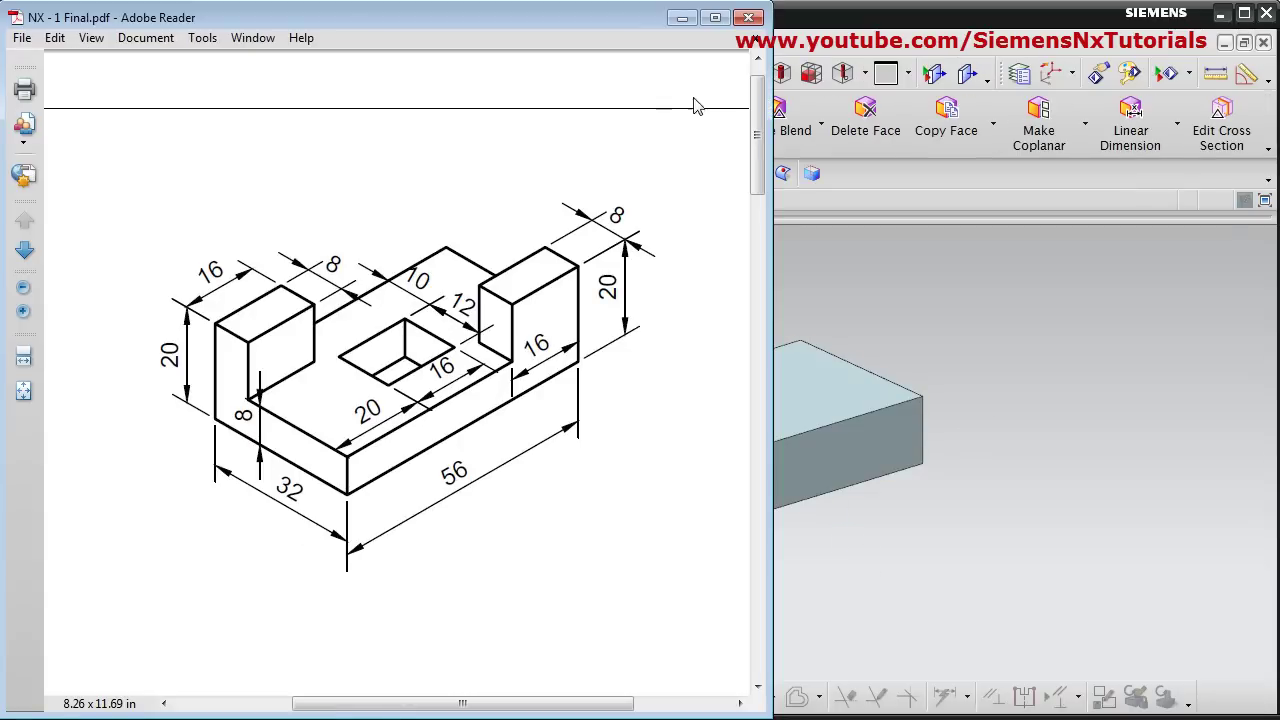
click(682, 17)
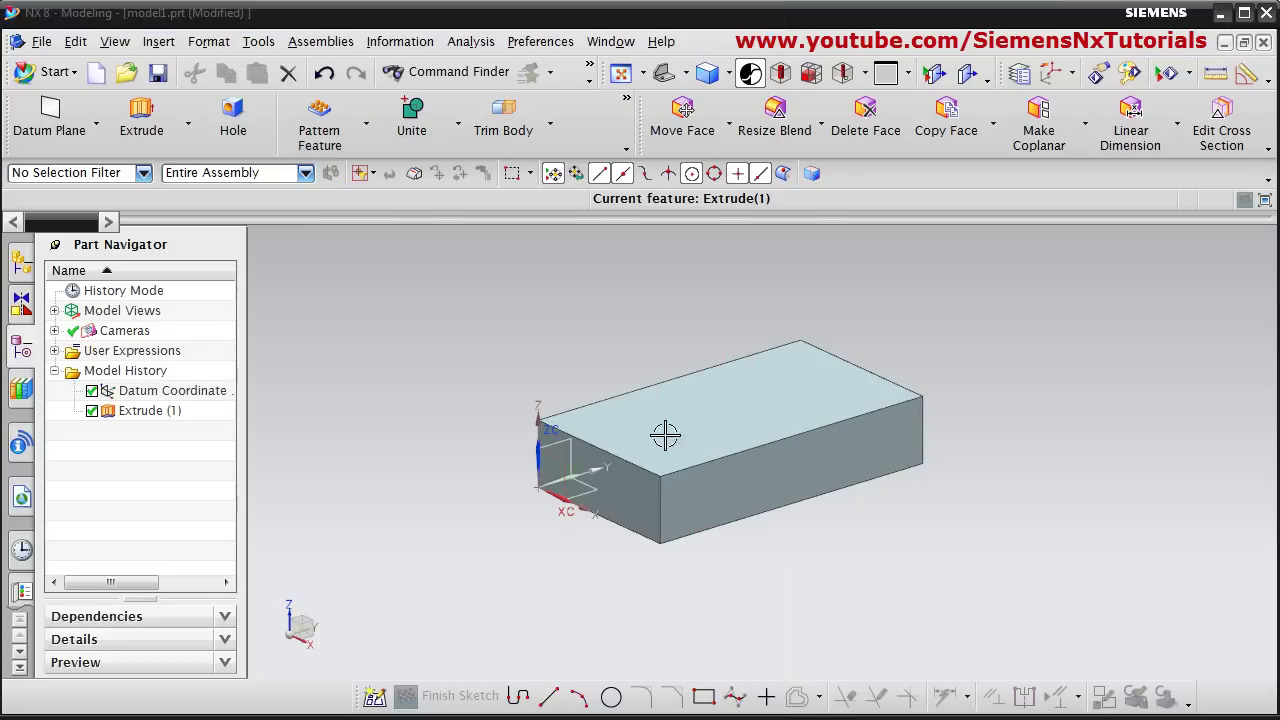
double_click(140, 411)
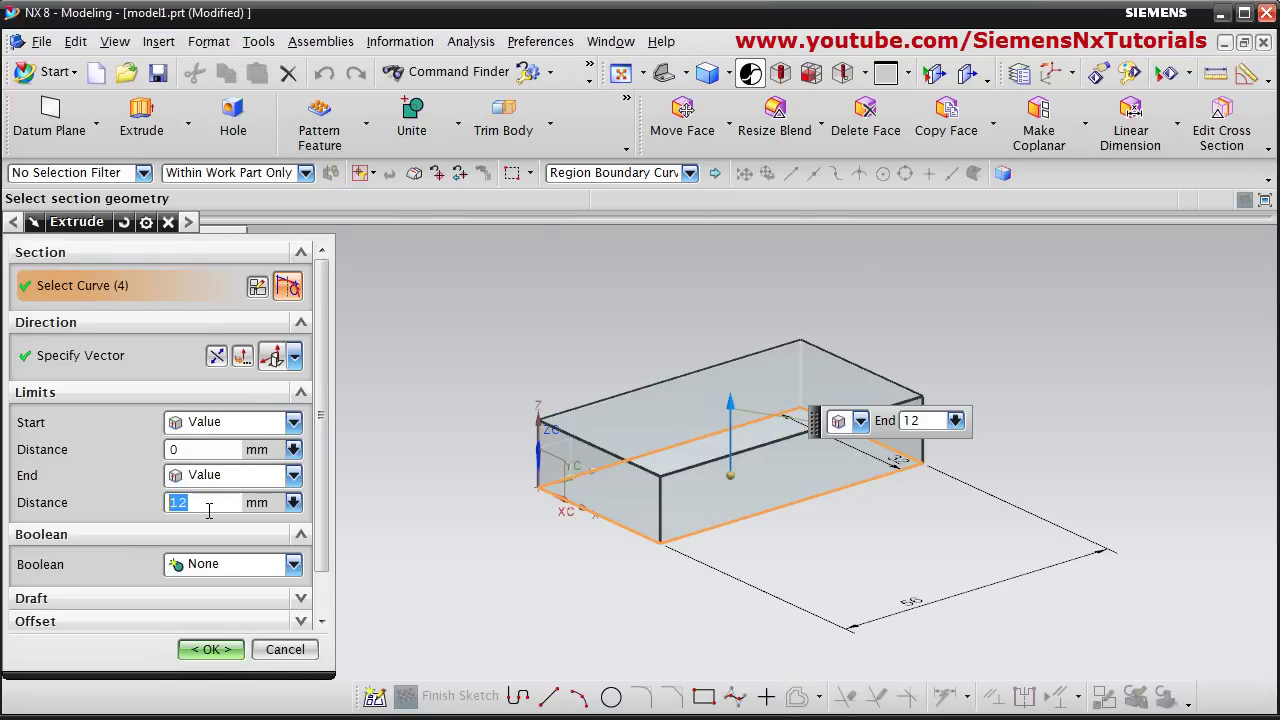
click(211, 649)
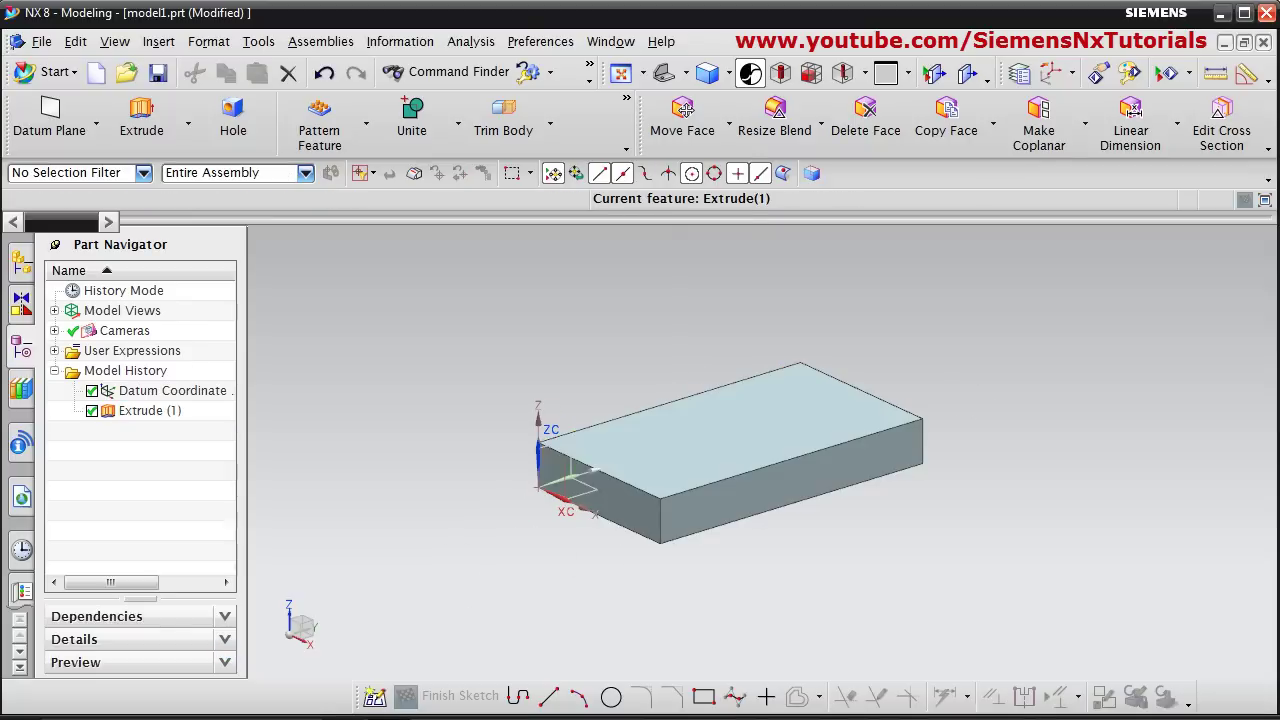
- Check the PDF drawing, start an Extrude in NX and create its section sketch on the base block's top face
key(alt+Tab)
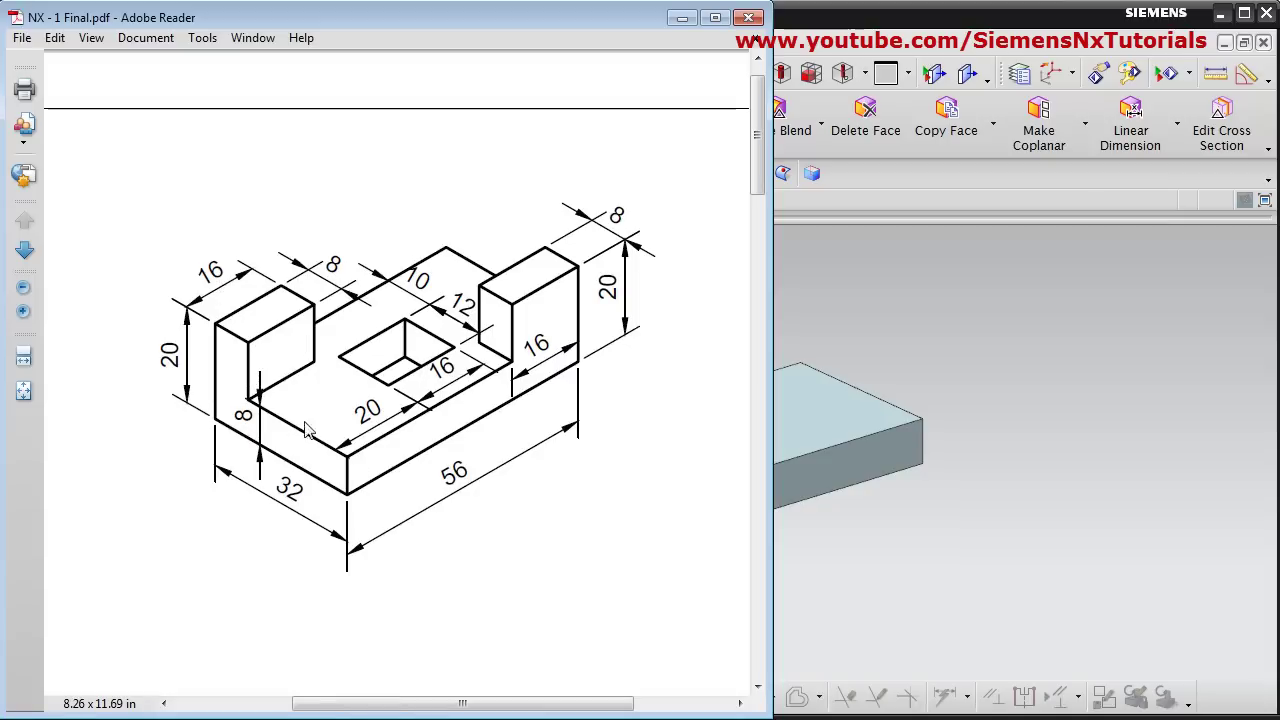
click(680, 18)
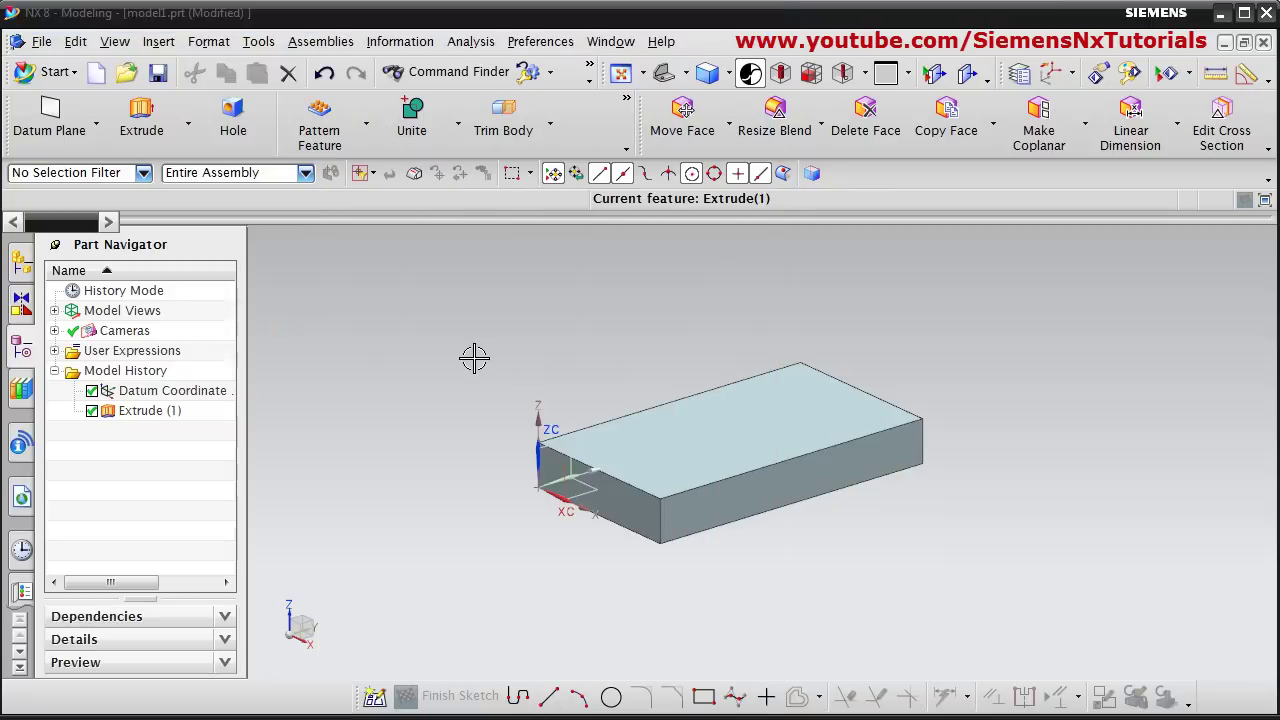
click(143, 125)
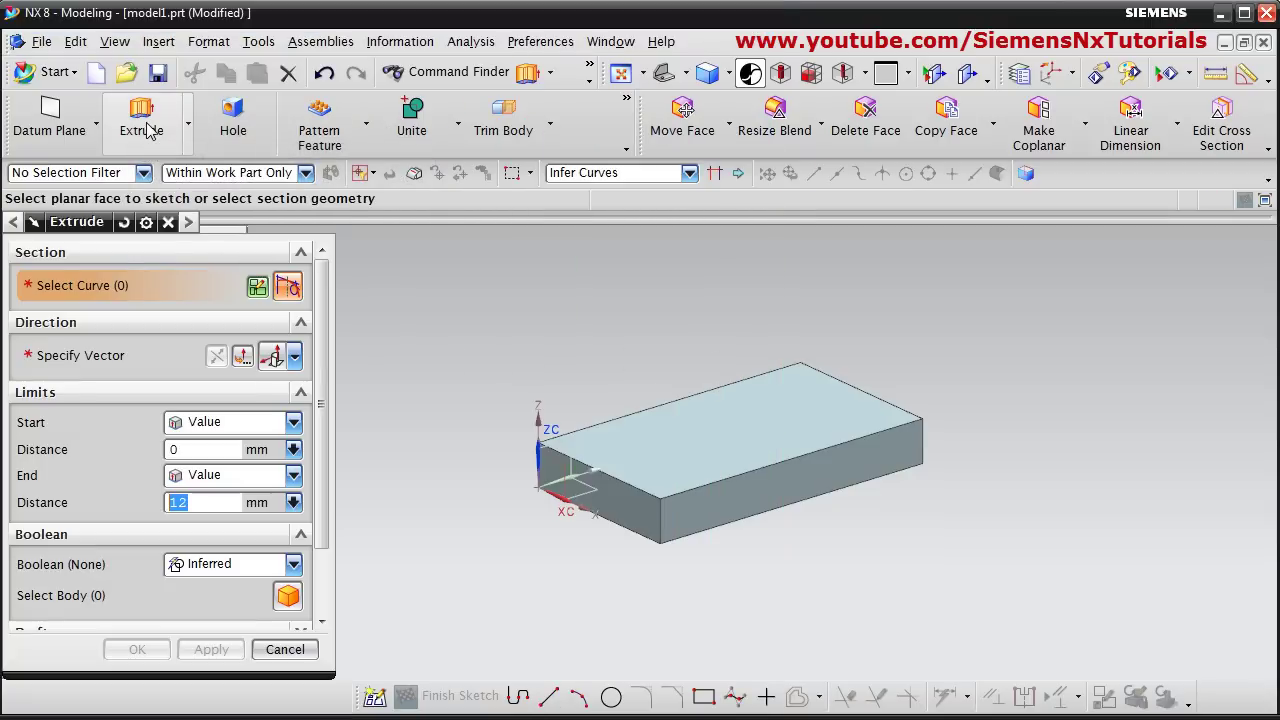
click(257, 287)
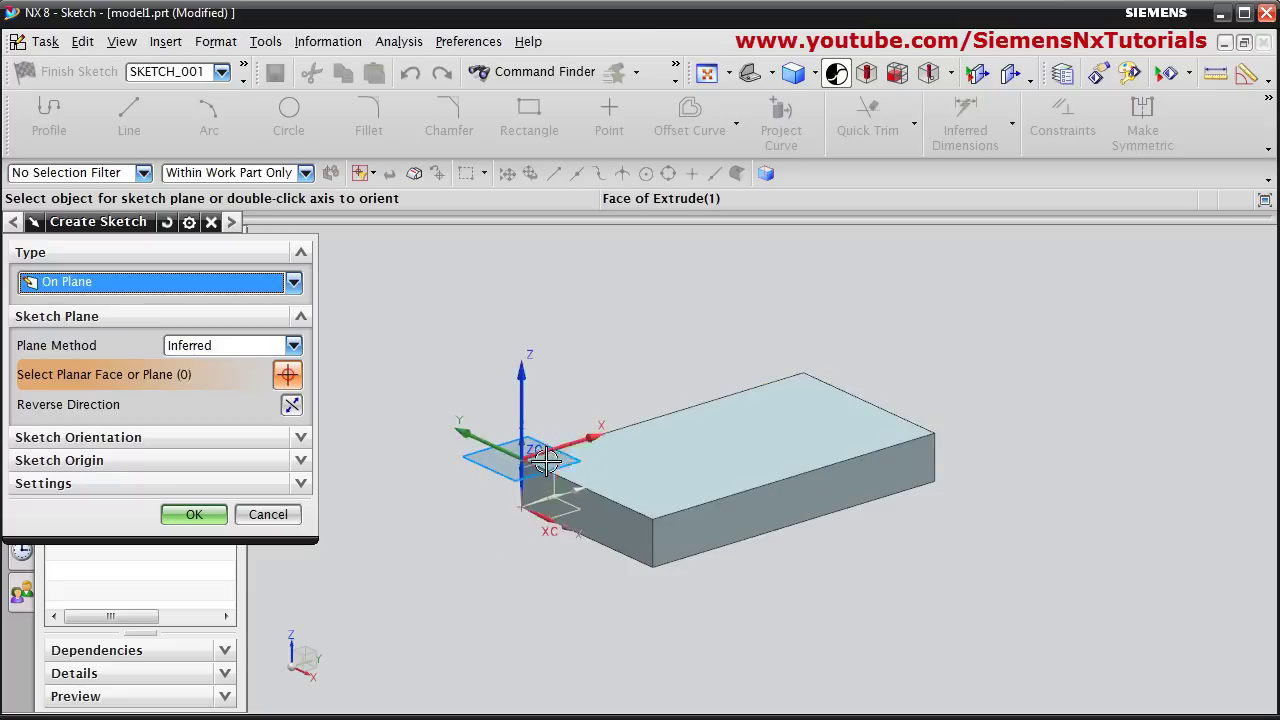
click(542, 455)
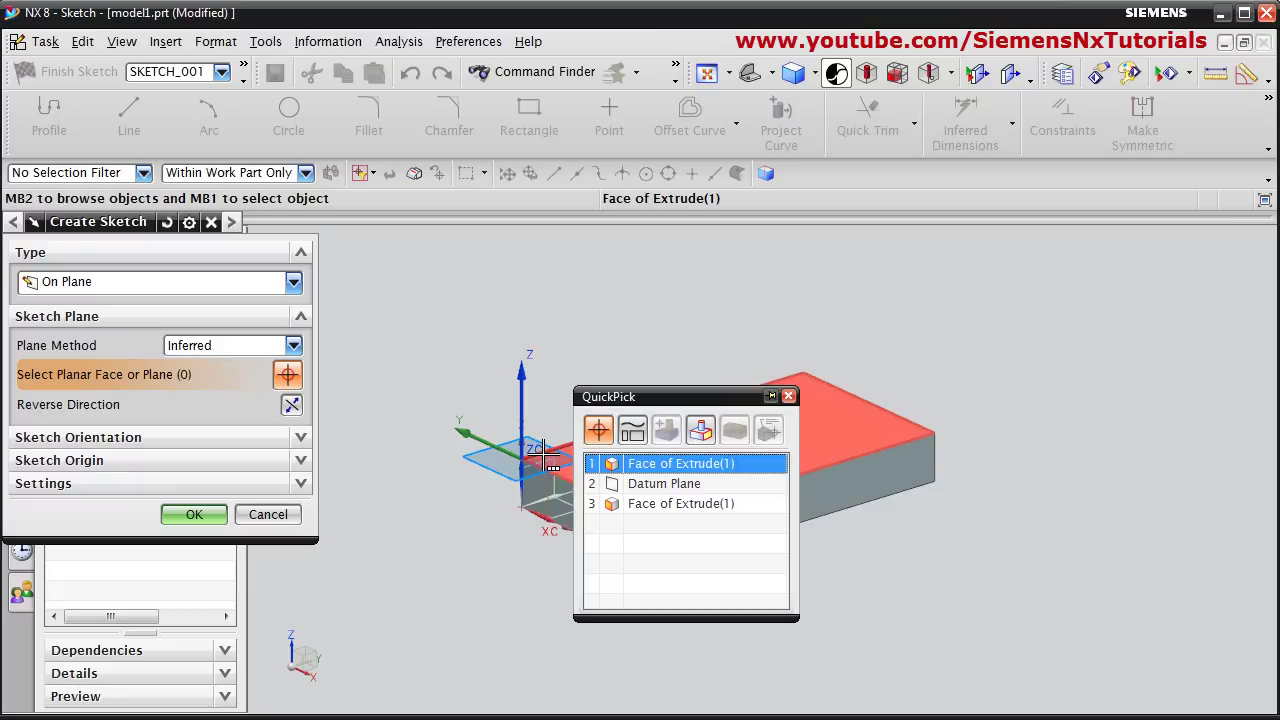
click(671, 465)
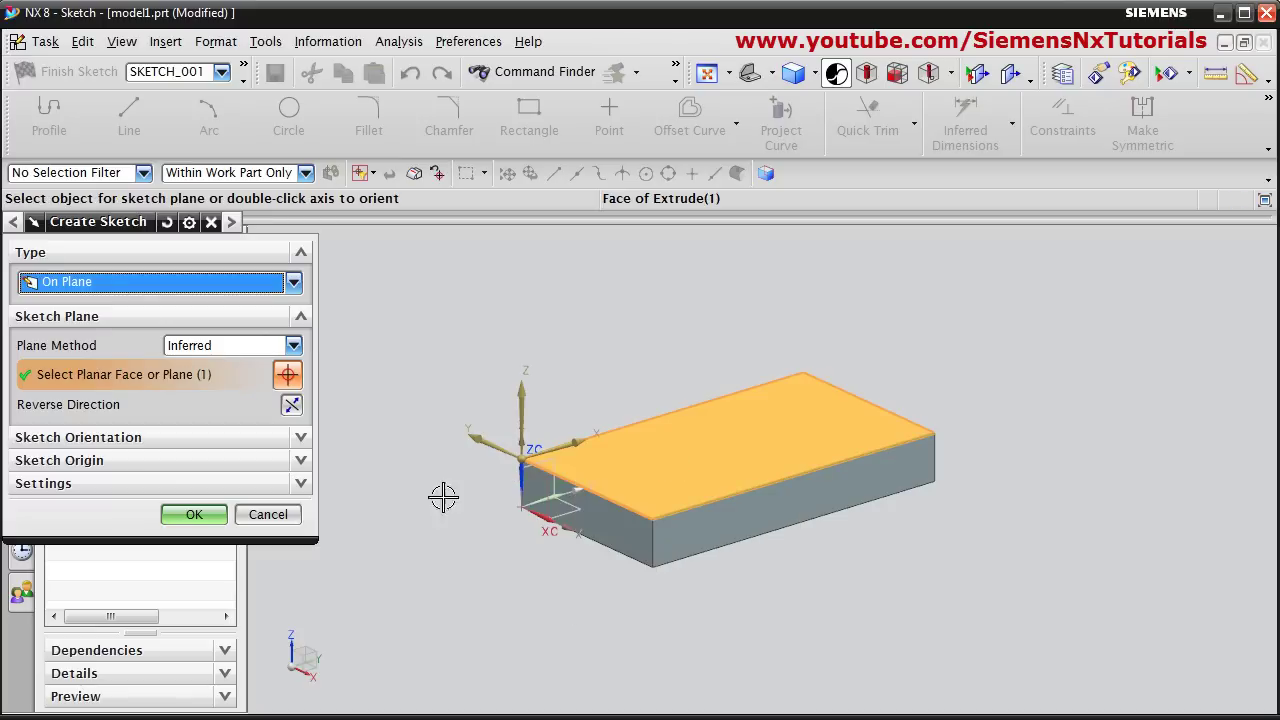
click(188, 518)
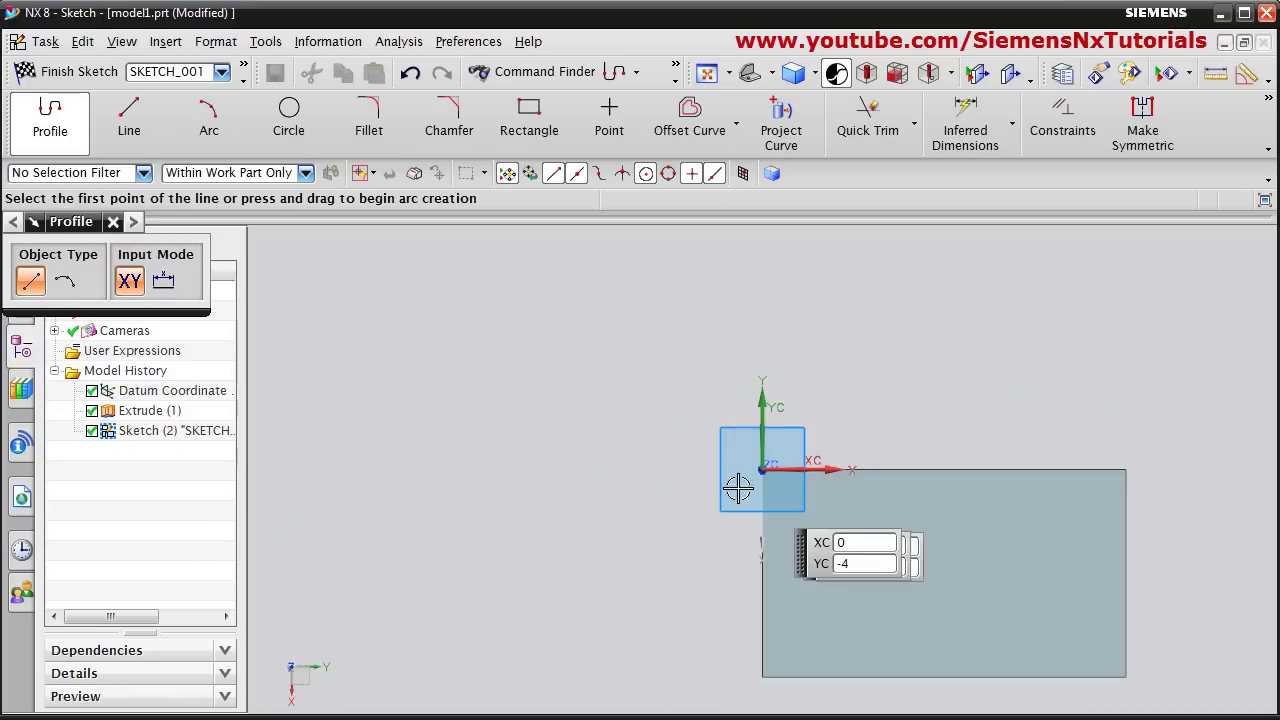
- Draw a rectangle 16 mm wide and 8 mm high inside the block outline, starting from the corner at the sketch origin
click(529, 118)
click(762, 469)
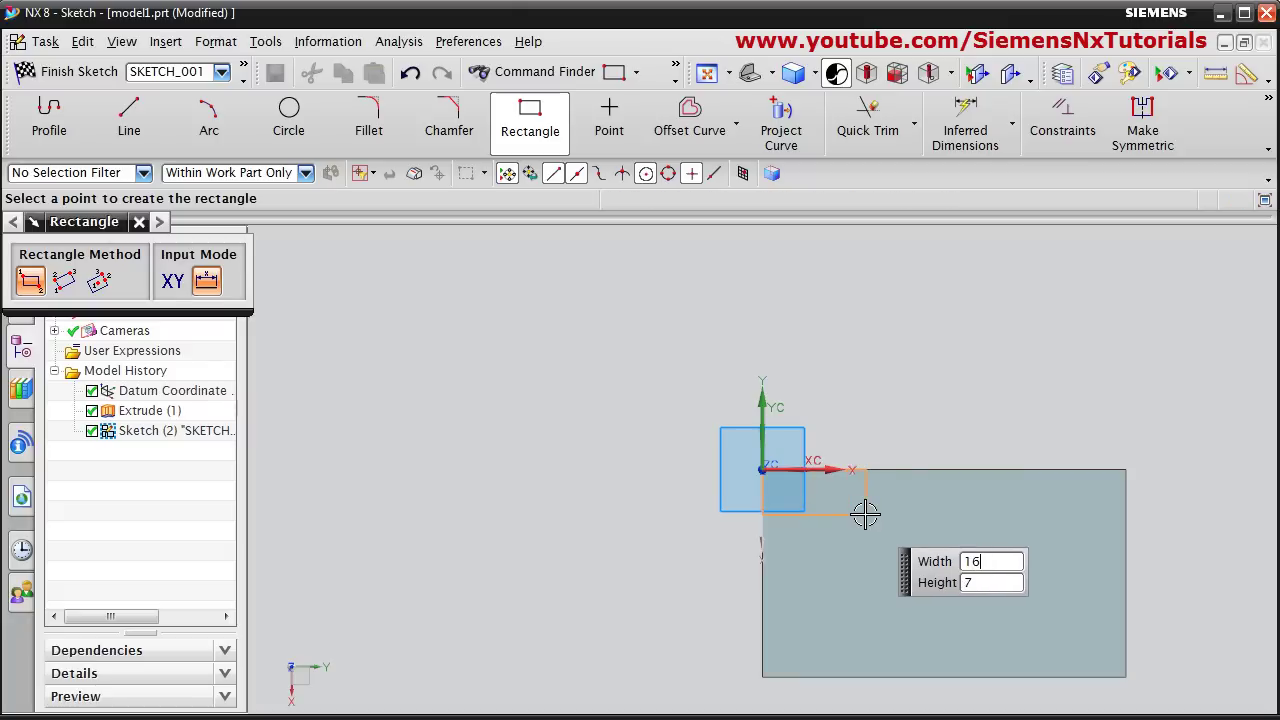
key(Tab)
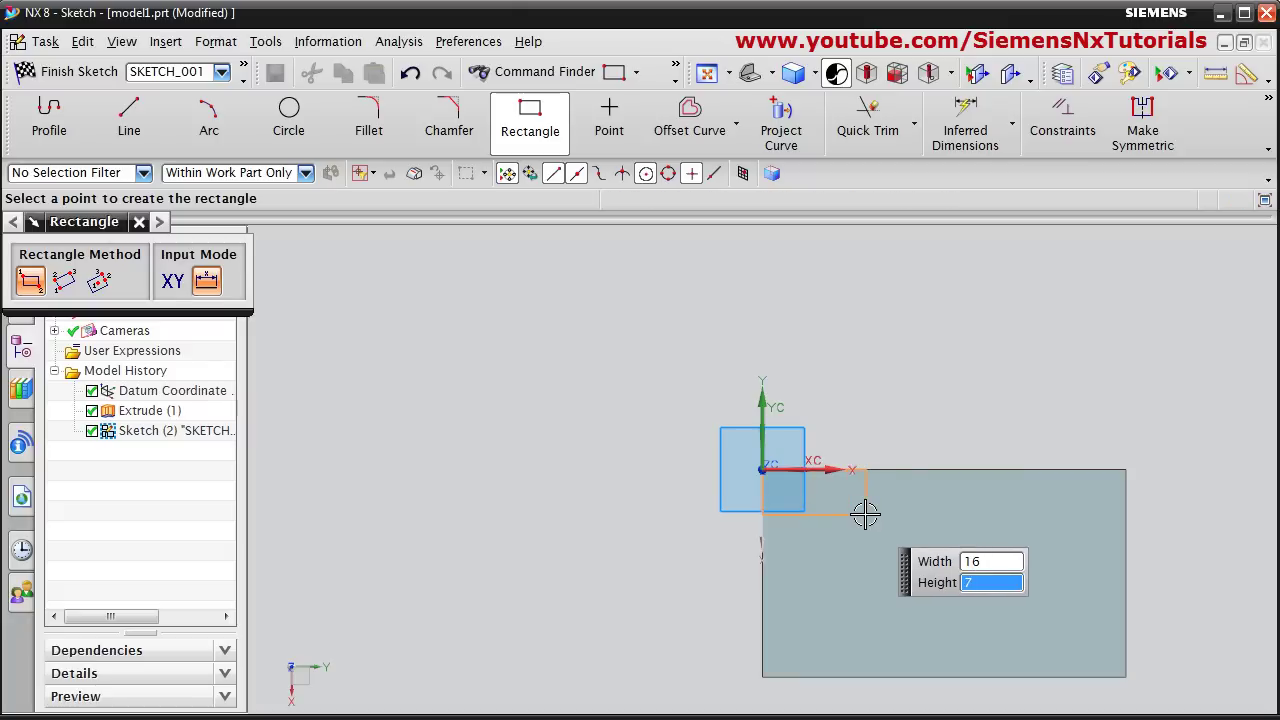
text(8)
key(Tab)
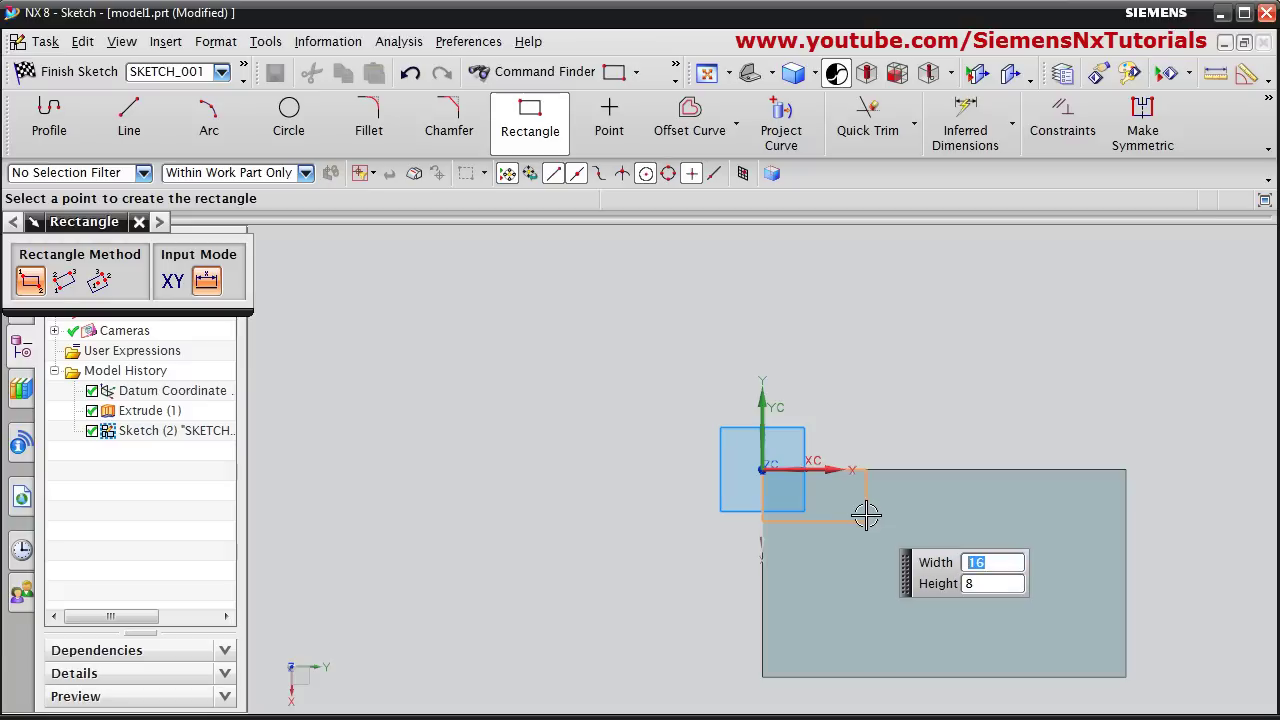
key(Return)
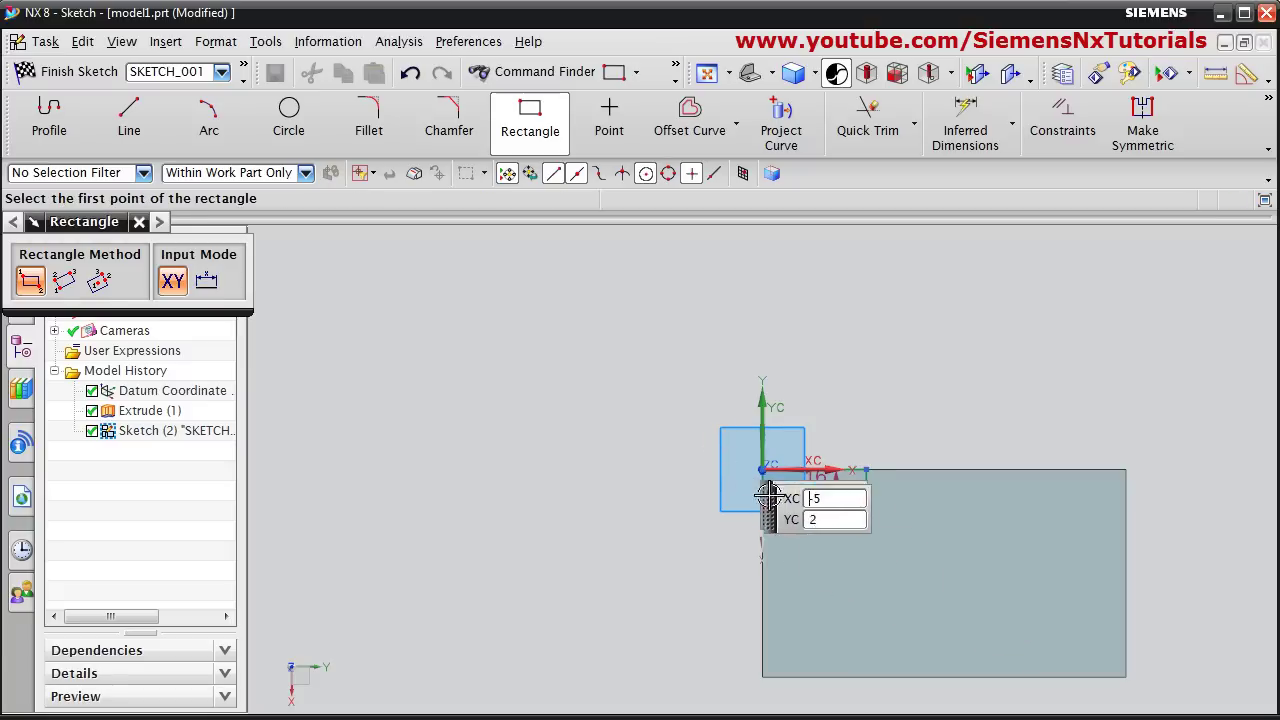
scroll(927, 584, down, 2)
scroll(1103, 677, up, 2)
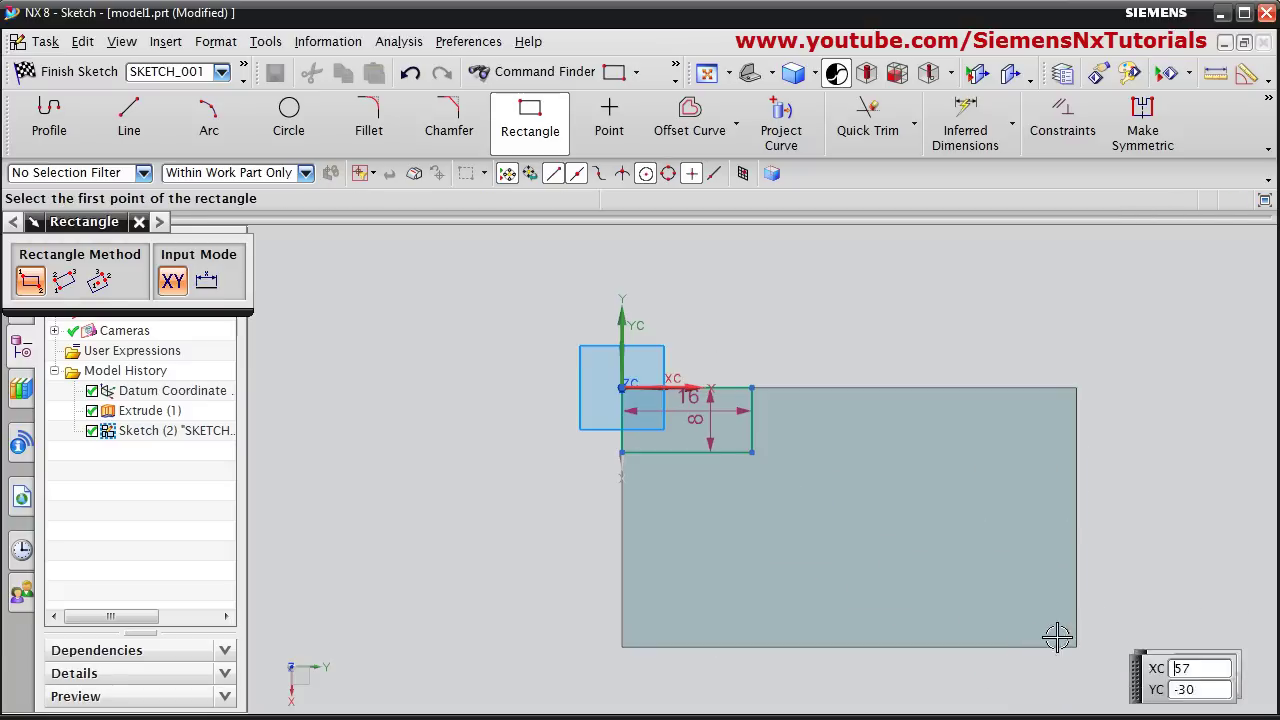
- Draw a second 16 by 8 mm rectangle inward from the diagonally opposite corner, finish the sketch and extrude both rectangles 12 mm upward
click(1077, 646)
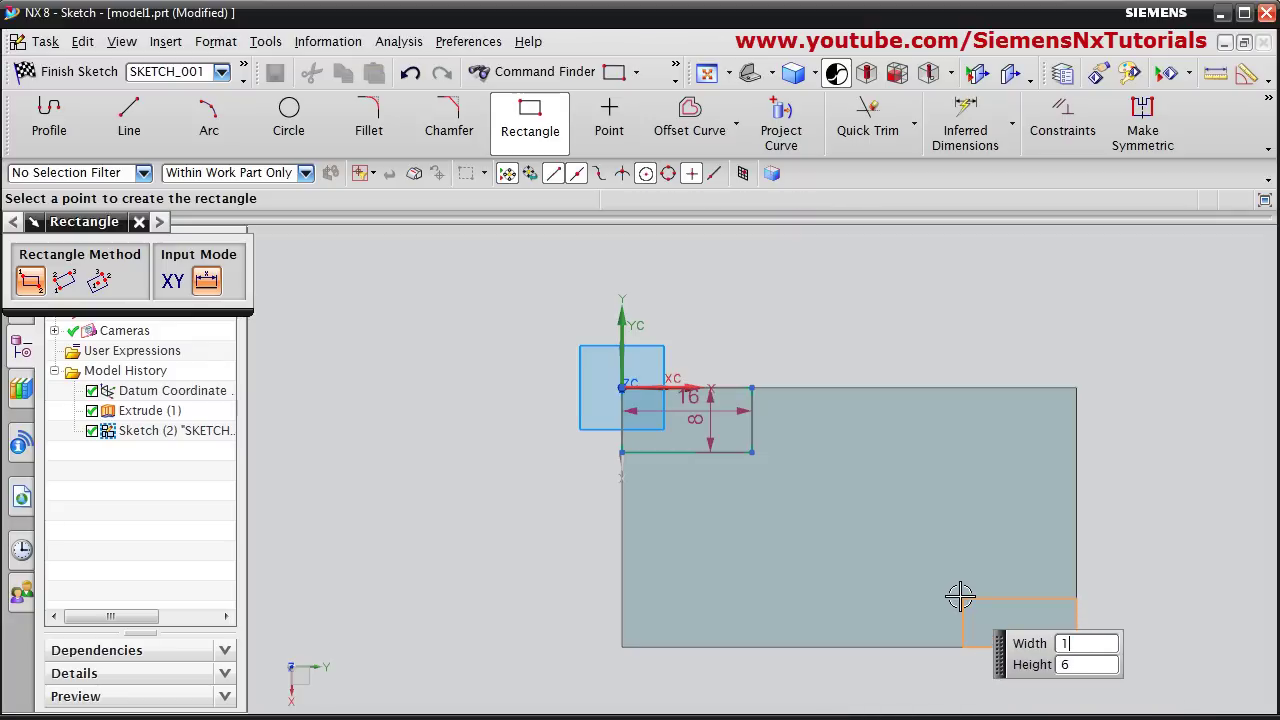
text(16)
key(Tab)
text(8)
key(Tab)
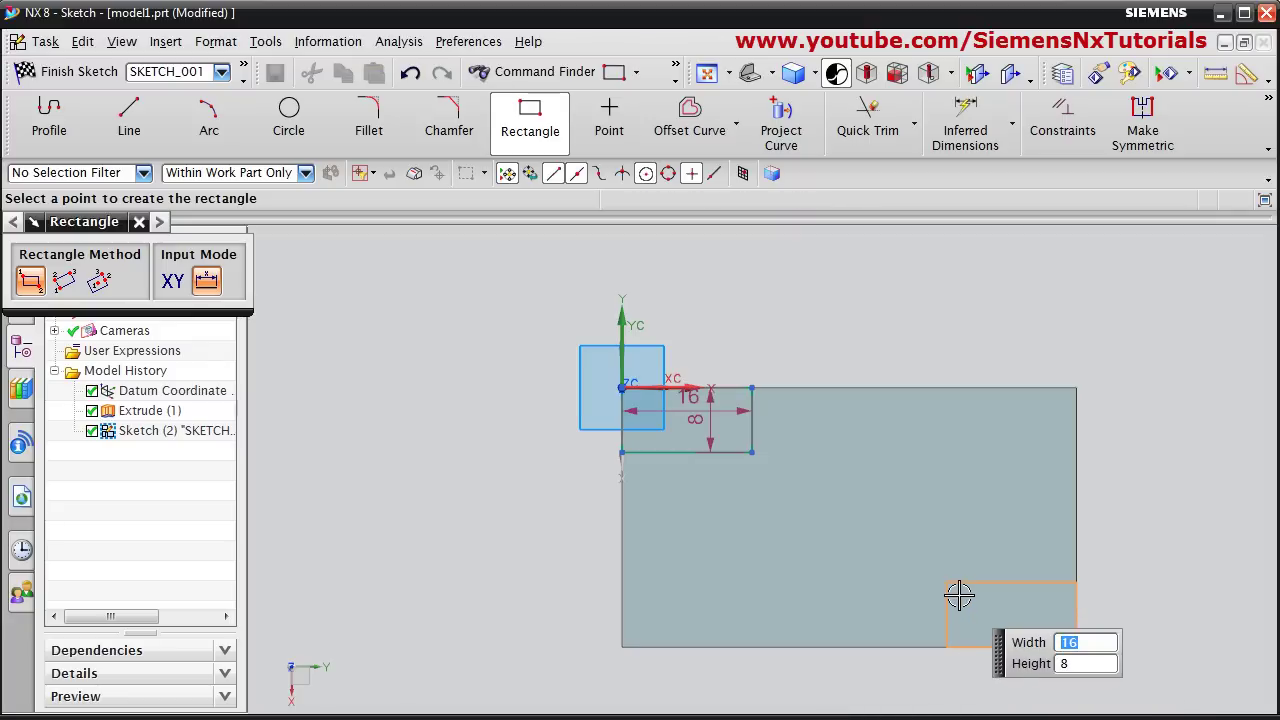
click(958, 595)
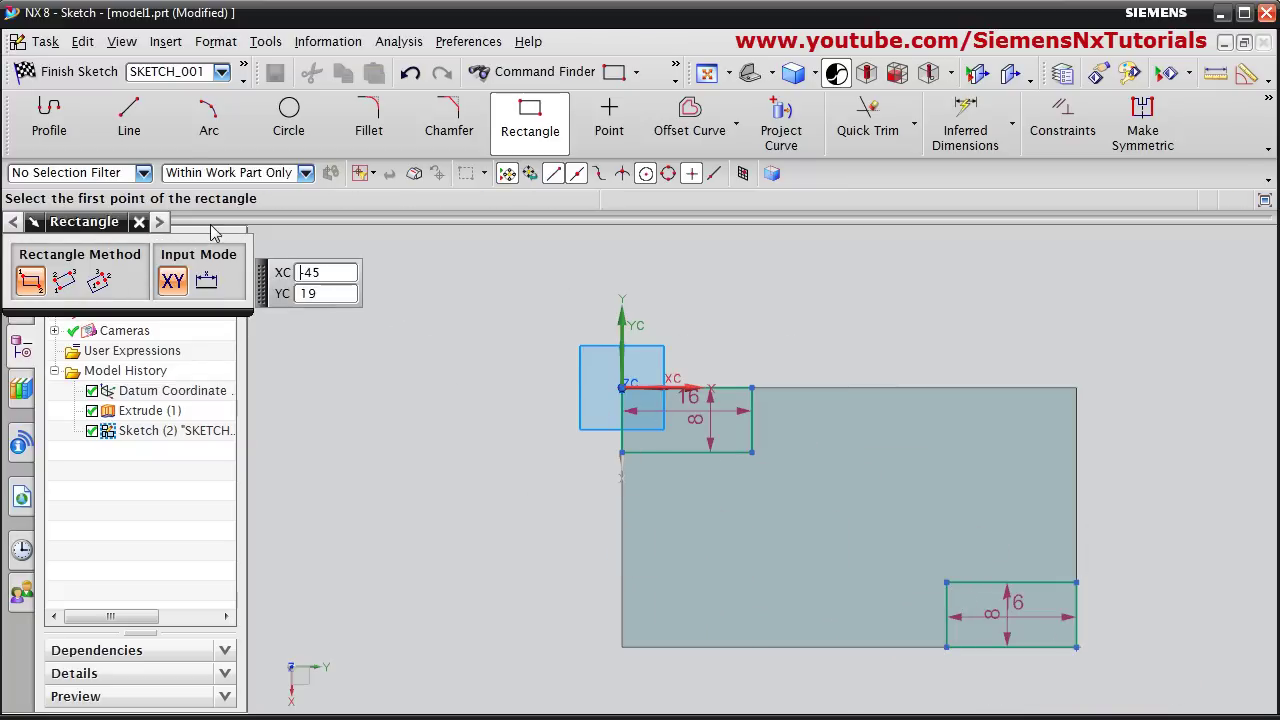
click(60, 72)
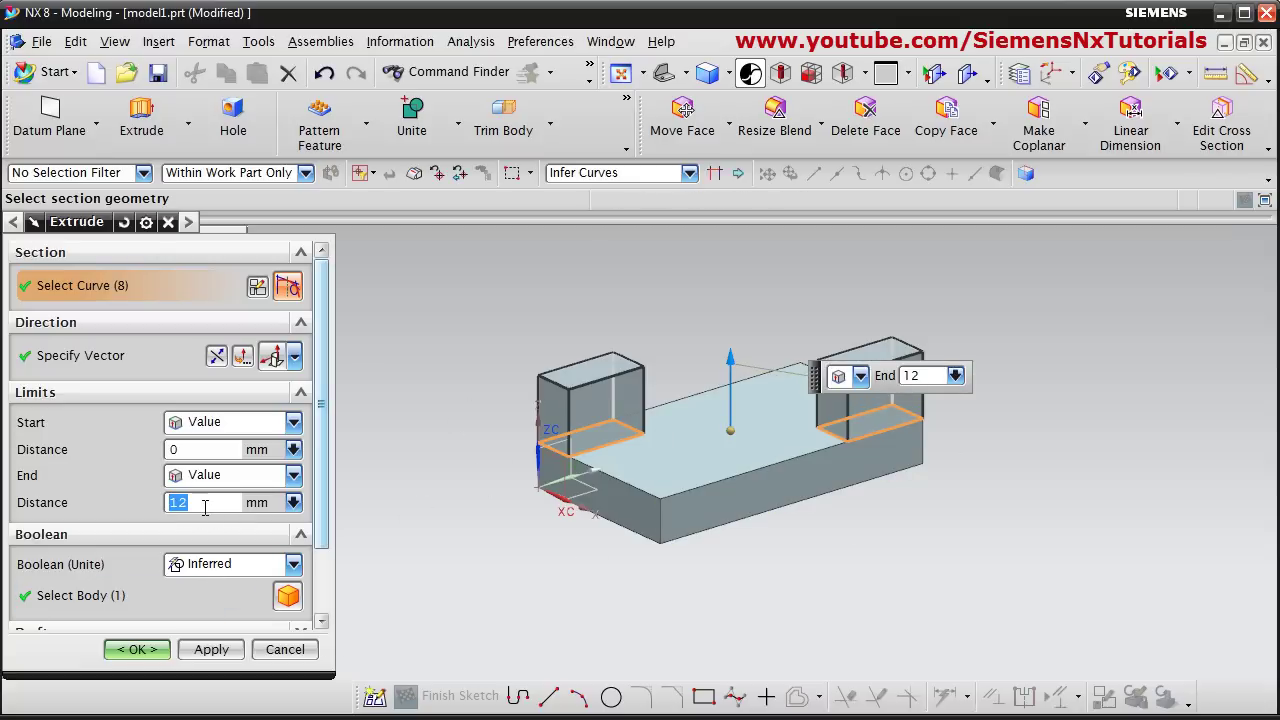
click(139, 650)
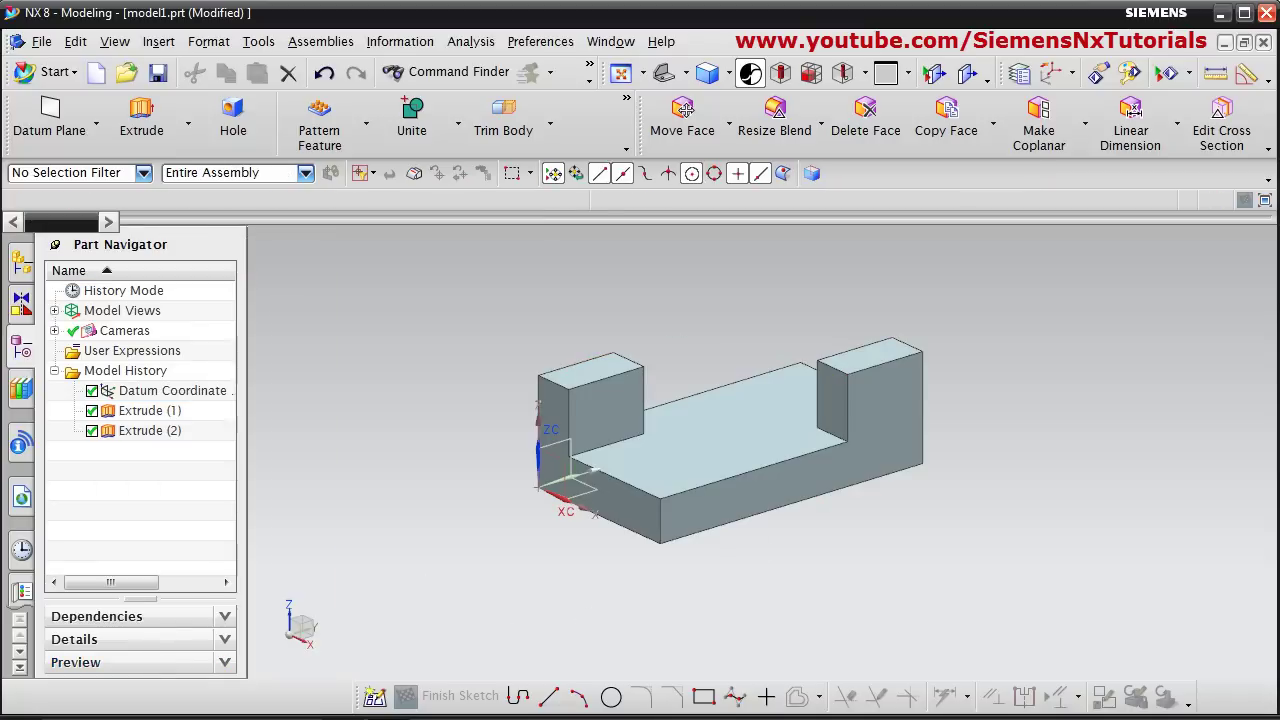
- Check the pocket in the PDF drawing, start another Extrude in NX and create its sketch on the base's top face between the uprights
key(alt+Tab)
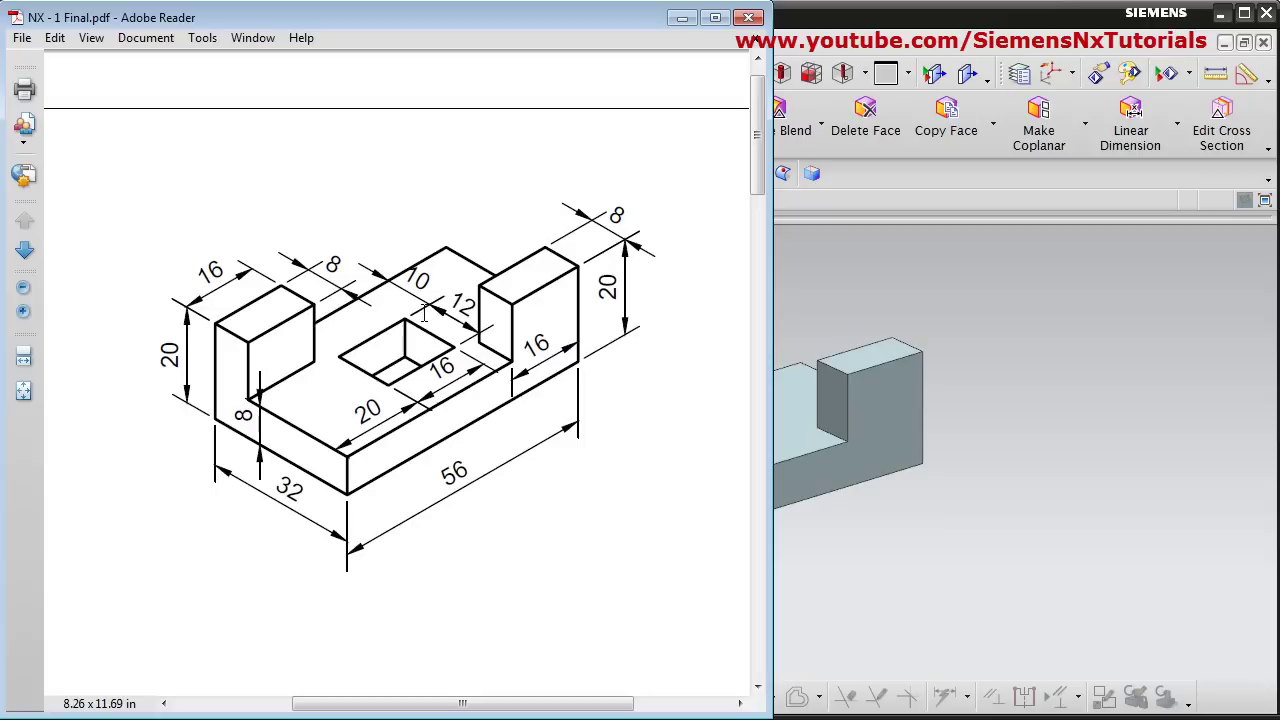
click(683, 18)
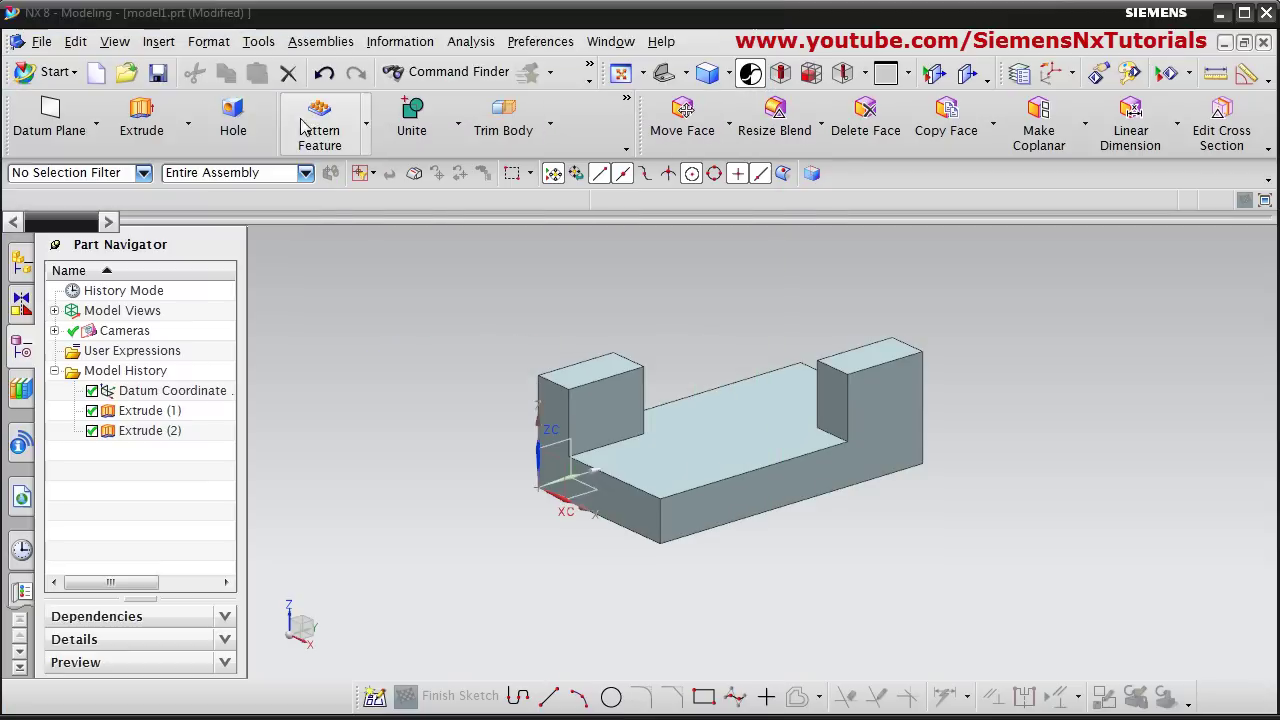
click(142, 128)
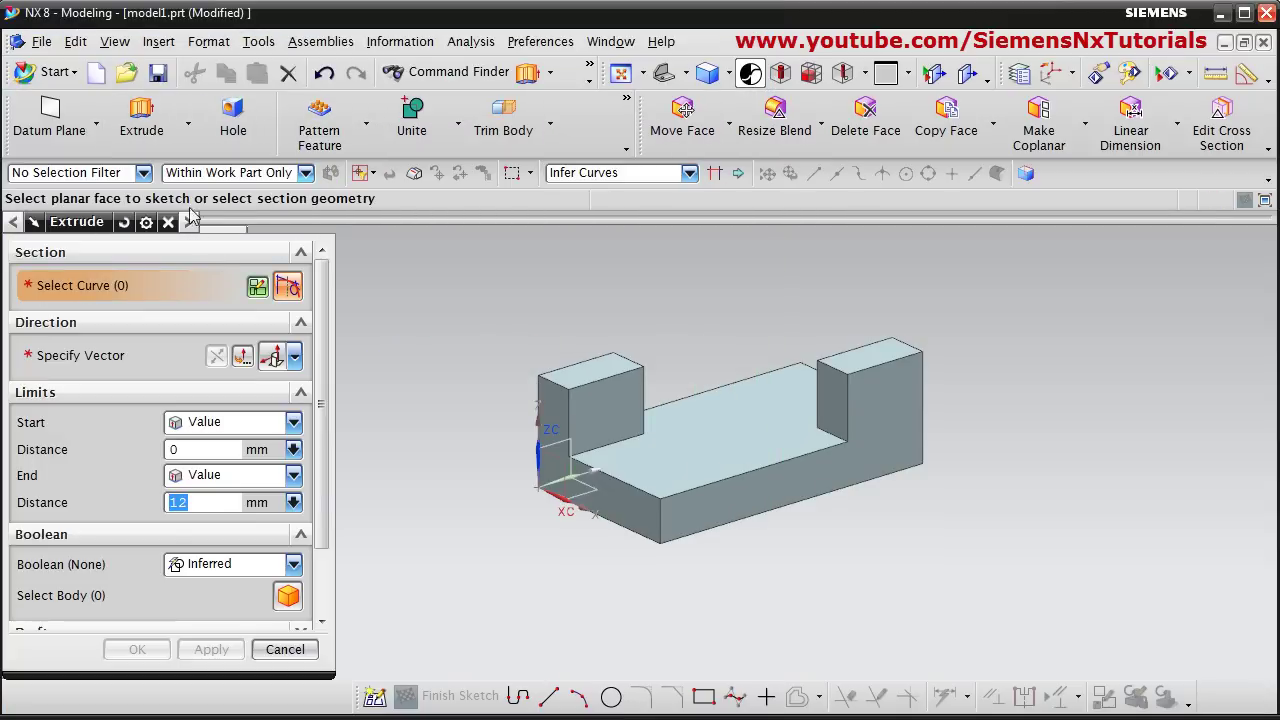
click(257, 288)
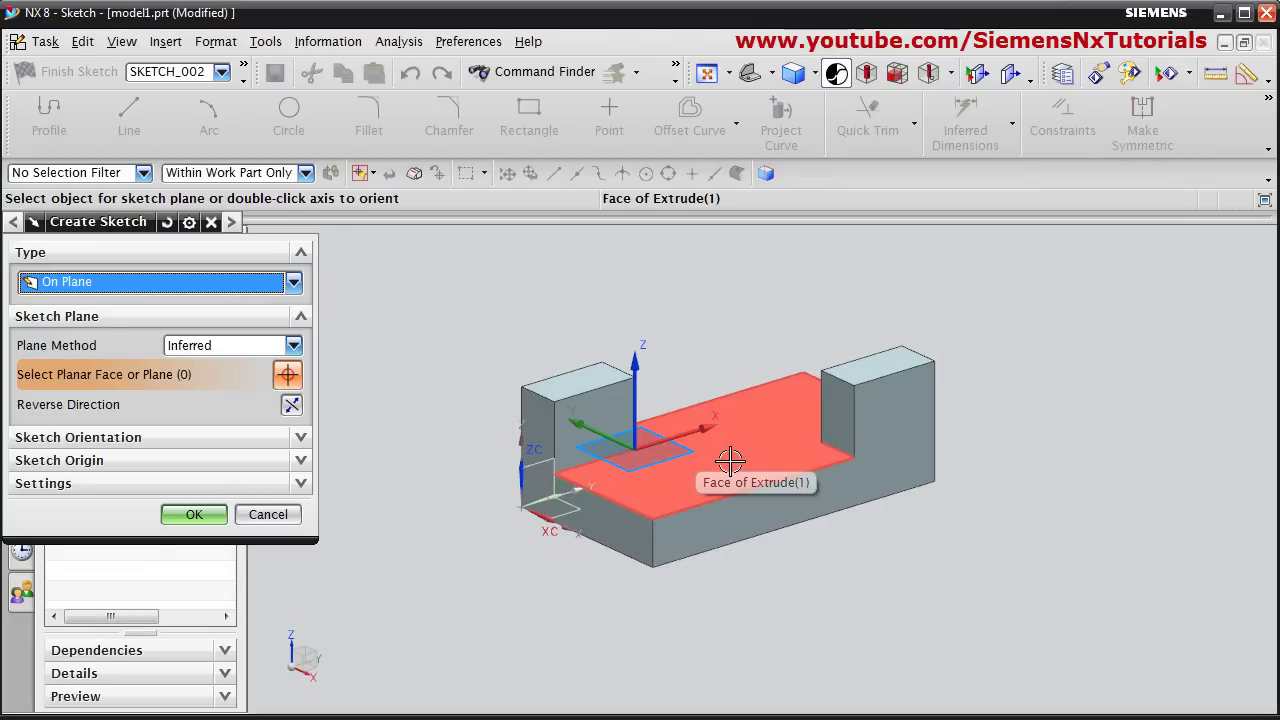
click(655, 508)
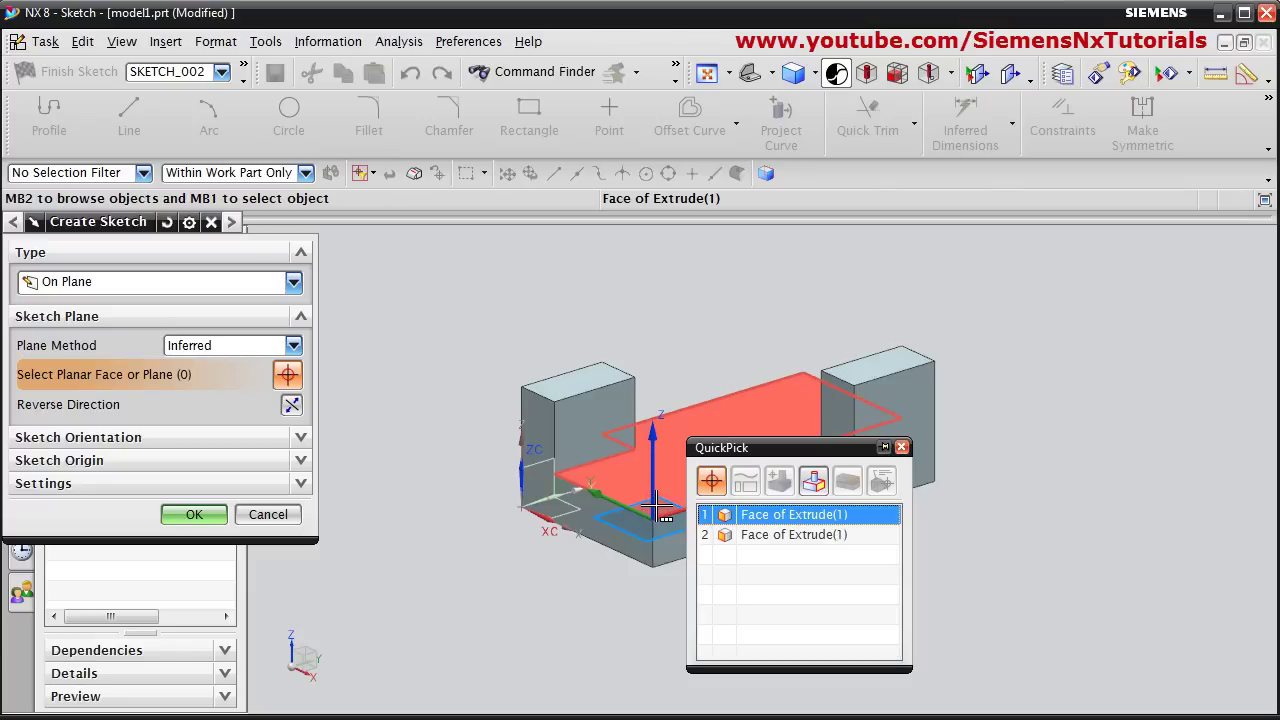
click(790, 516)
click(200, 518)
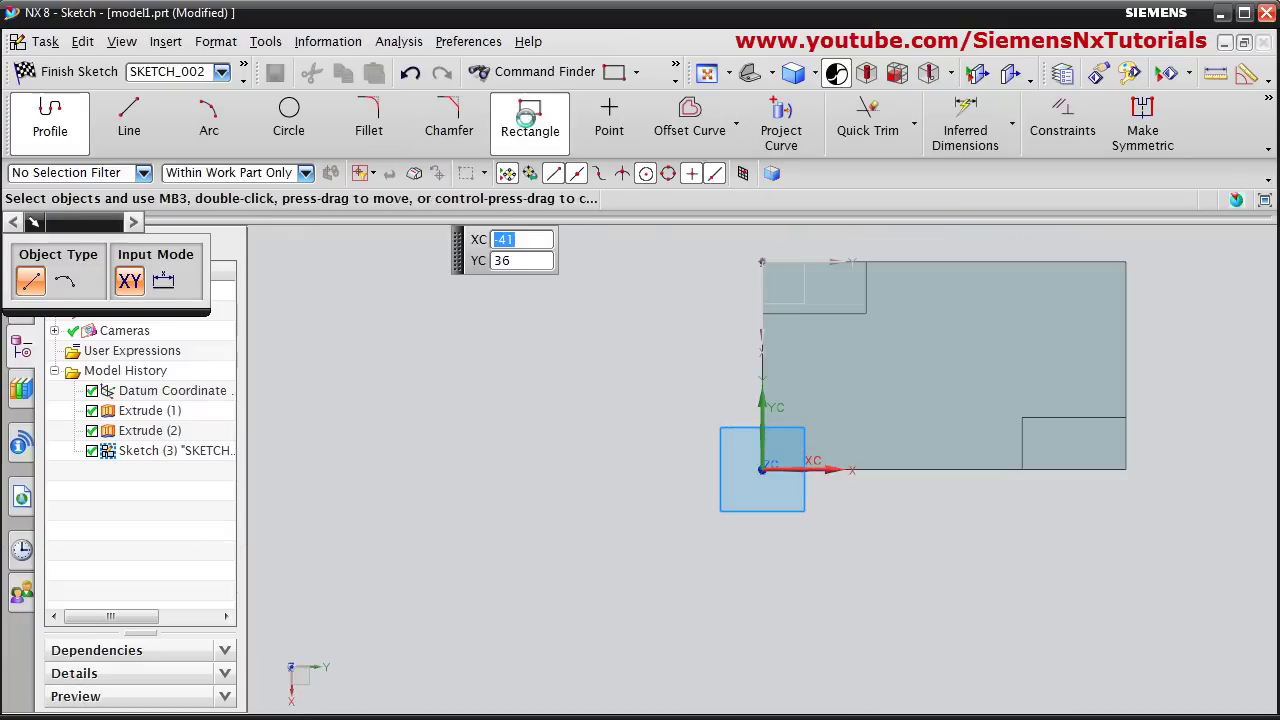
- Draw a rectangle about 16 by 10 mm for the pocket in the middle of the top face
click(527, 117)
click(874, 334)
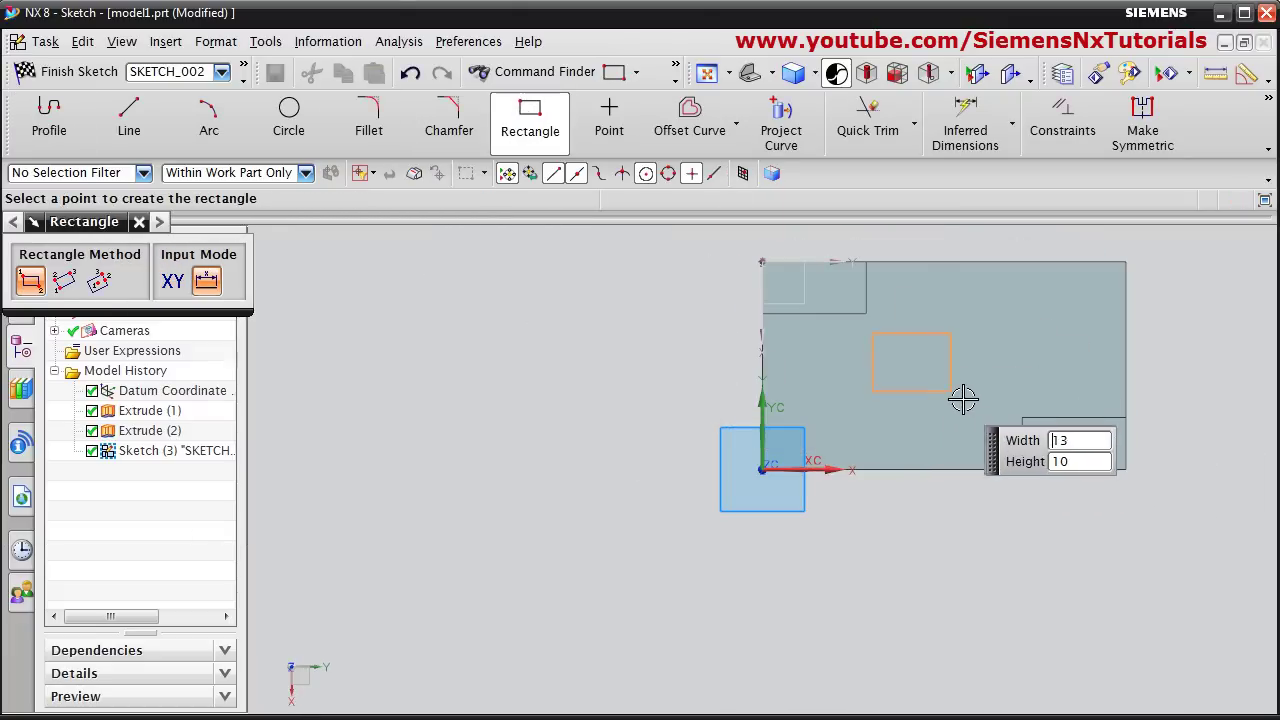
click(977, 397)
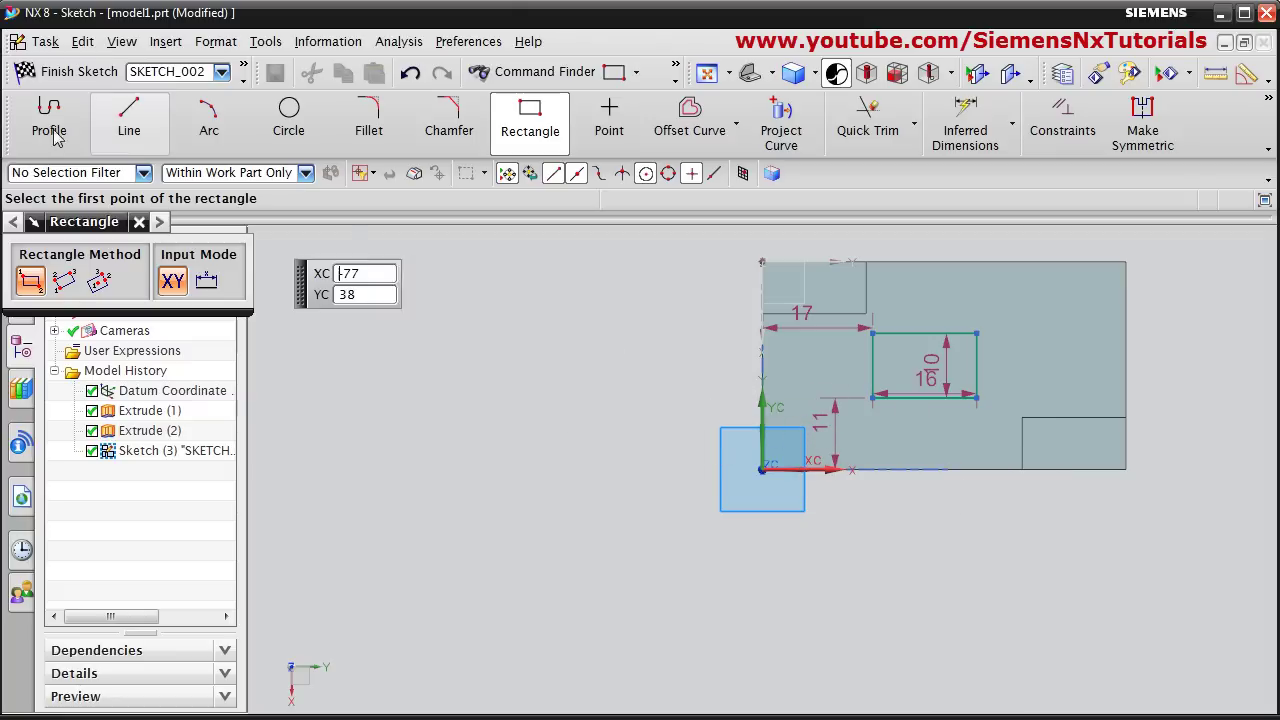
key(Escape)
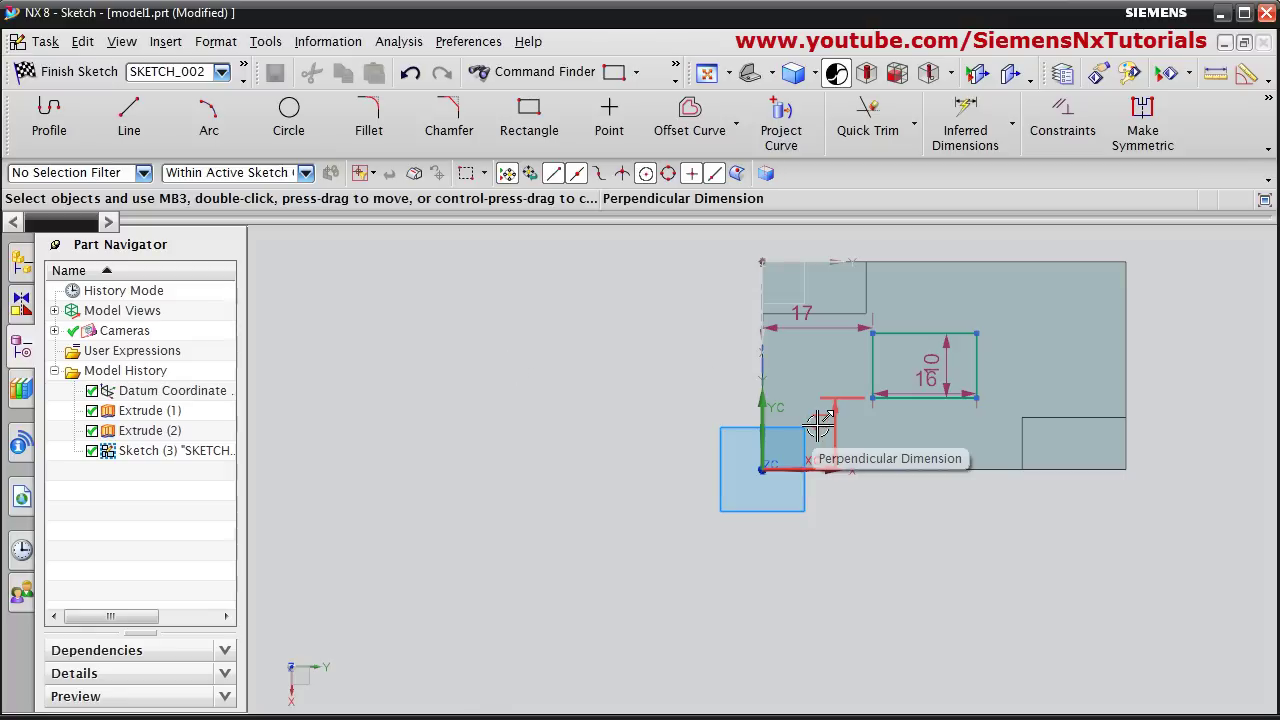
- Set the pocket rectangle's distance to 10 mm from the sketch's X axis and 20 mm from its Y axis
double_click(816, 425)
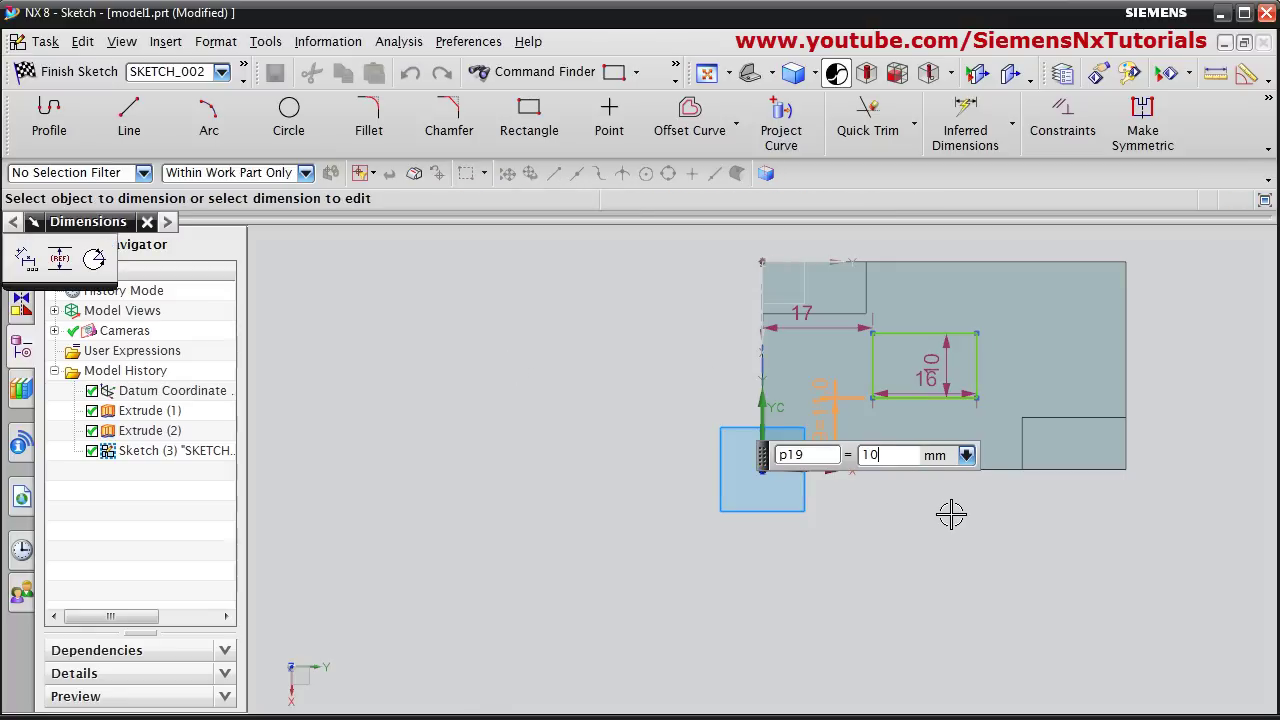
text(10)
key(Return)
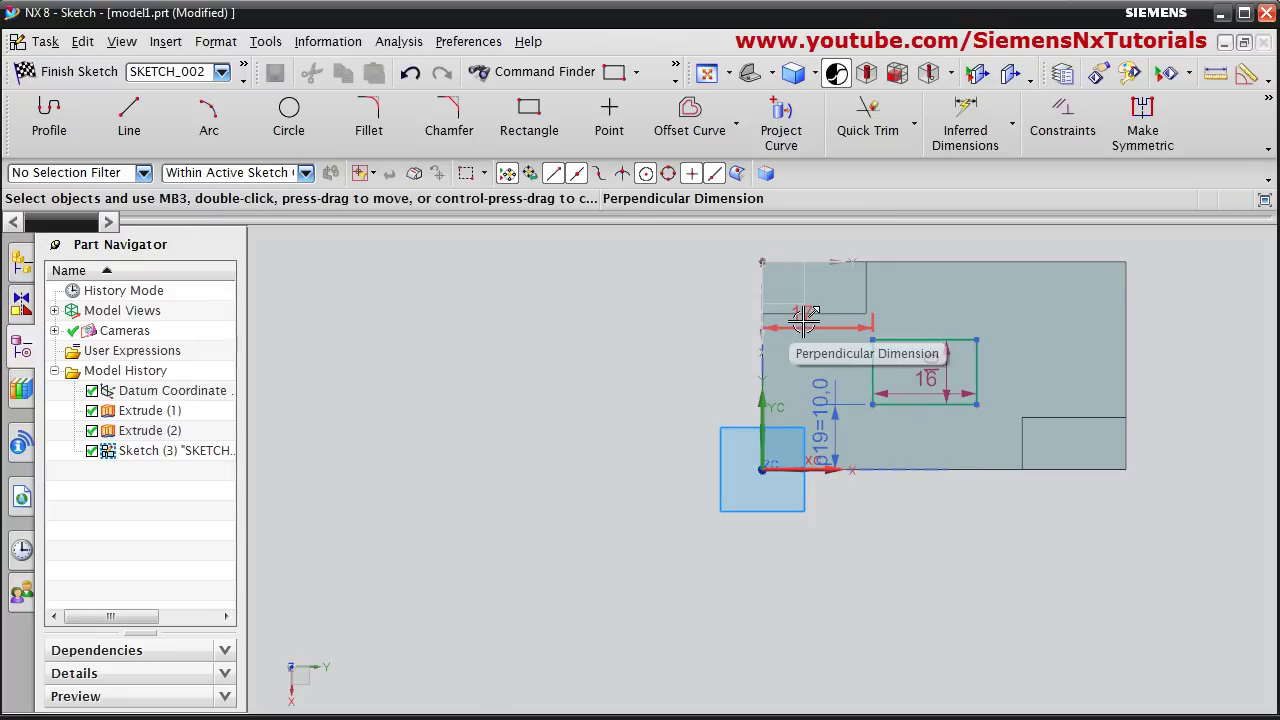
double_click(805, 318)
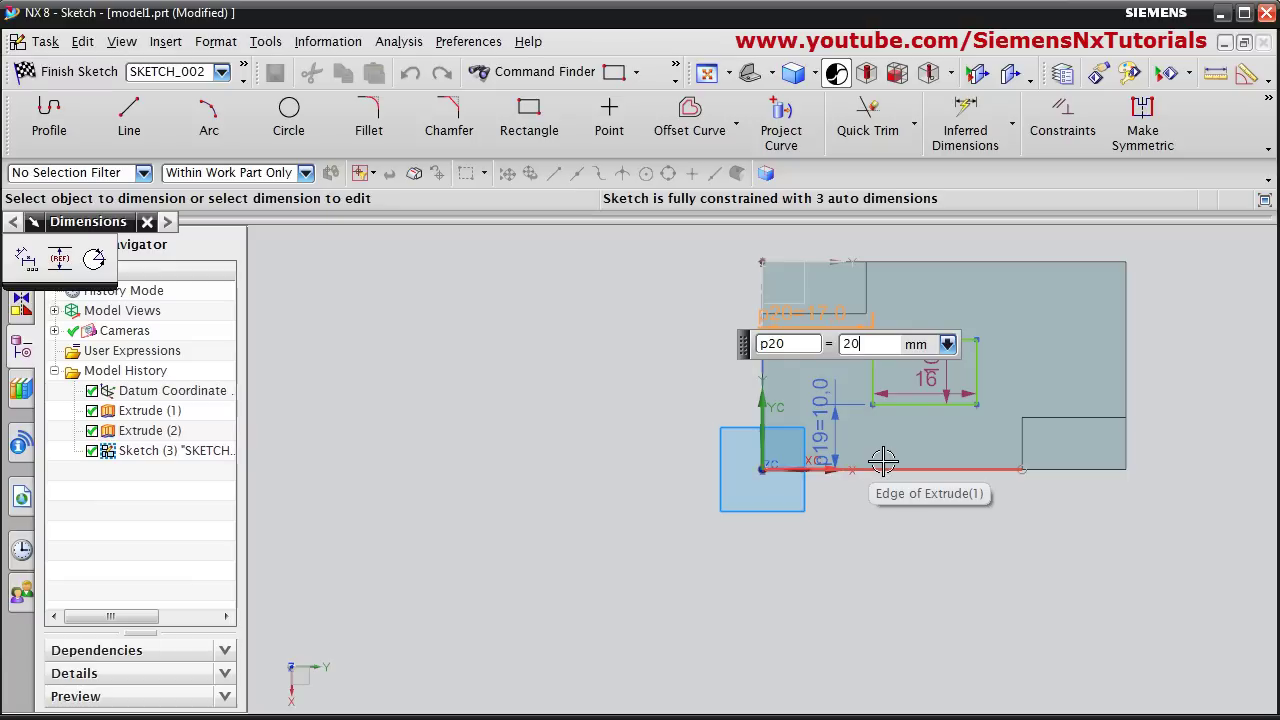
key(Return)
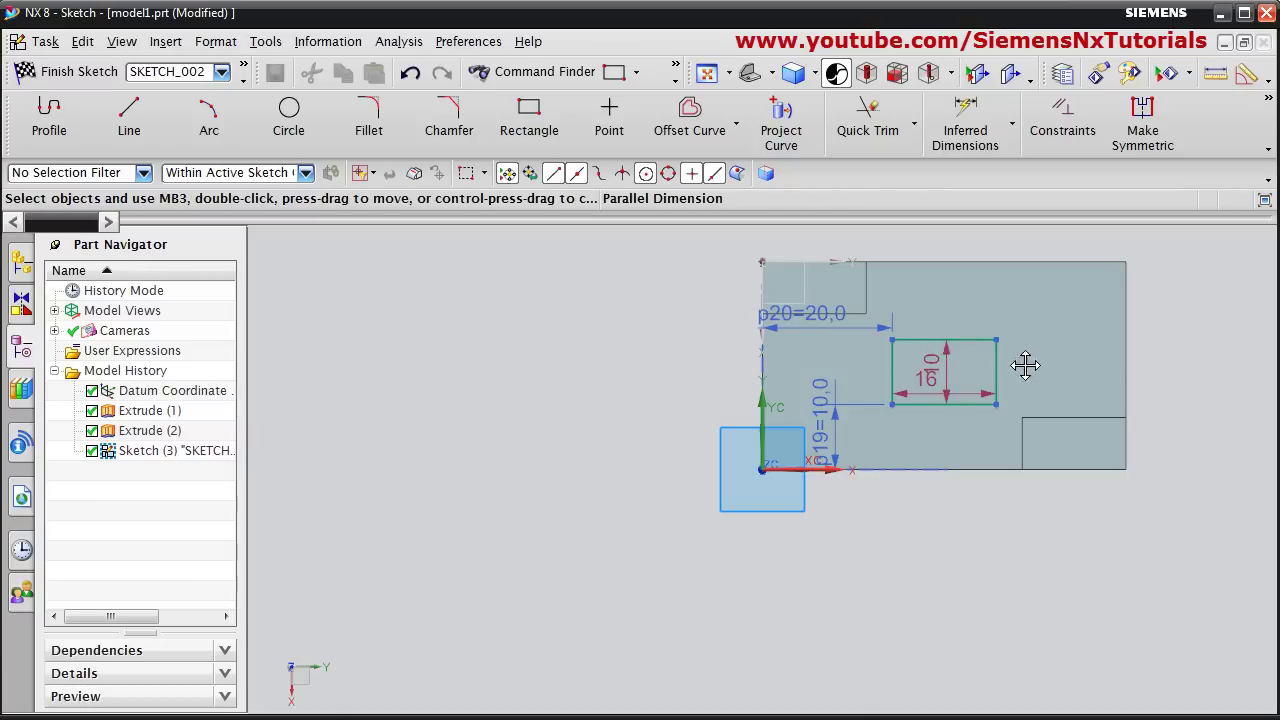
- Move the pocket rectangle's size dimensions outside it, check the PDF drawing and set the rectangle's height to 12 mm
drag(1025, 366, 1062, 366)
drag(940, 376, 955, 428)
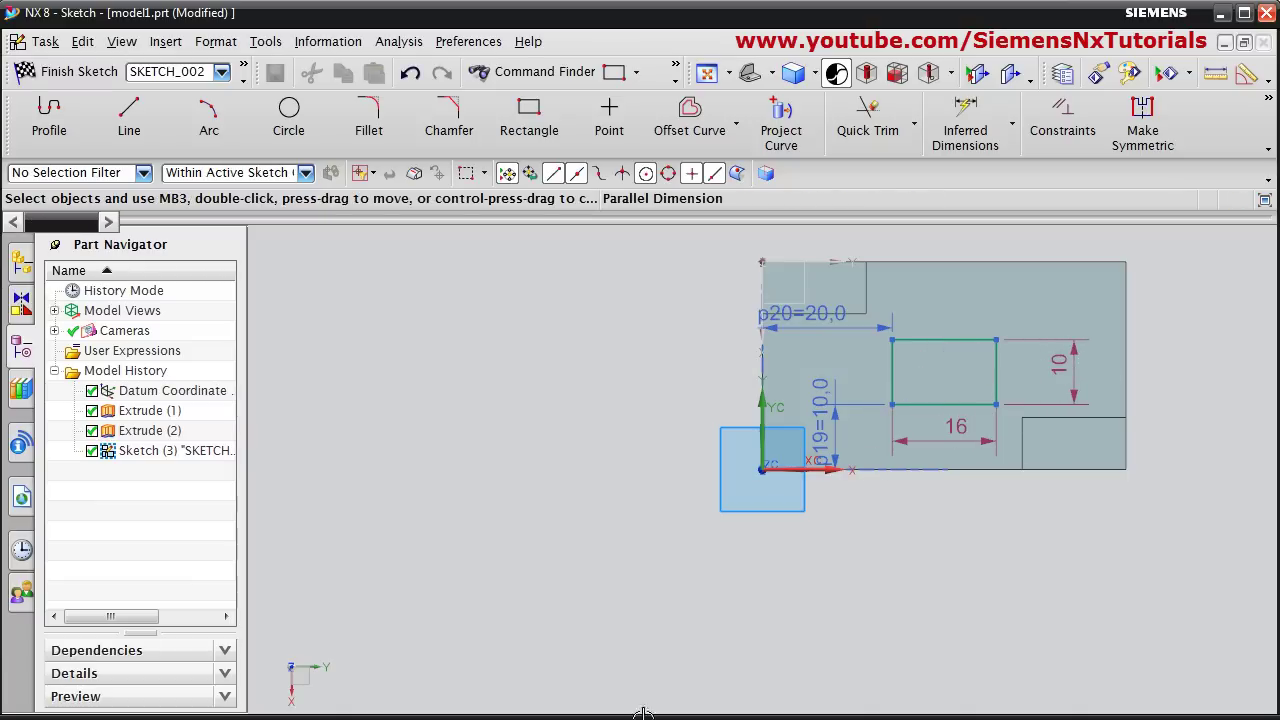
key(alt+Tab)
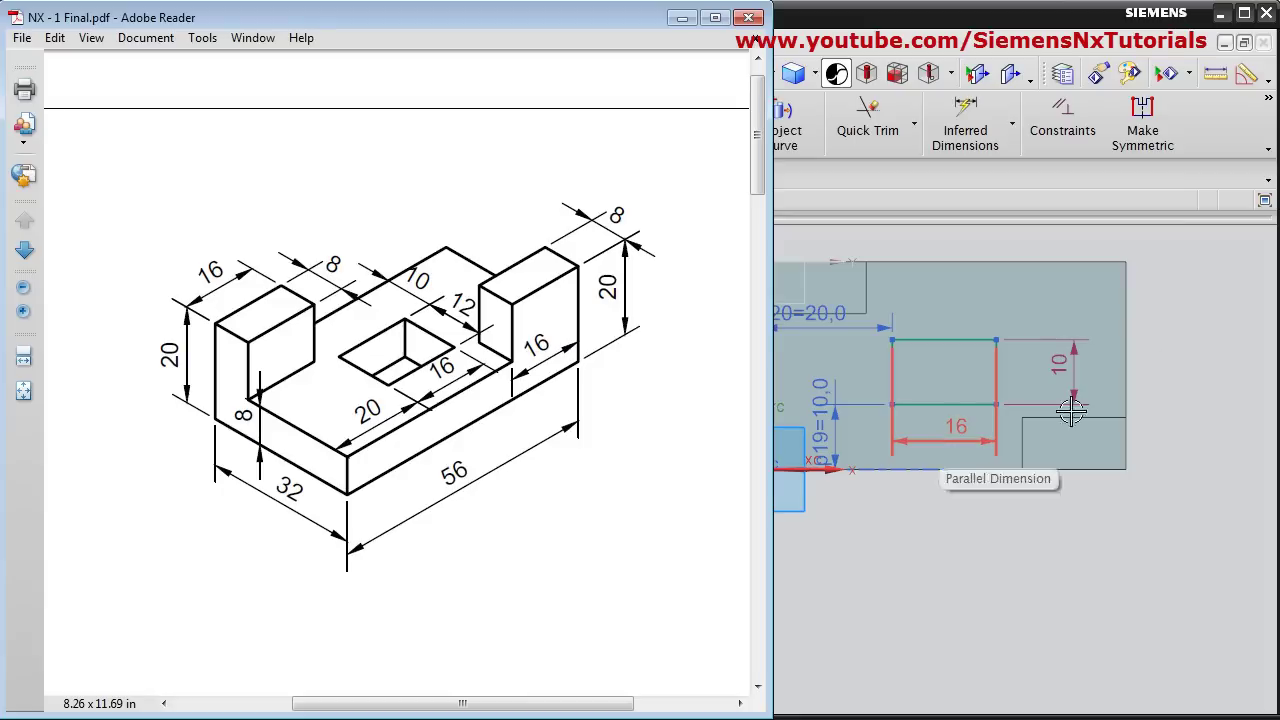
click(681, 18)
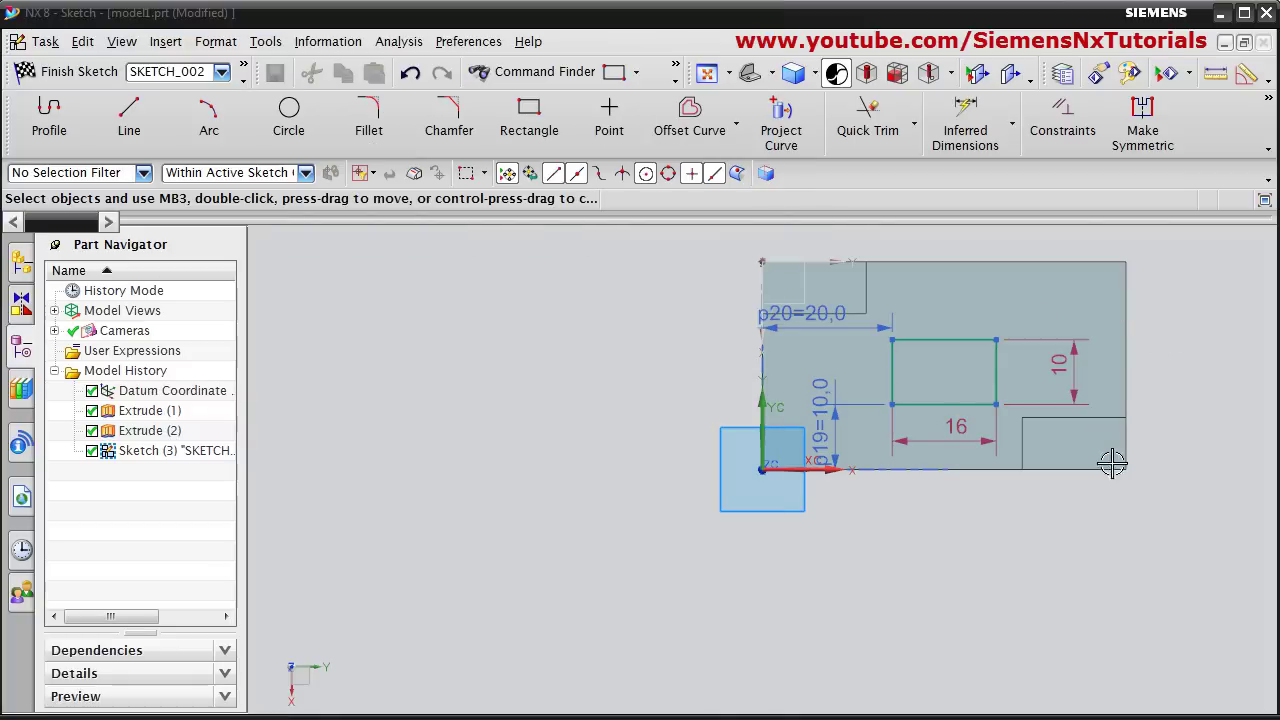
click(1057, 365)
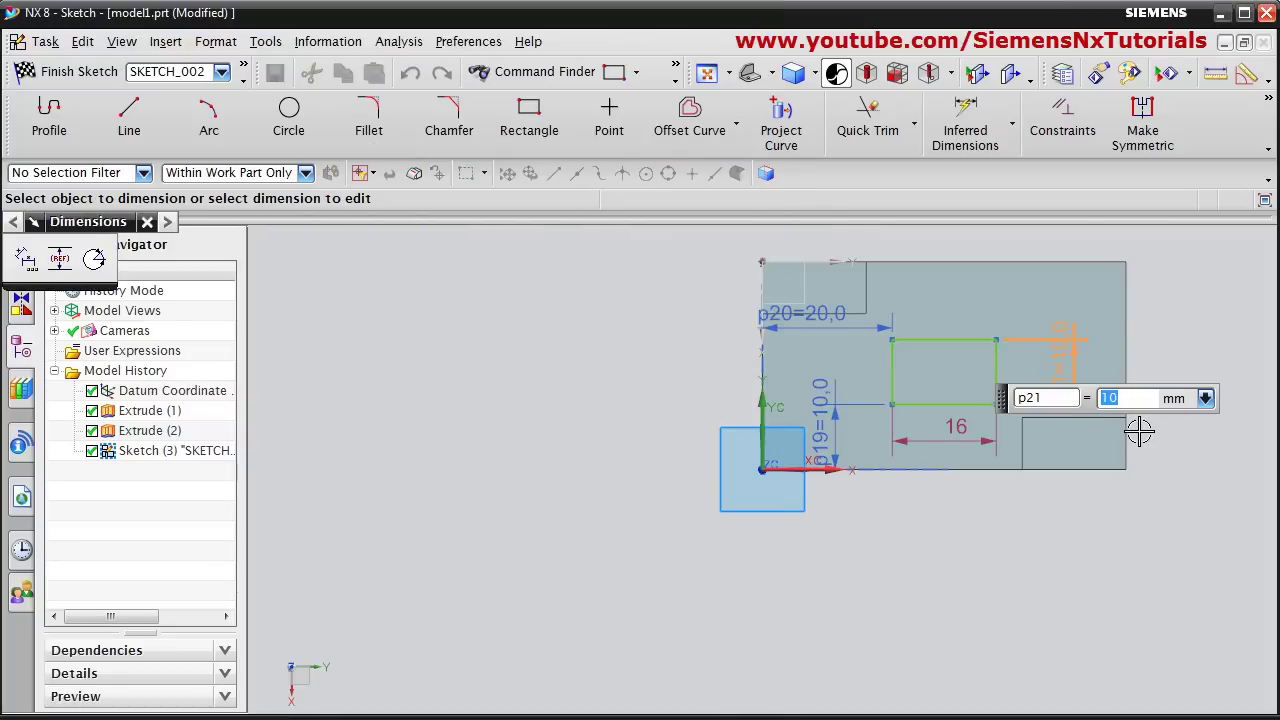
key(Return)
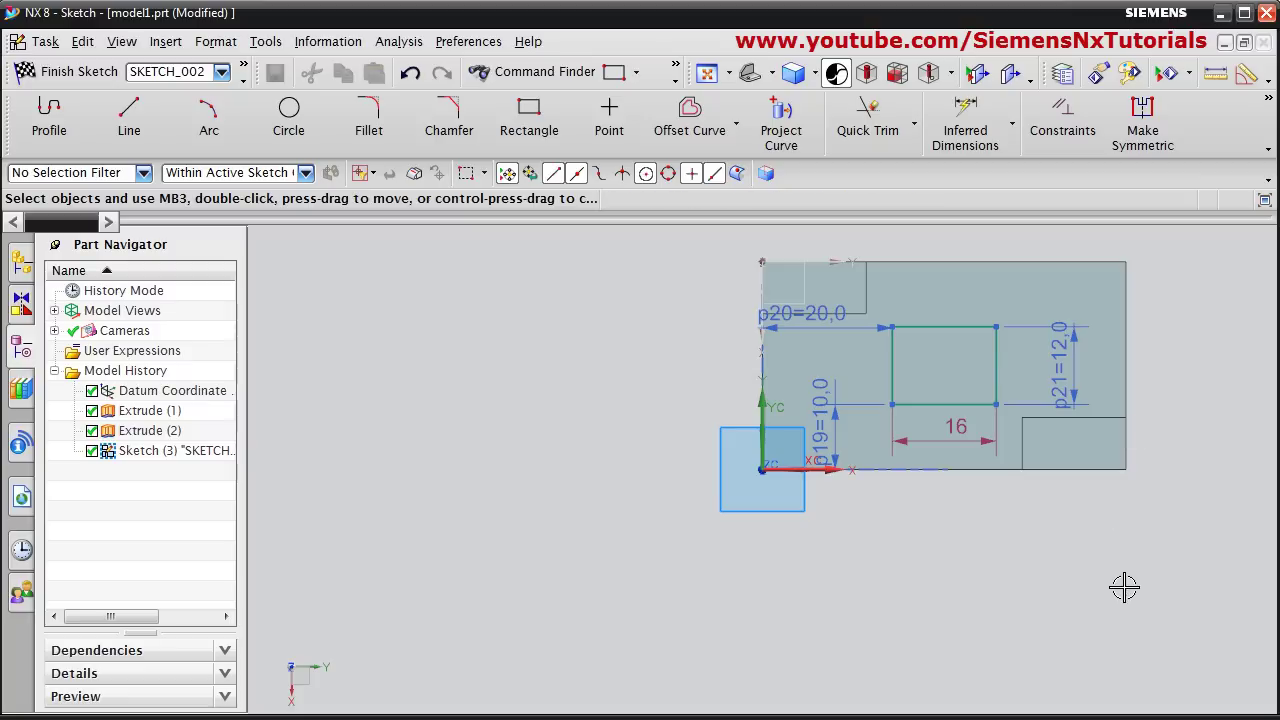
- Finish the pocket sketch and extrude it 12 mm down through the base, in reversed direction, with Boolean set to Subtract
click(52, 72)
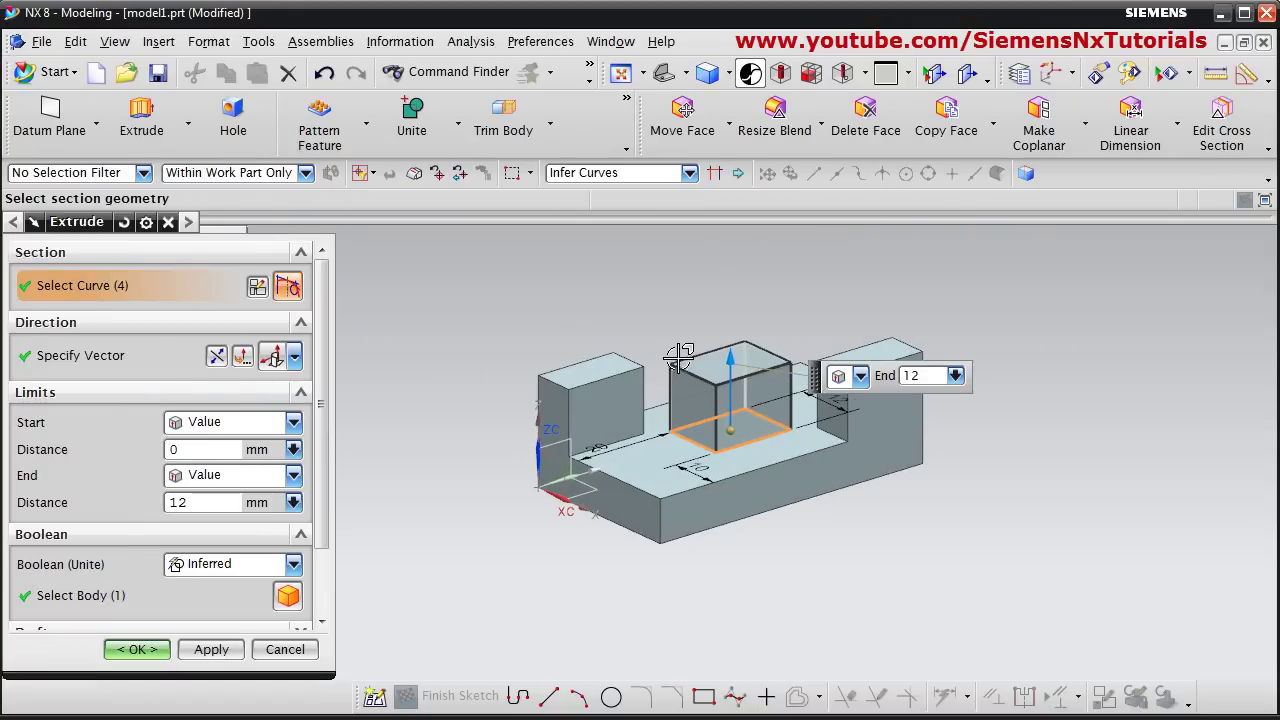
click(216, 358)
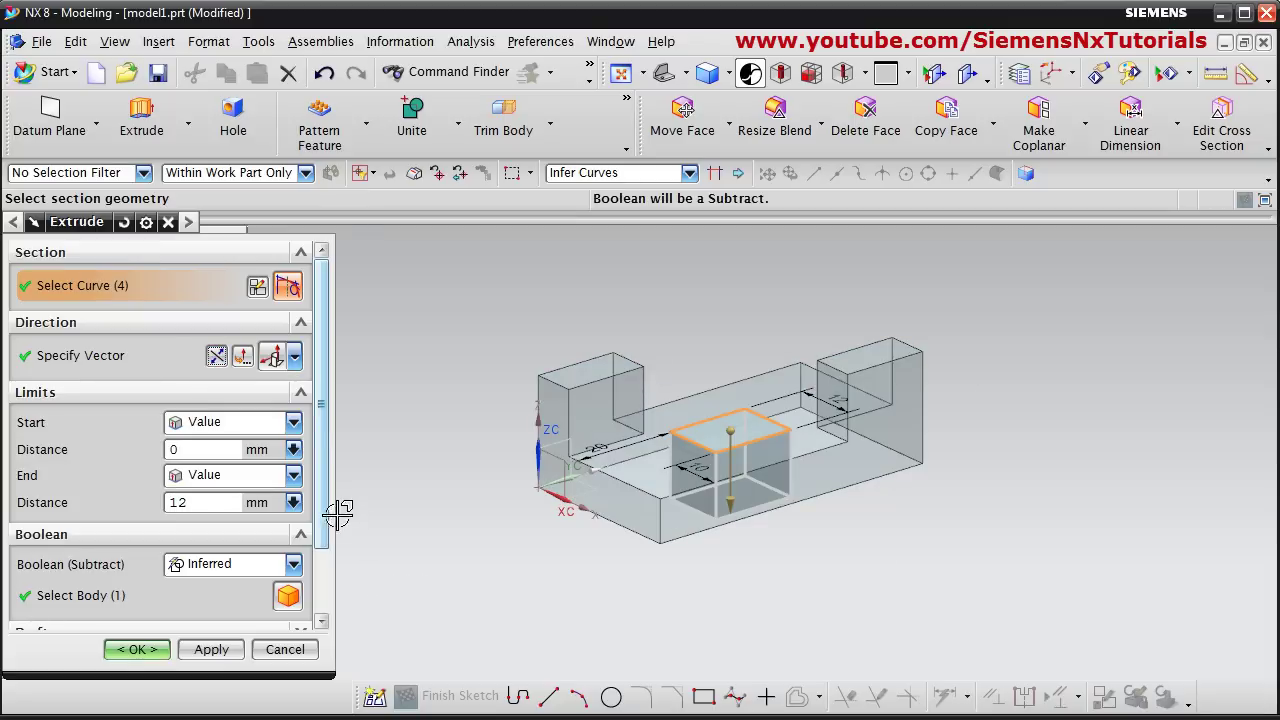
click(290, 565)
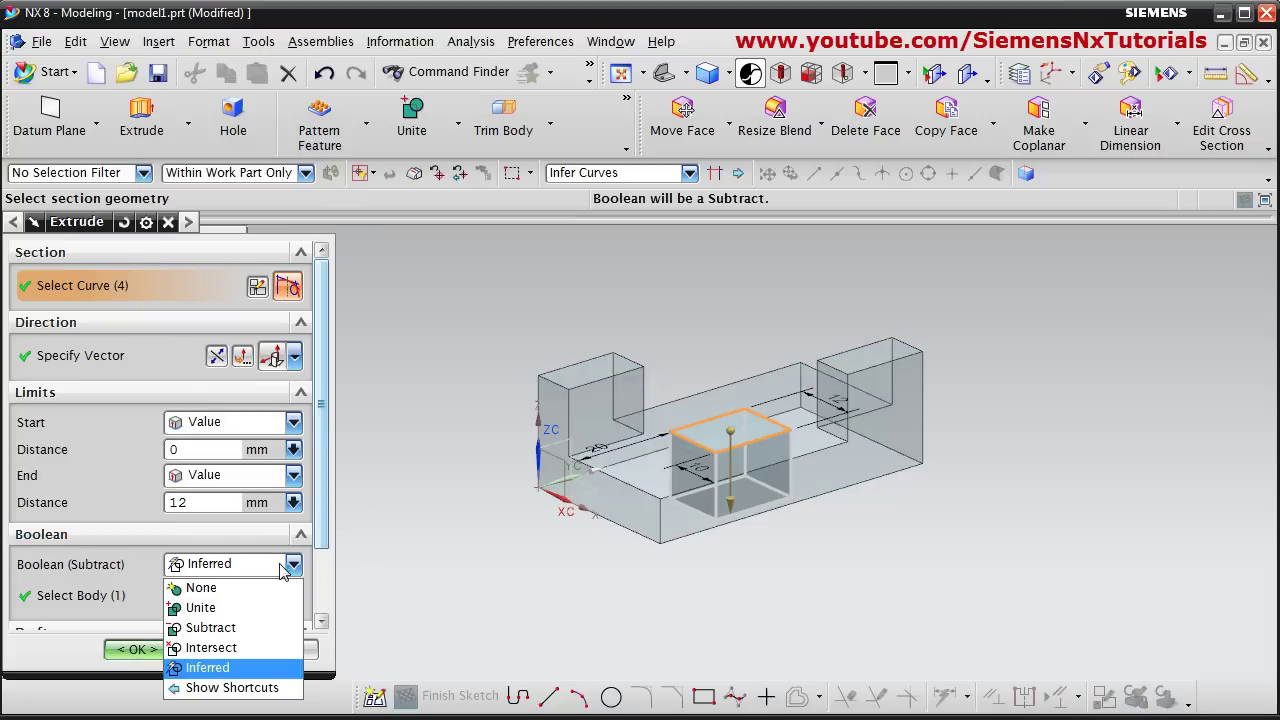
click(222, 628)
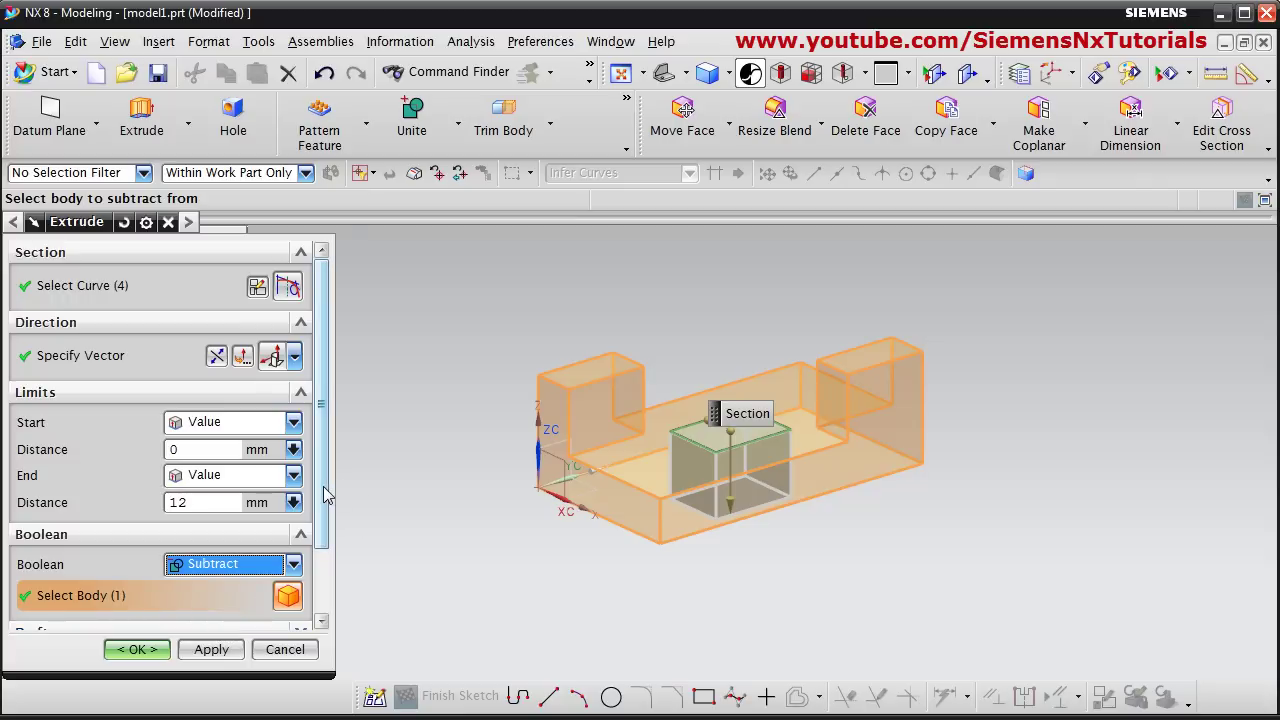
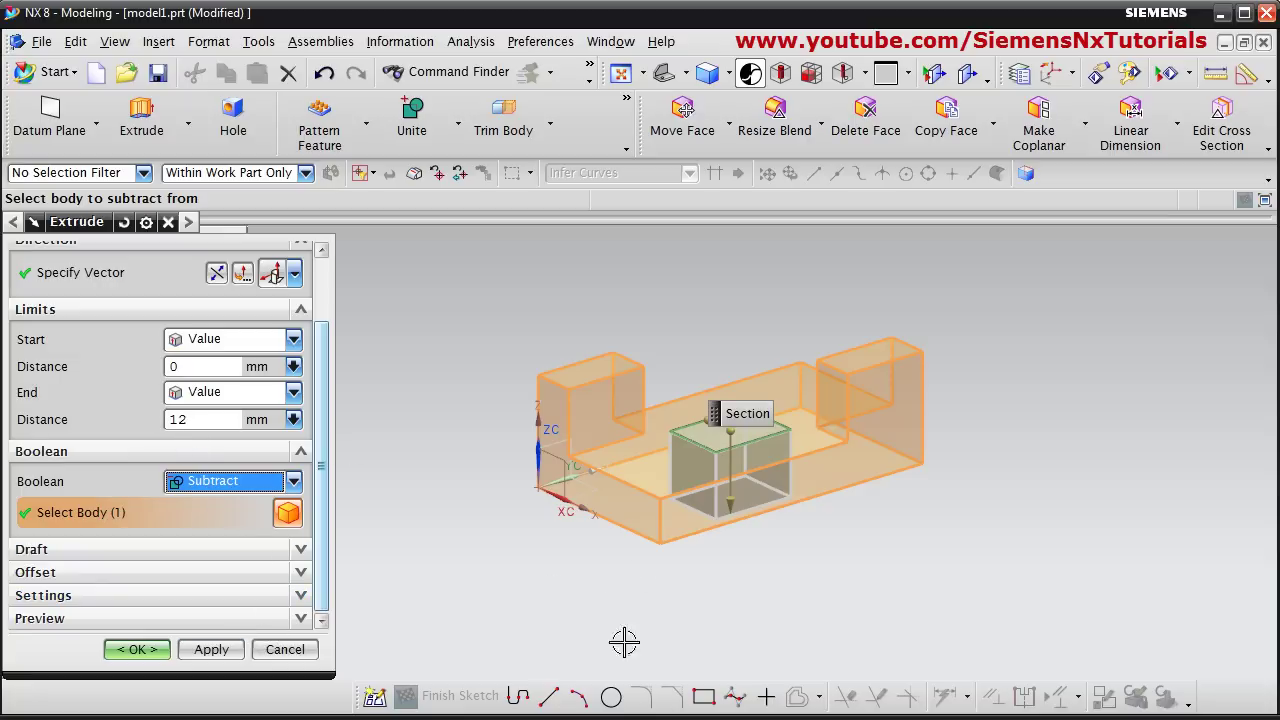
click(140, 650)
middle_drag(717, 320, 718, 362)
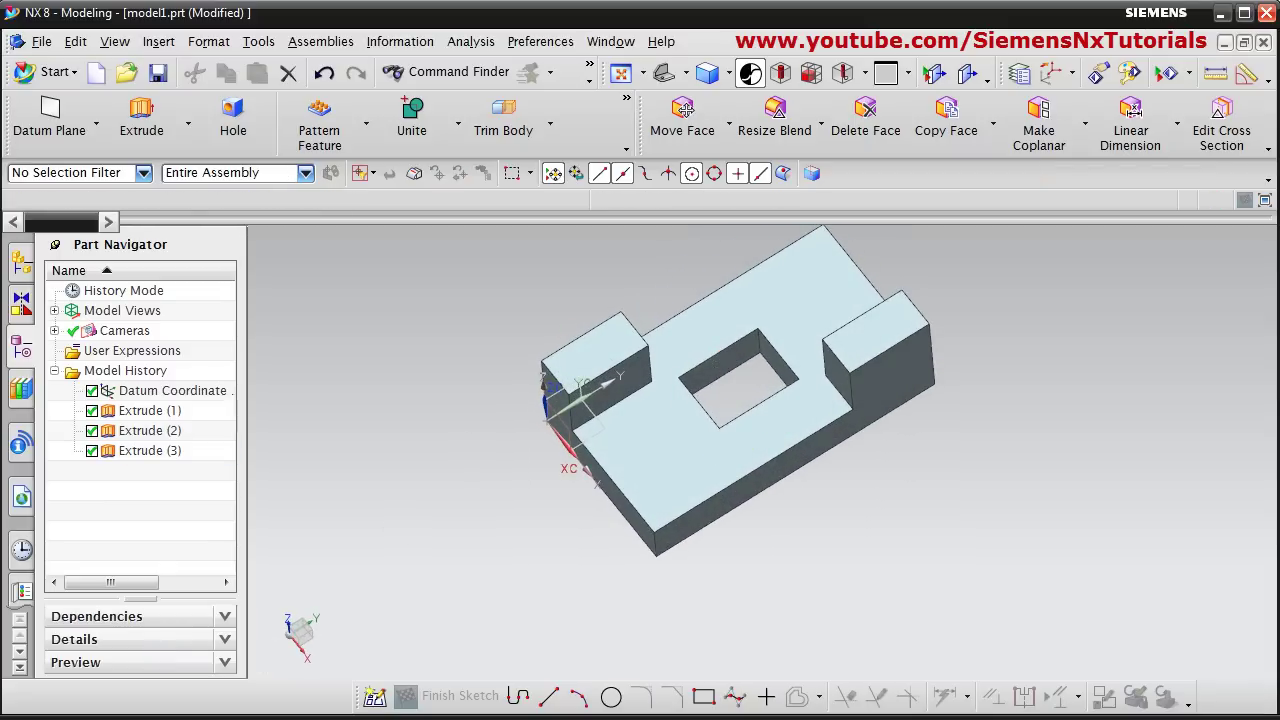
- Switch to the PDF, go to the next drawing of the stepped block and frame it to examine its dimensions
click(290, 690)
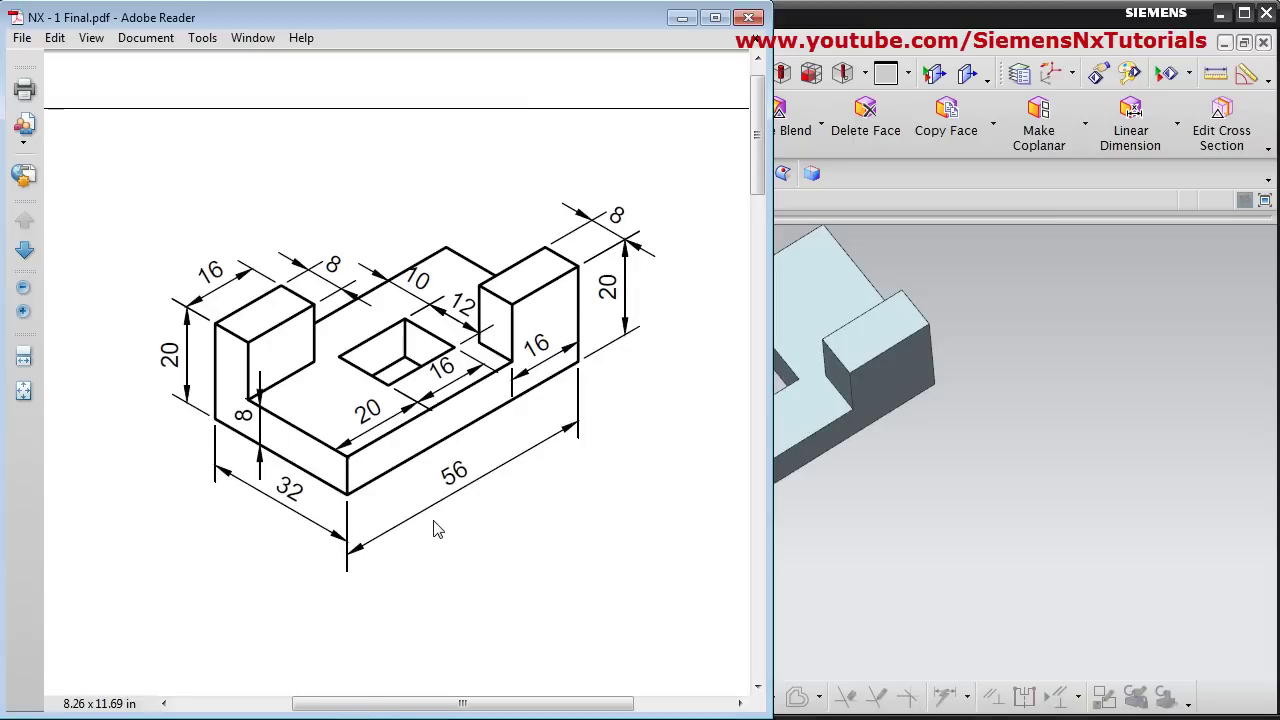
scroll(437, 530, down, 15)
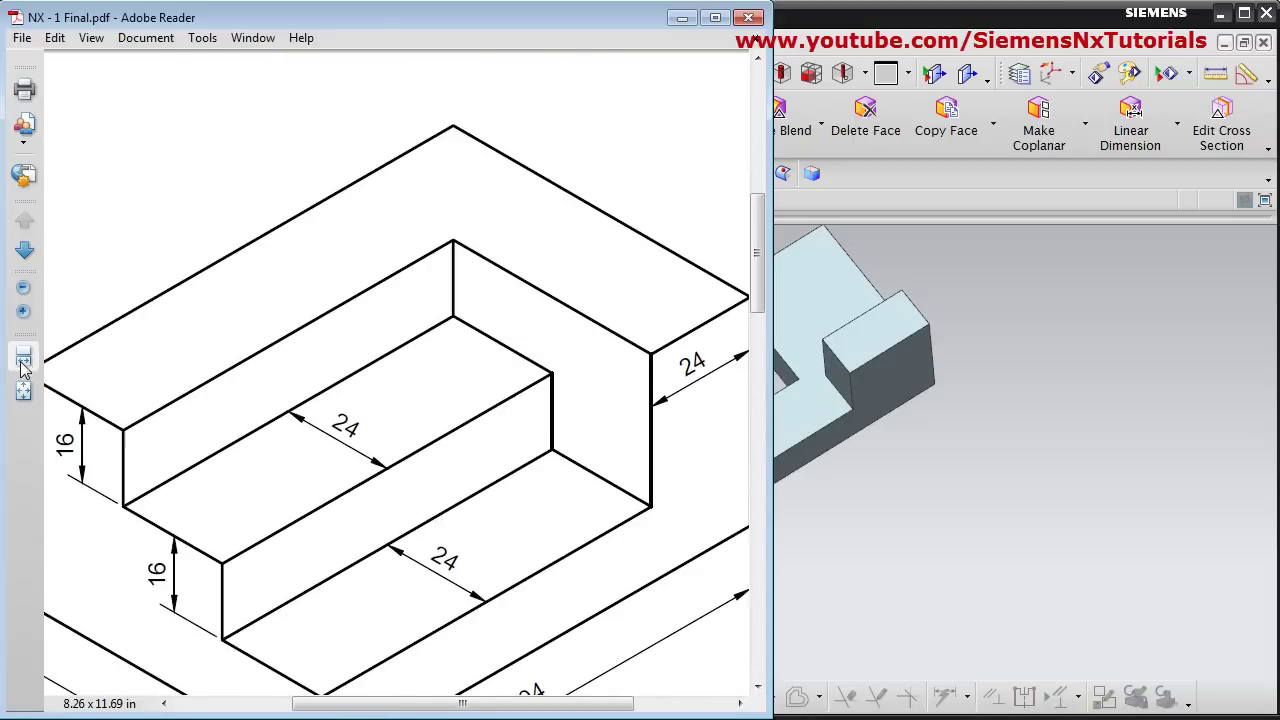
click(24, 287)
click(24, 287)
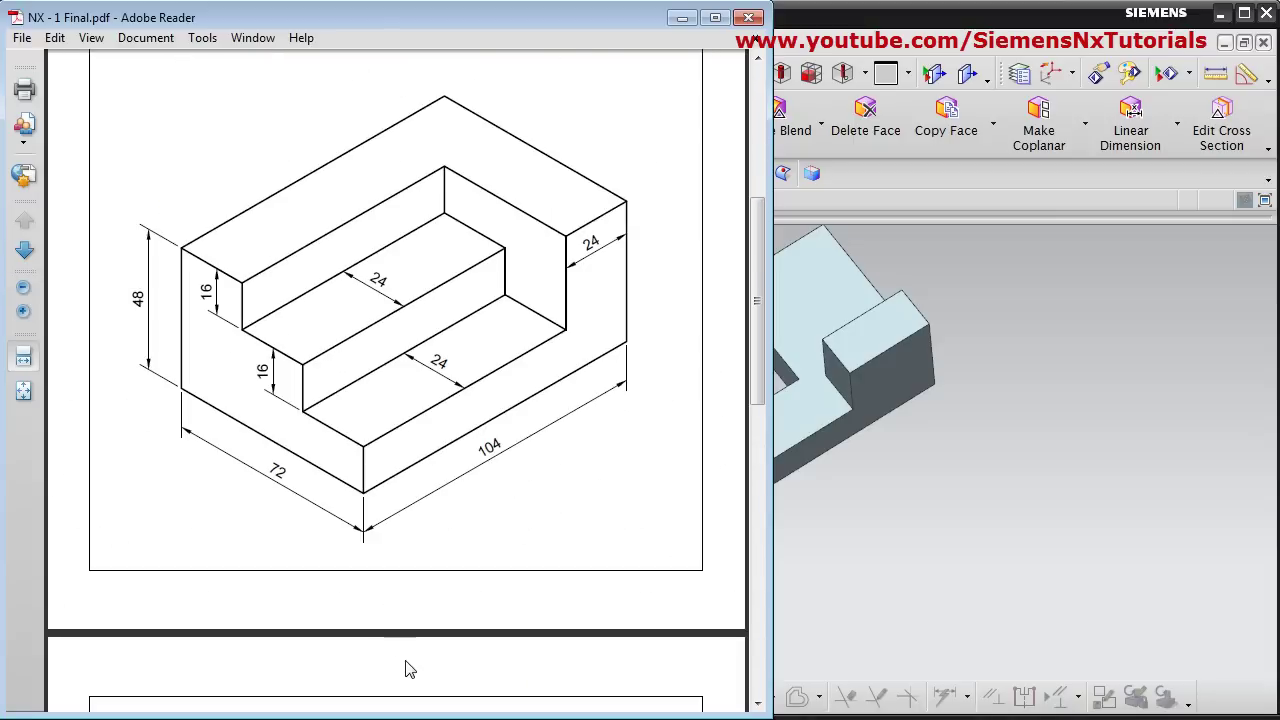
scroll(446, 543, up, 2)
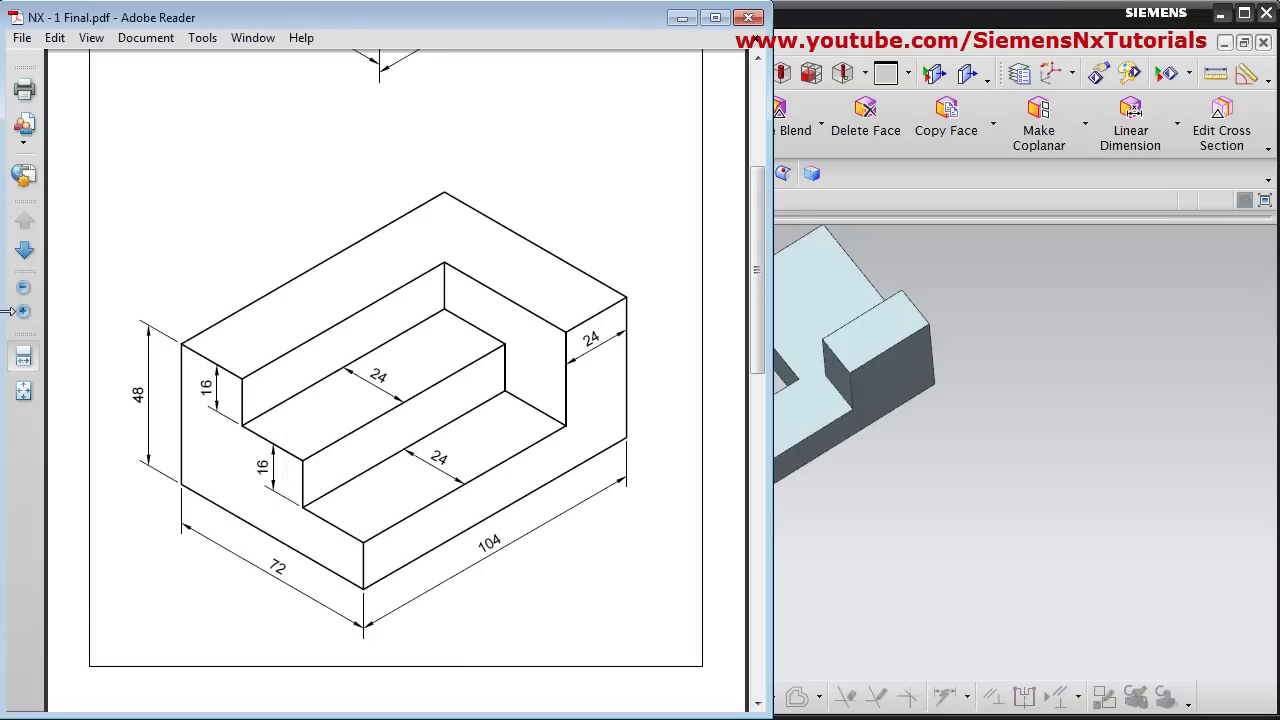
click(24, 311)
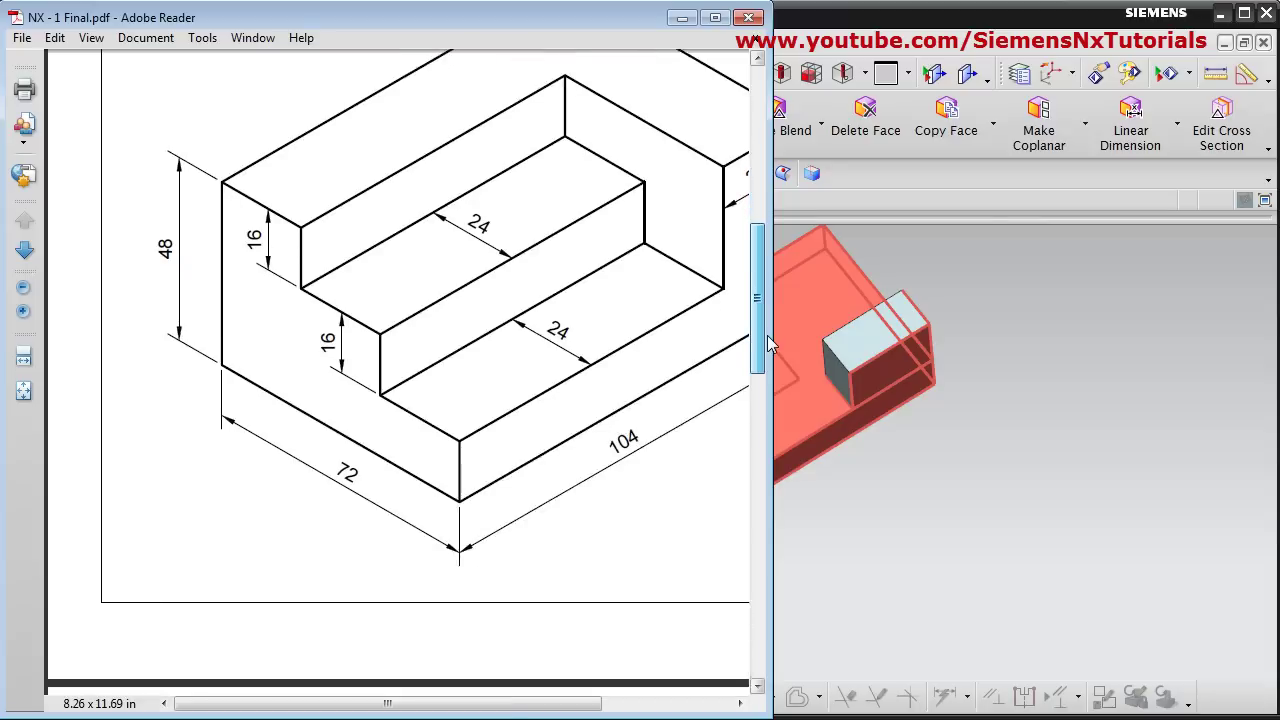
drag(758, 340, 758, 333)
drag(457, 709, 505, 707)
drag(759, 348, 760, 323)
drag(514, 702, 519, 707)
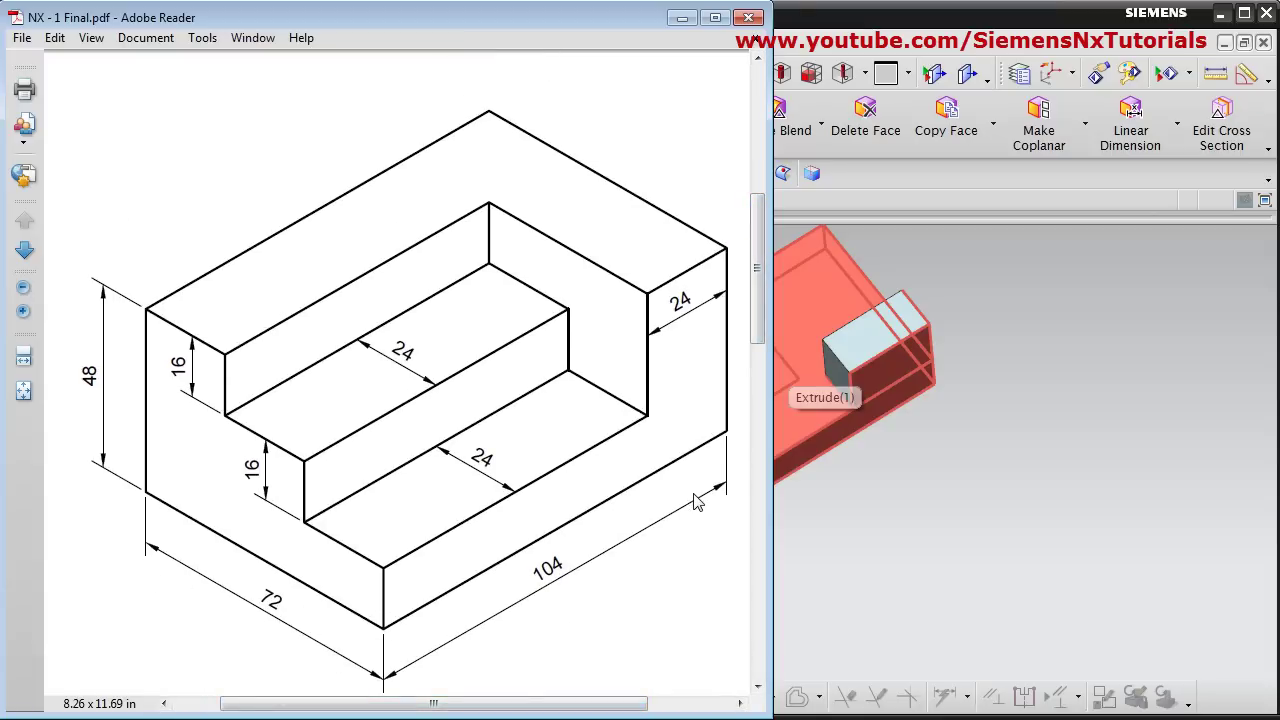
click(682, 17)
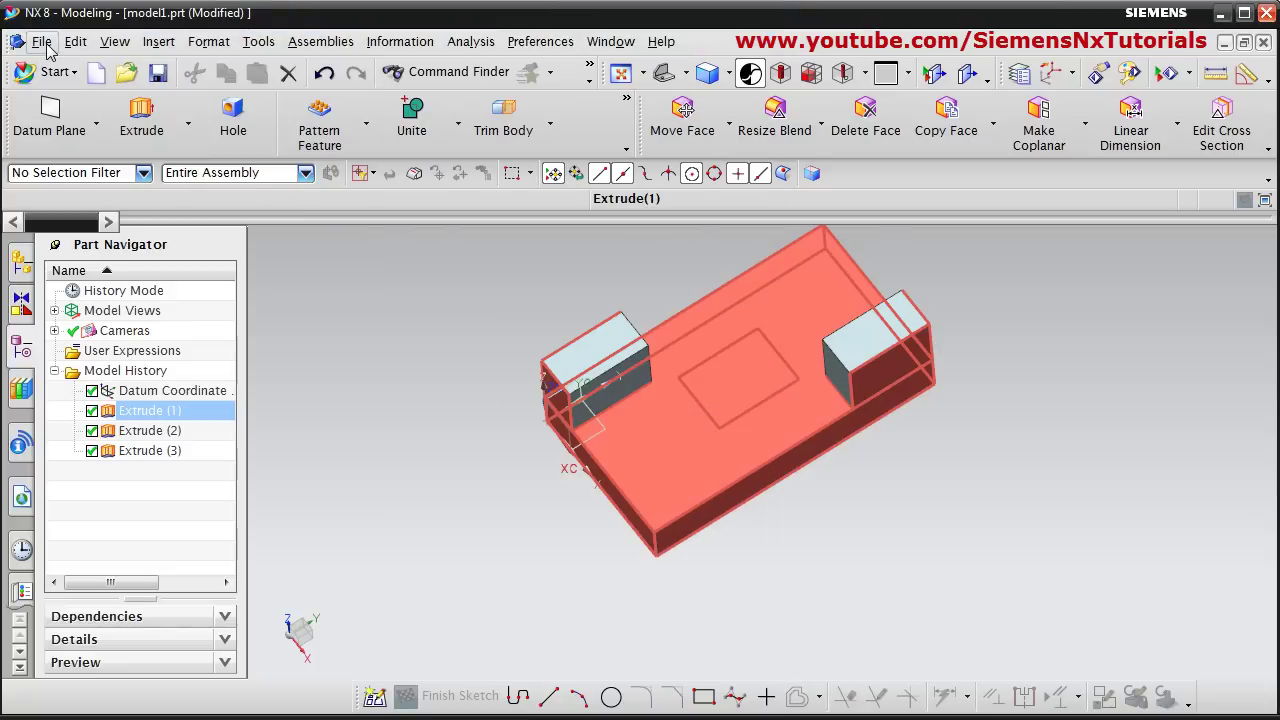
- In NX, create the new millimetre Model part model2.prt and start an Extrude with its section sketch on the XY plane
click(97, 75)
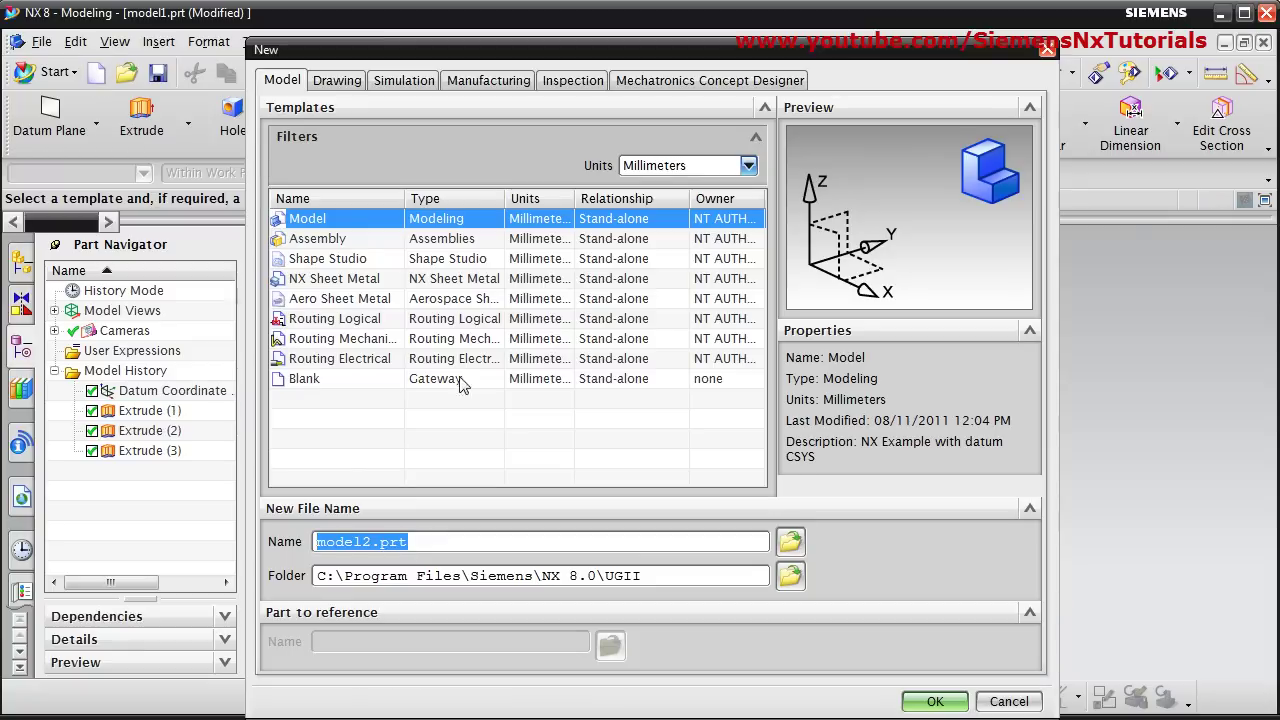
click(933, 702)
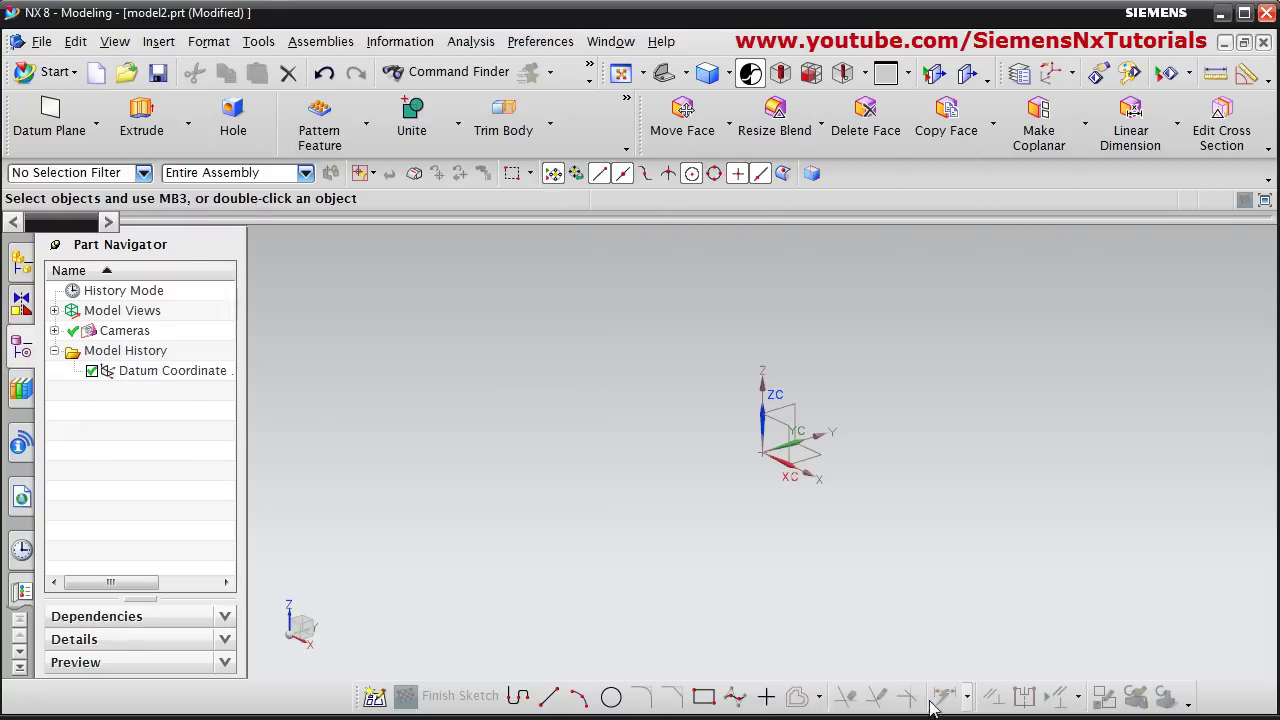
click(150, 118)
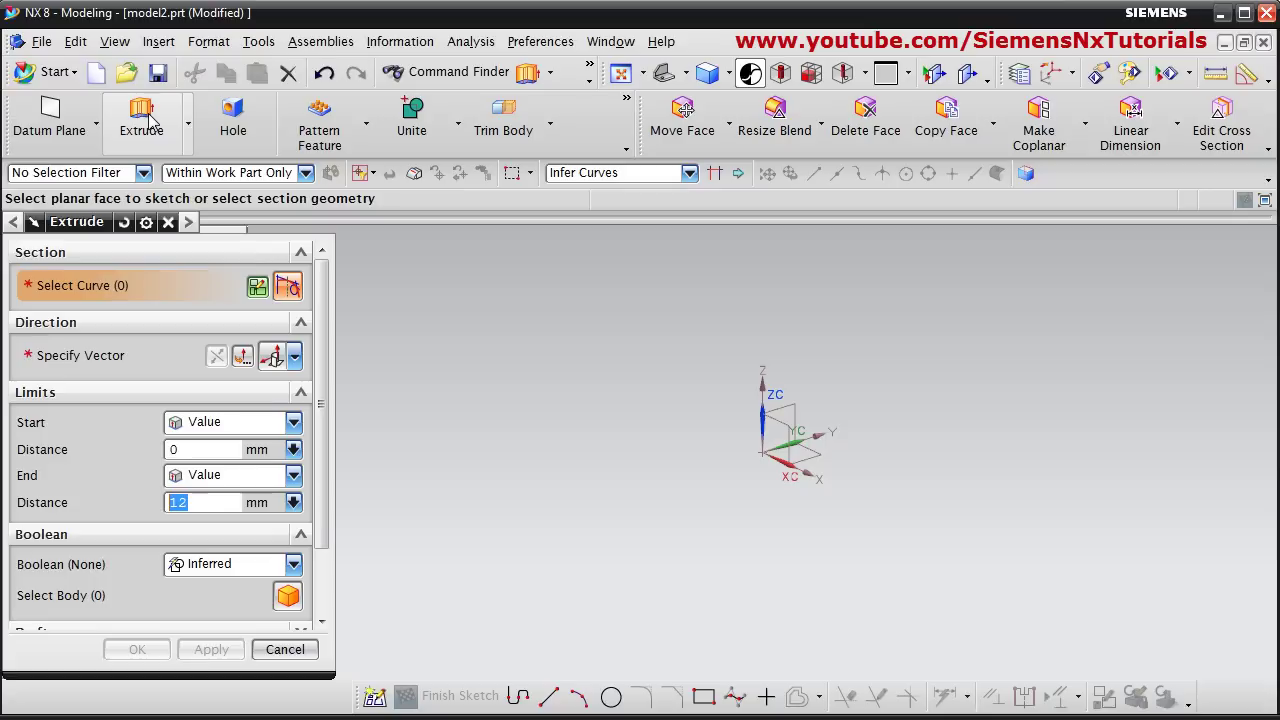
click(258, 288)
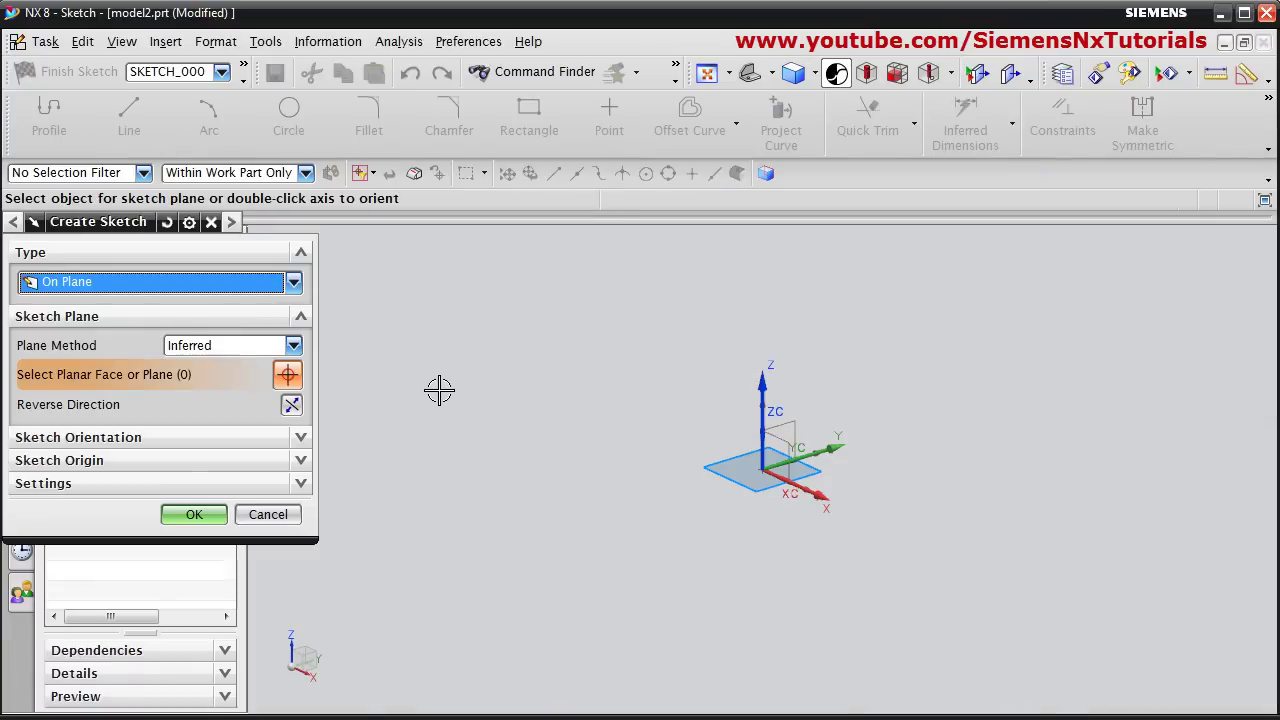
click(814, 476)
click(194, 516)
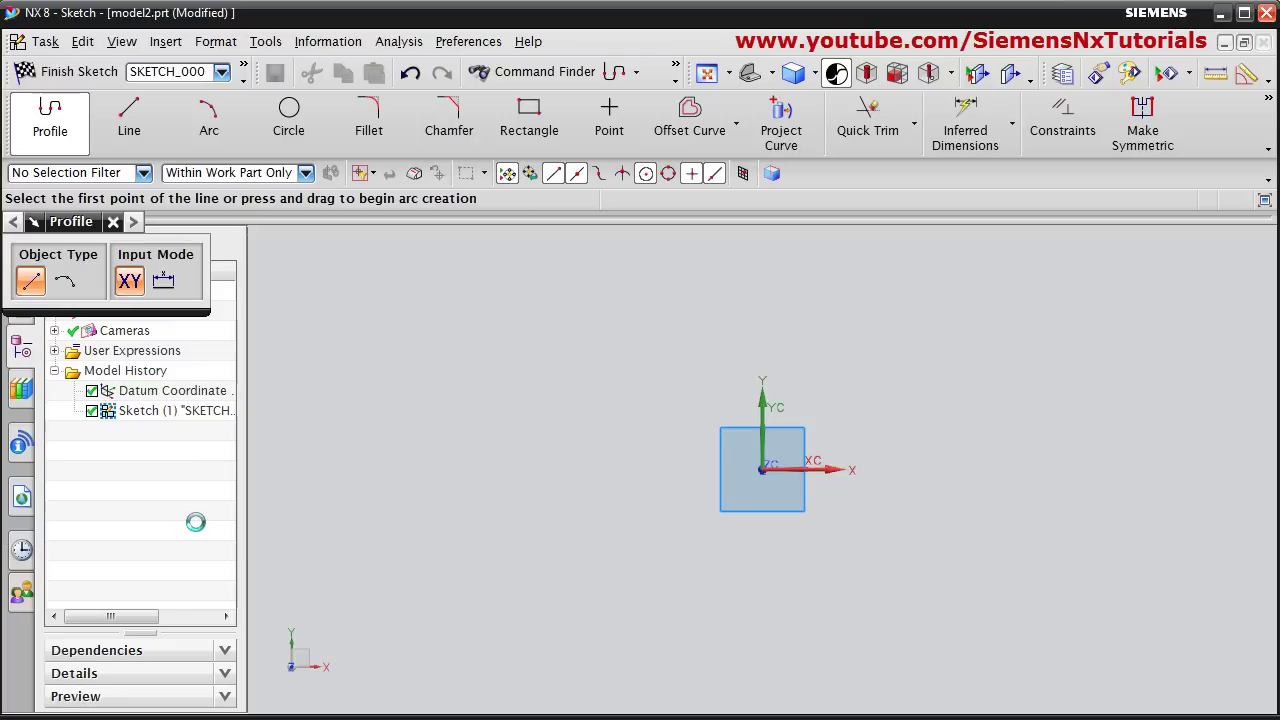
- Check the base size in the PDF drawing and draw a rectangle from the origin, 104 mm wide and 72 mm high
click(527, 137)
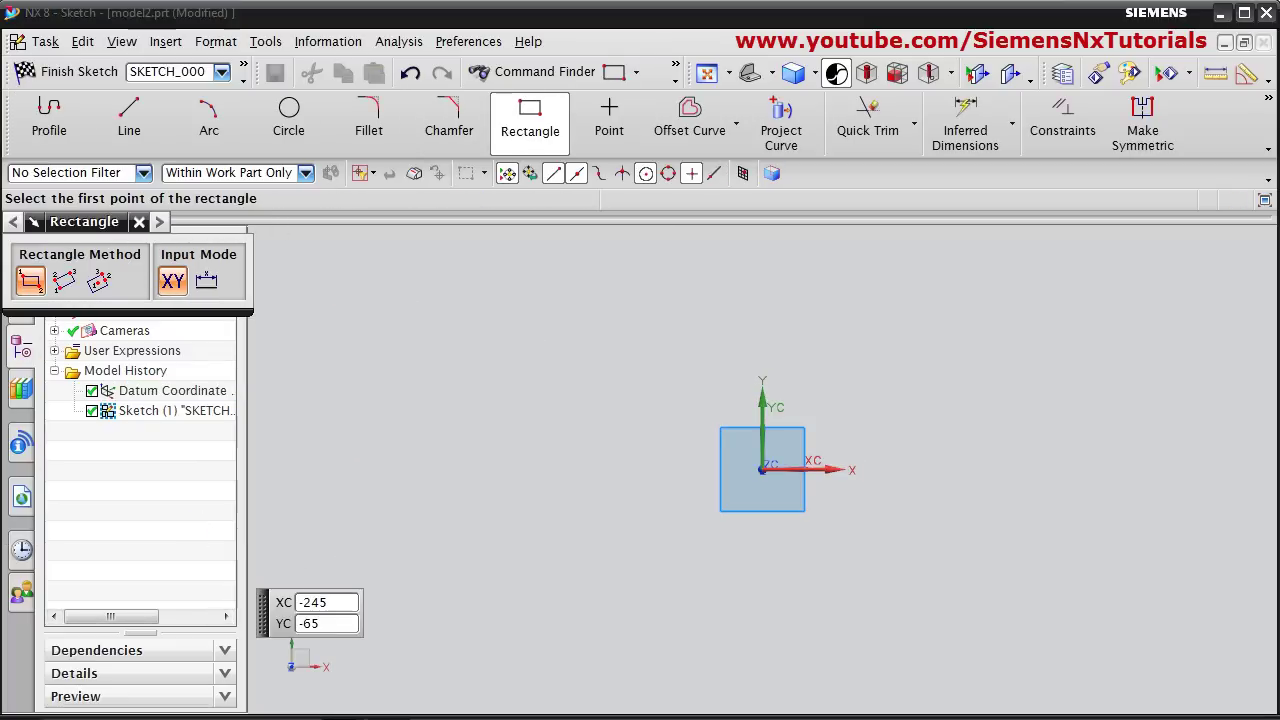
key(alt+Tab)
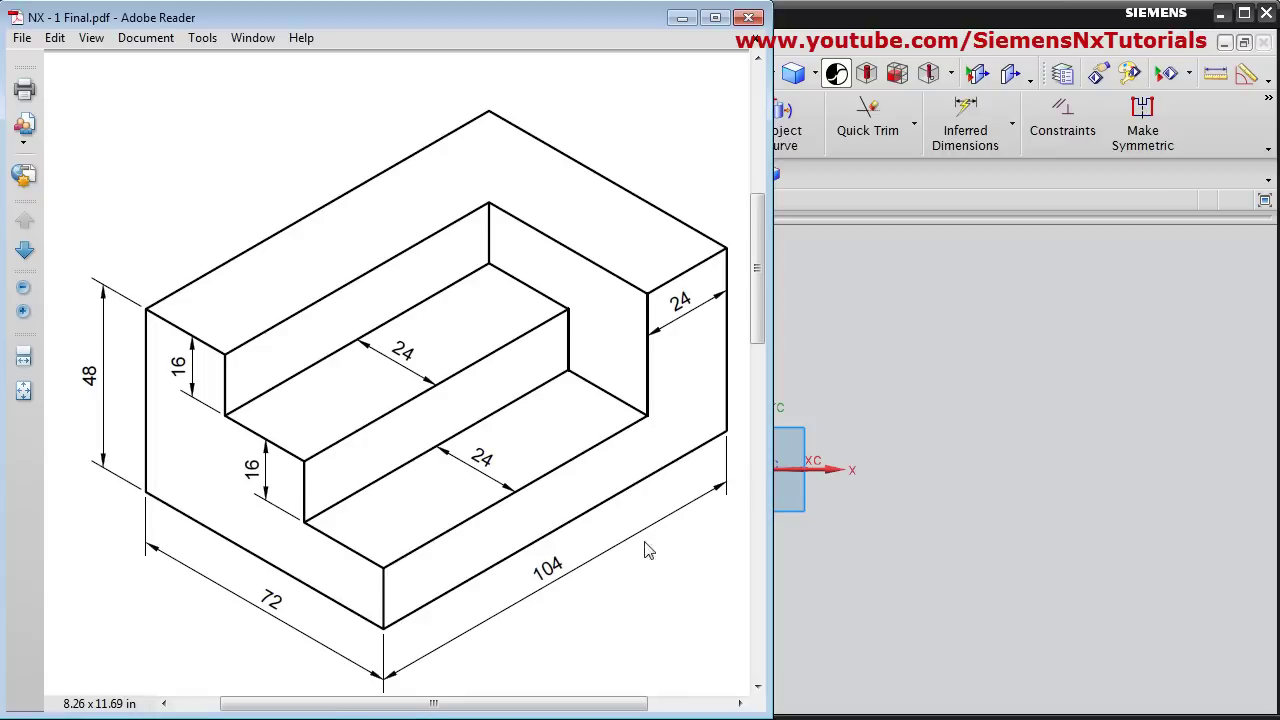
click(682, 18)
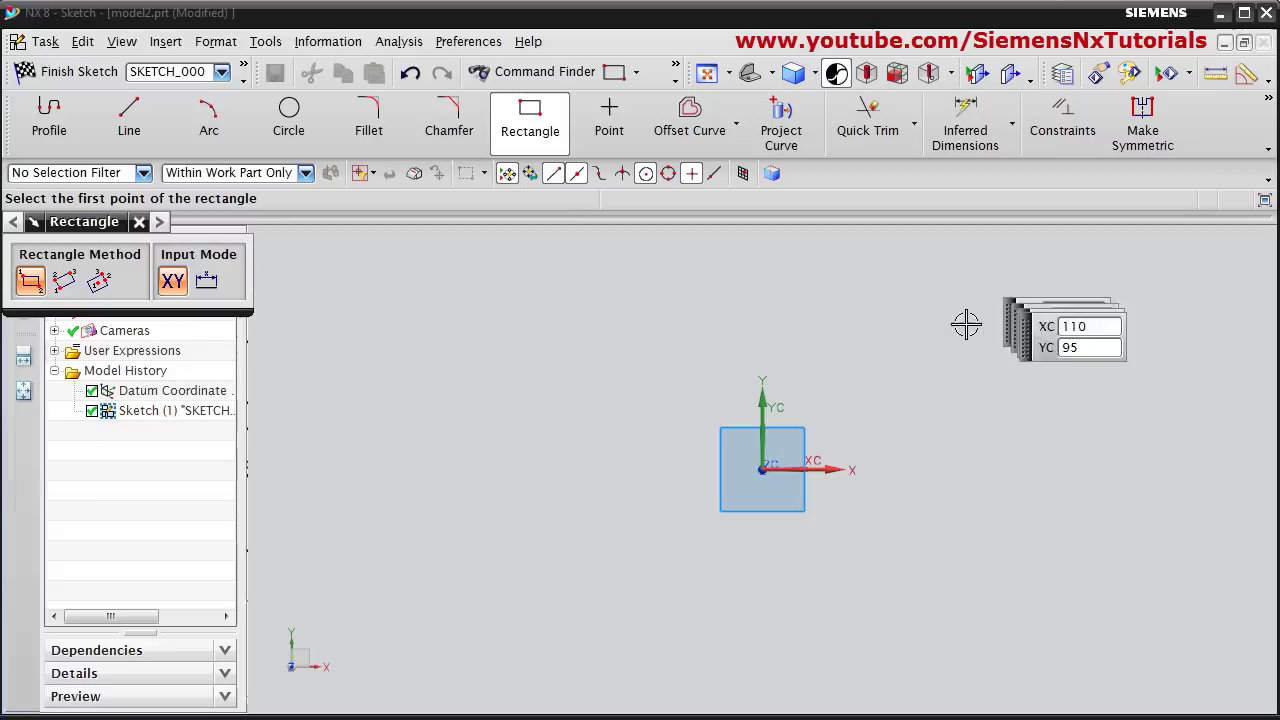
click(763, 468)
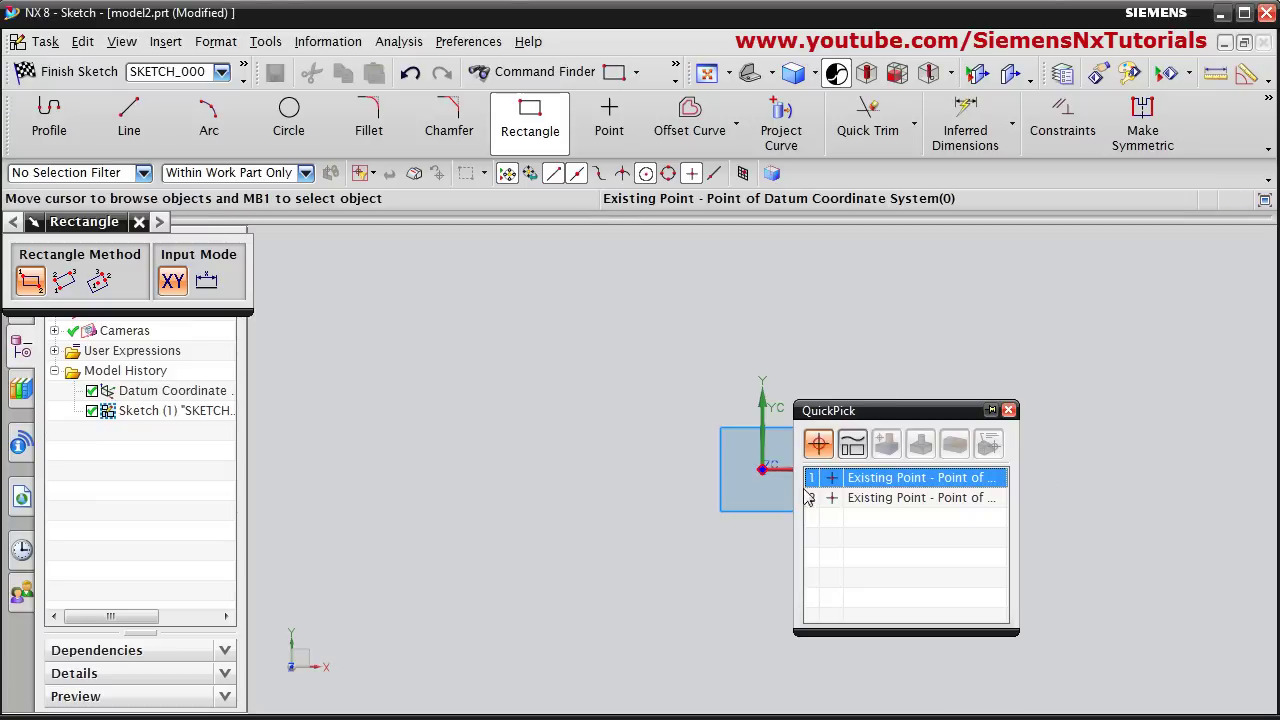
click(867, 480)
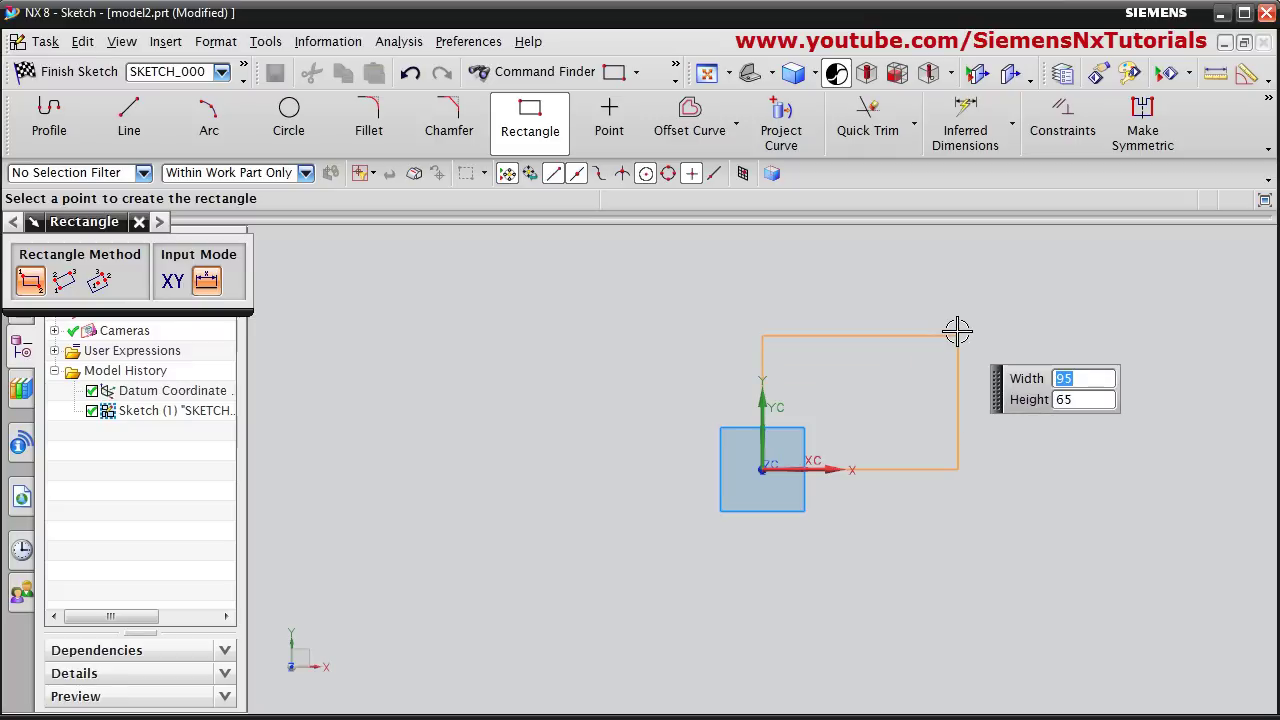
text(104)
key(Tab)
text(7)
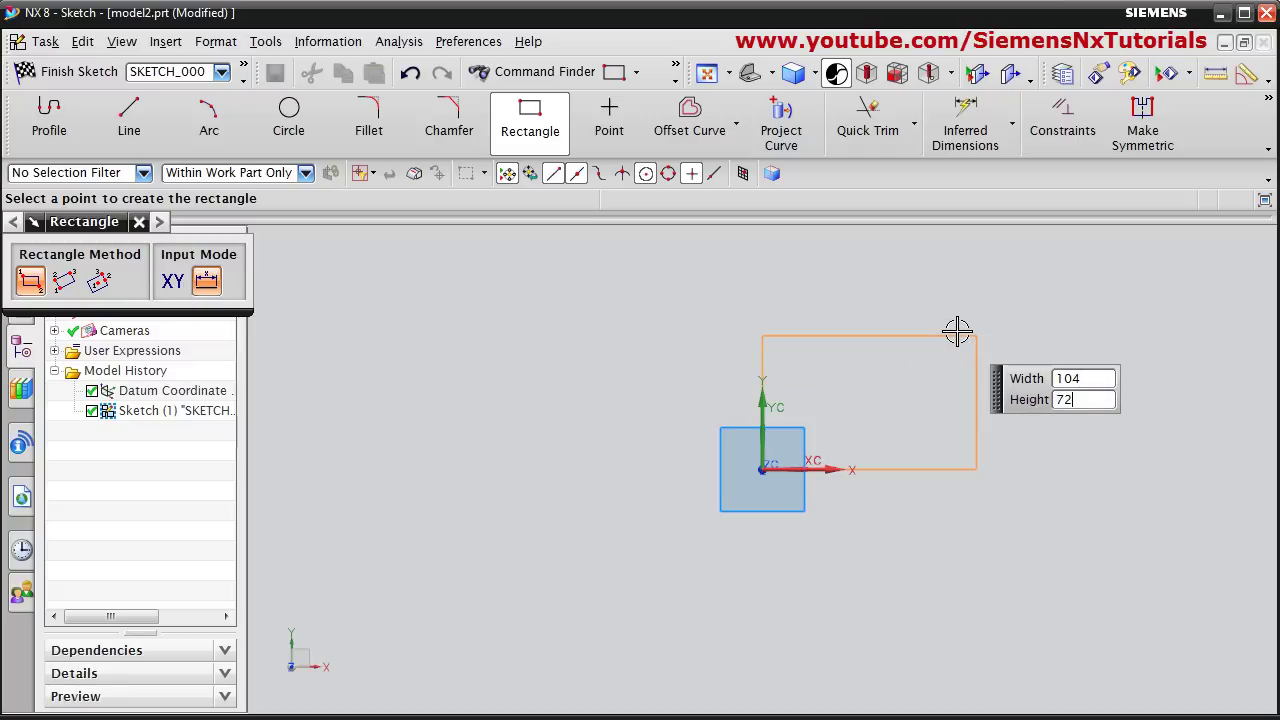
key(Tab)
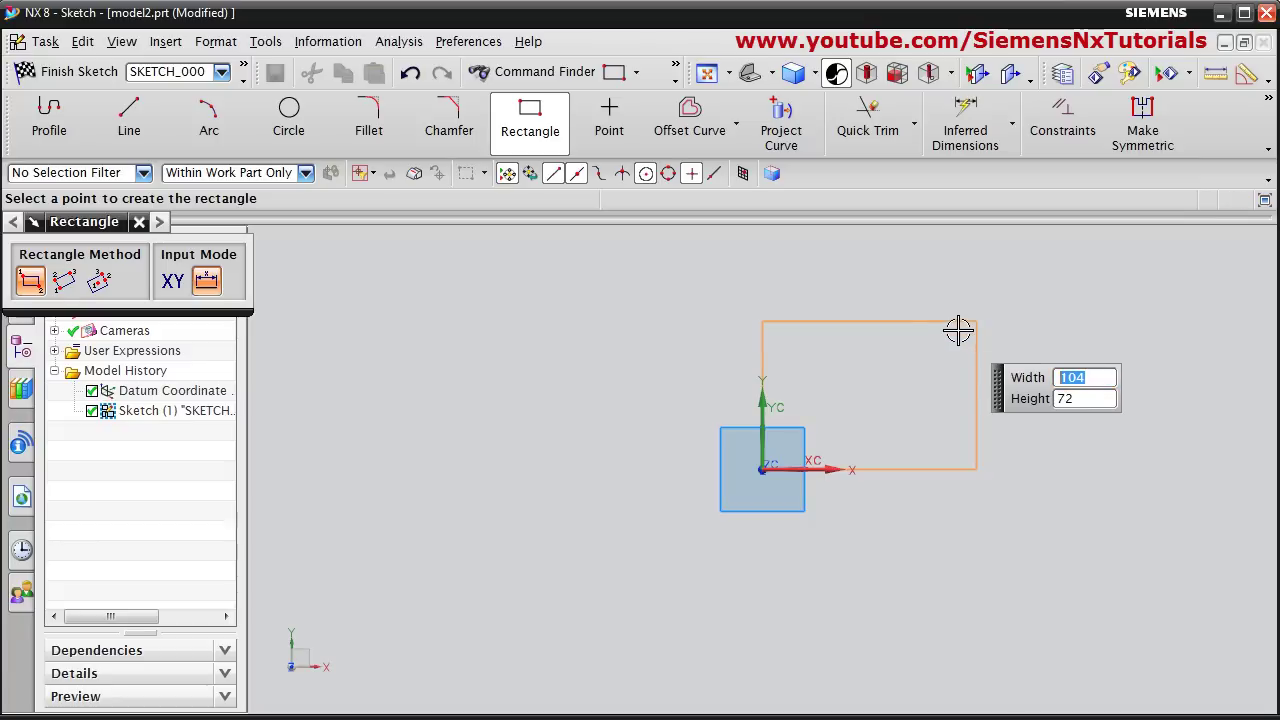
click(959, 332)
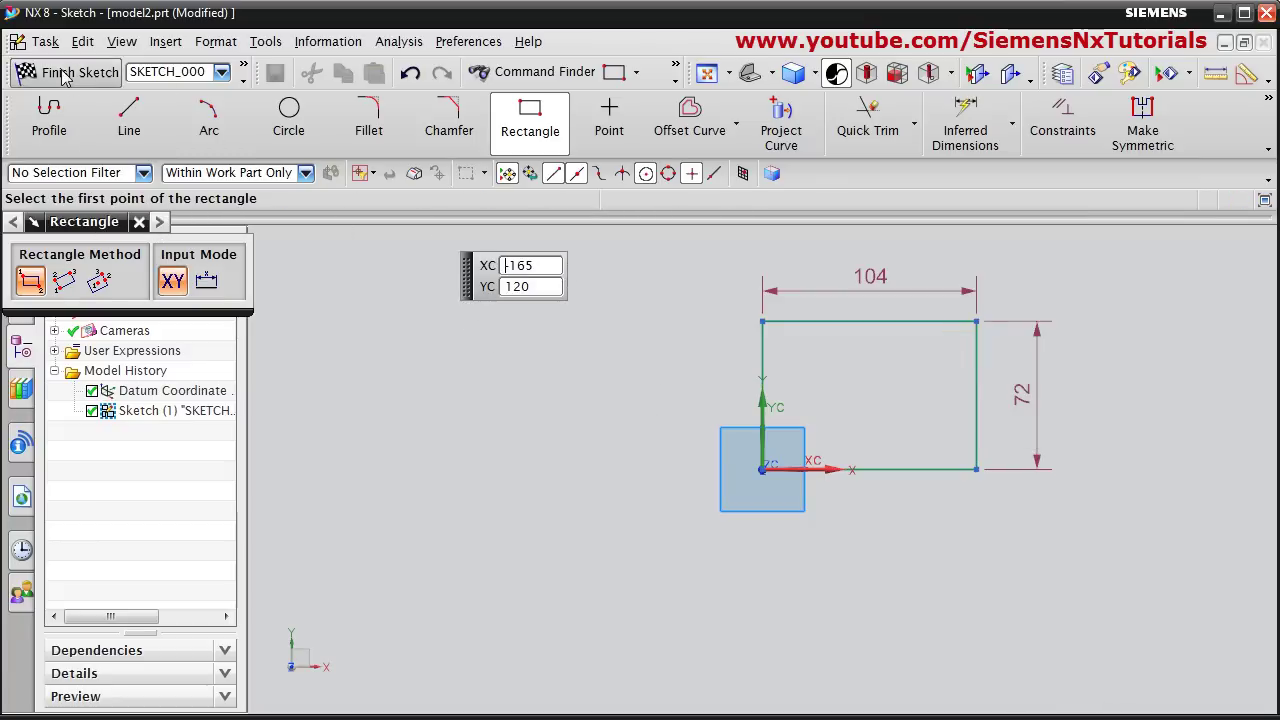
- Finish the sketch, check the step height in the PDF drawing and extrude the rectangle 16 mm
click(60, 71)
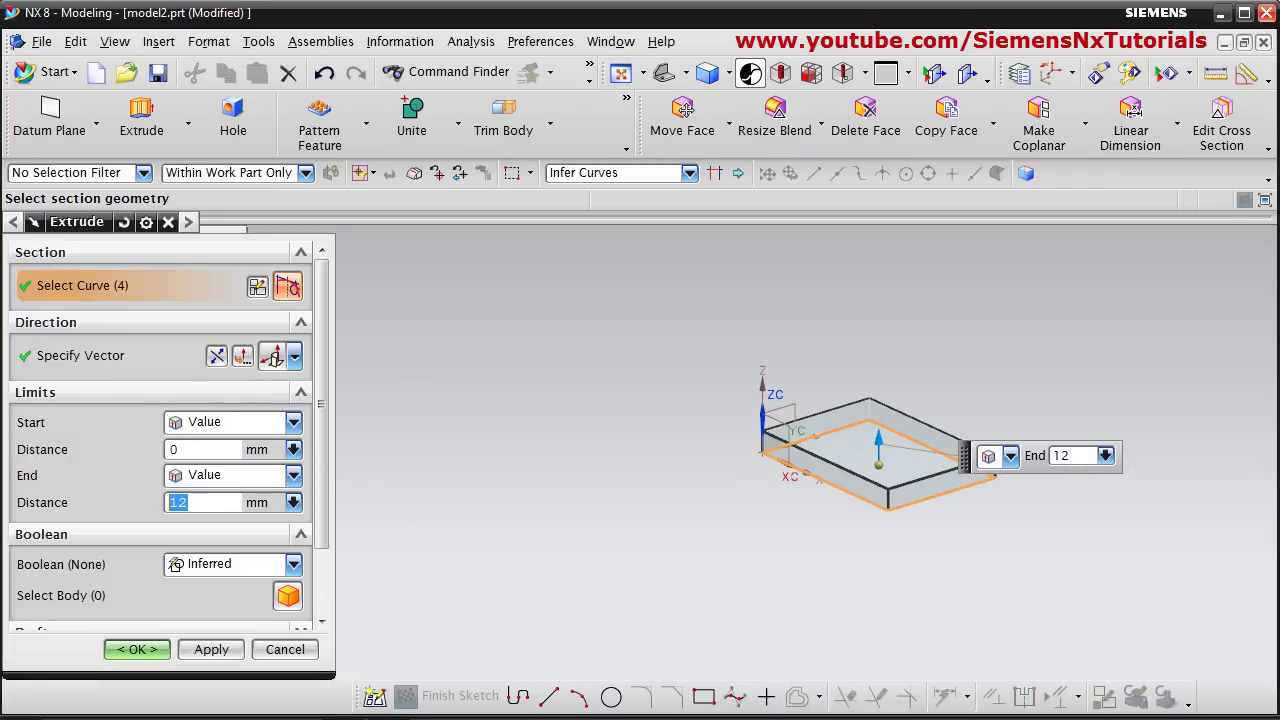
click(330, 700)
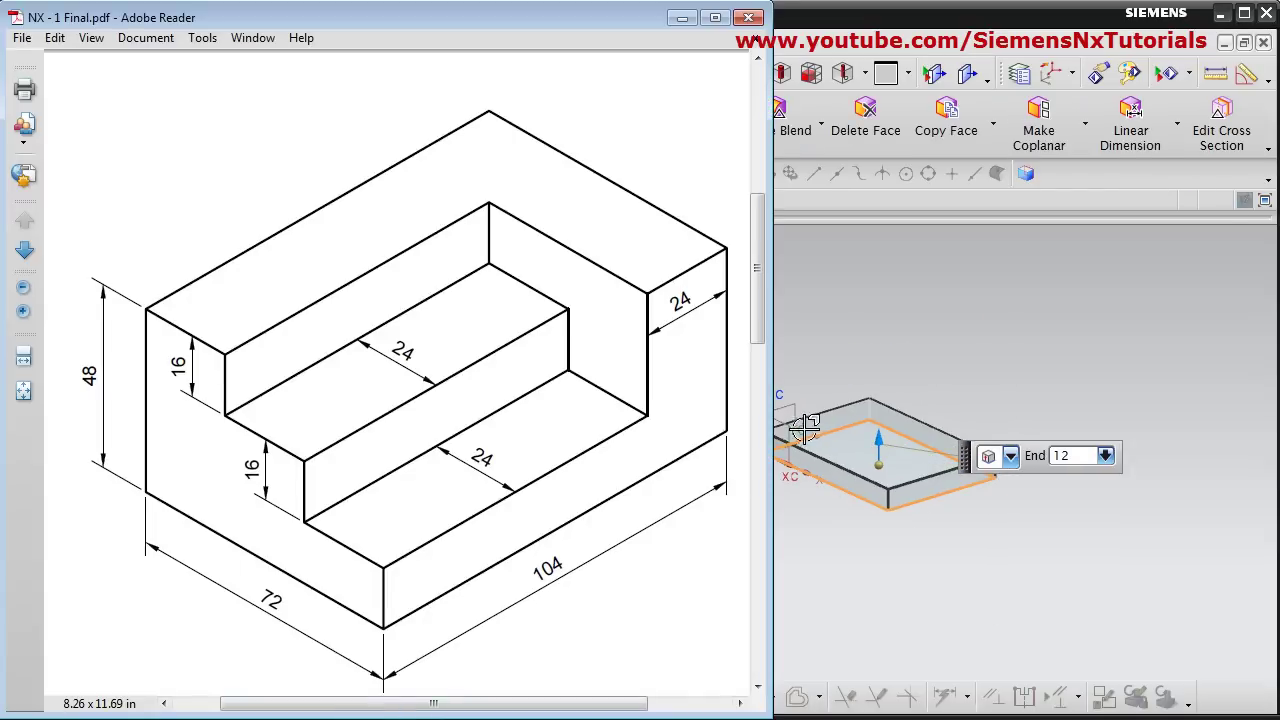
click(681, 17)
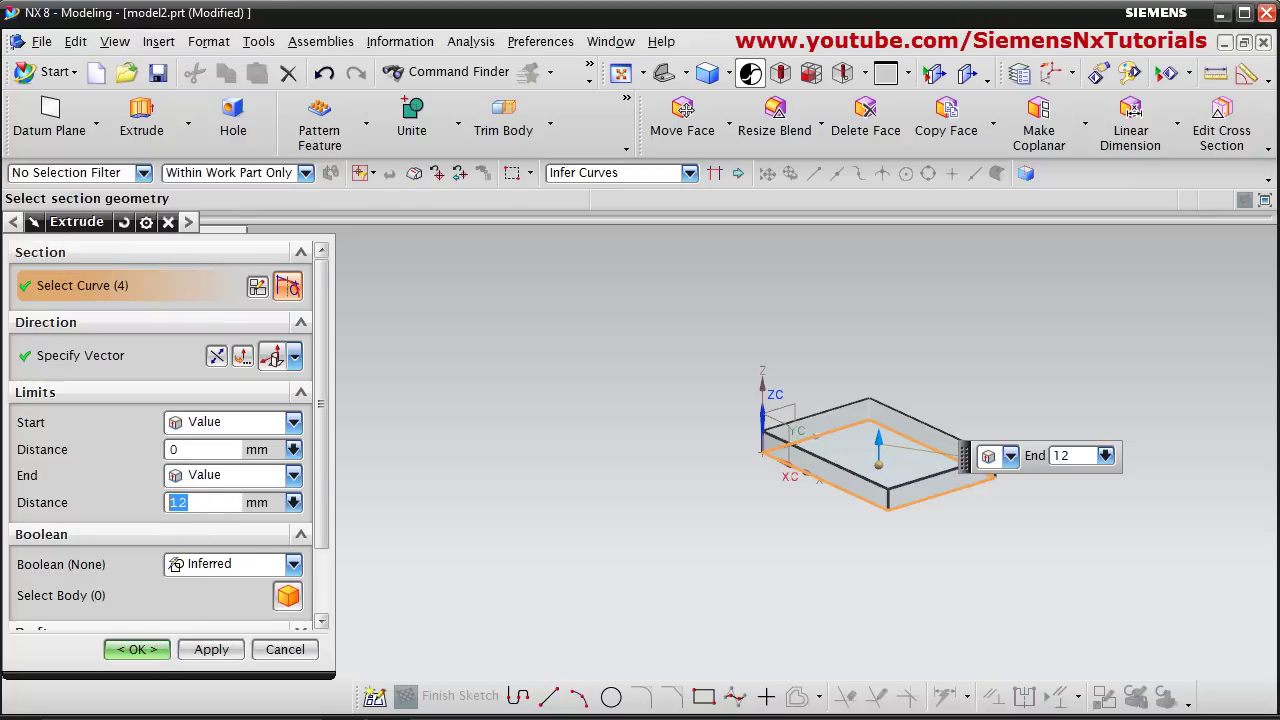
key(alt+Tab)
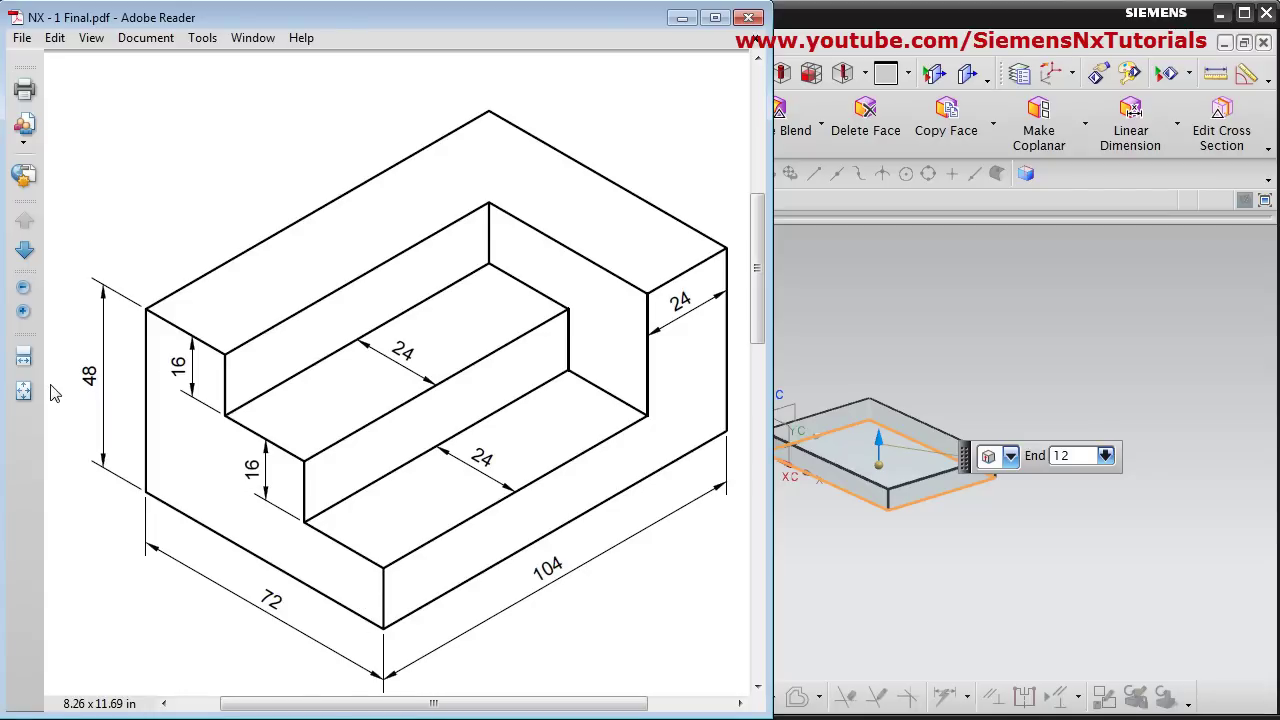
click(680, 18)
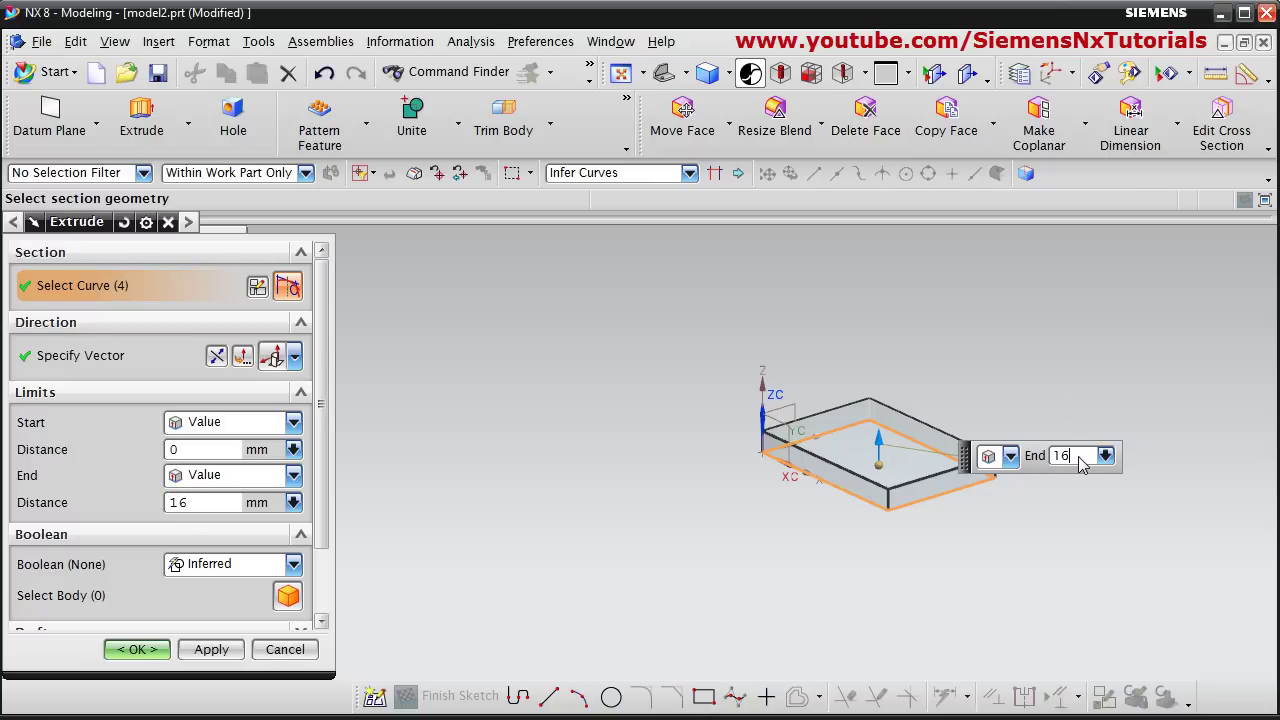
click(145, 651)
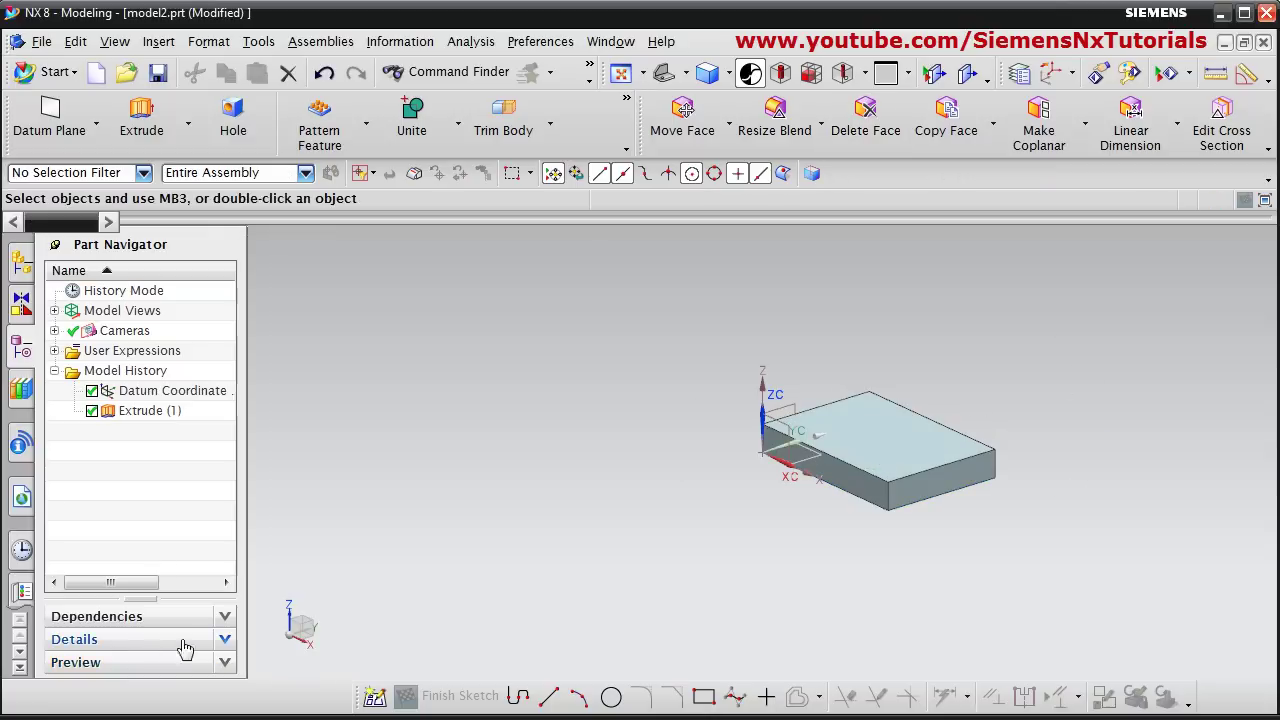
- Edit the base extrusion's sketch, set the rectangle's horizontal dimension to 72 mm and its vertical dimension to 104 mm, and finish the sketch
right_click(138, 414)
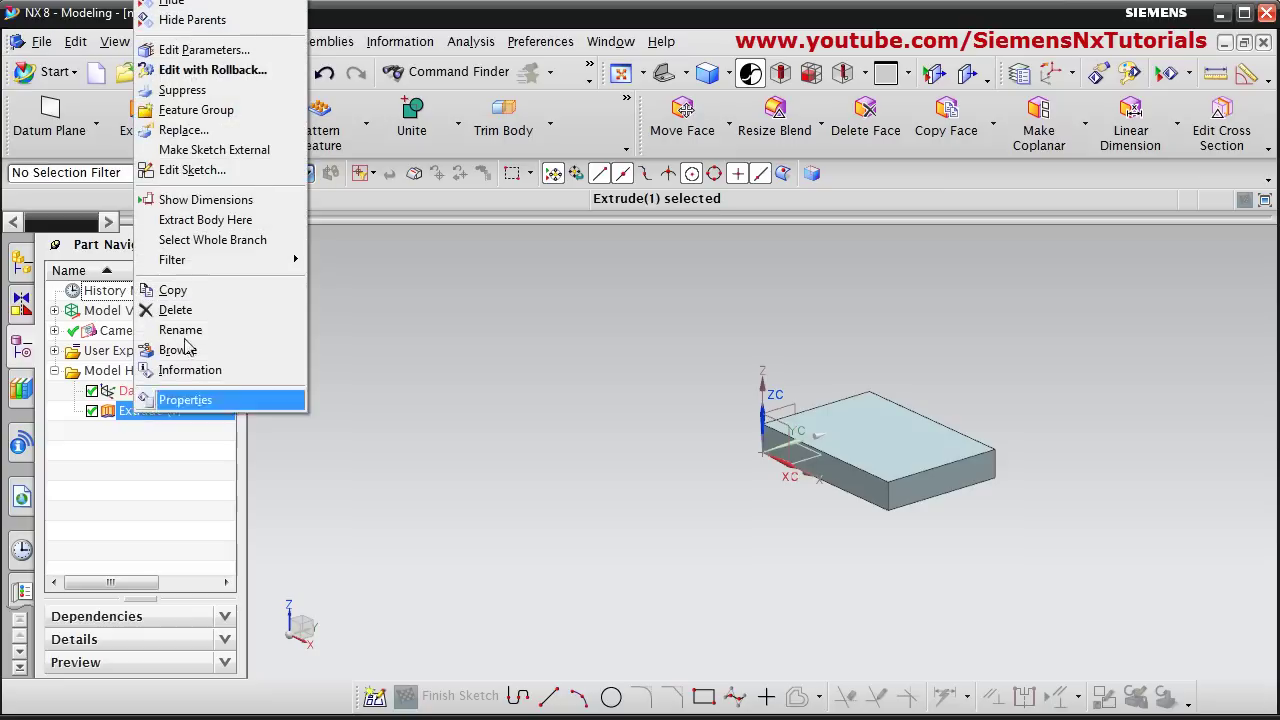
click(192, 169)
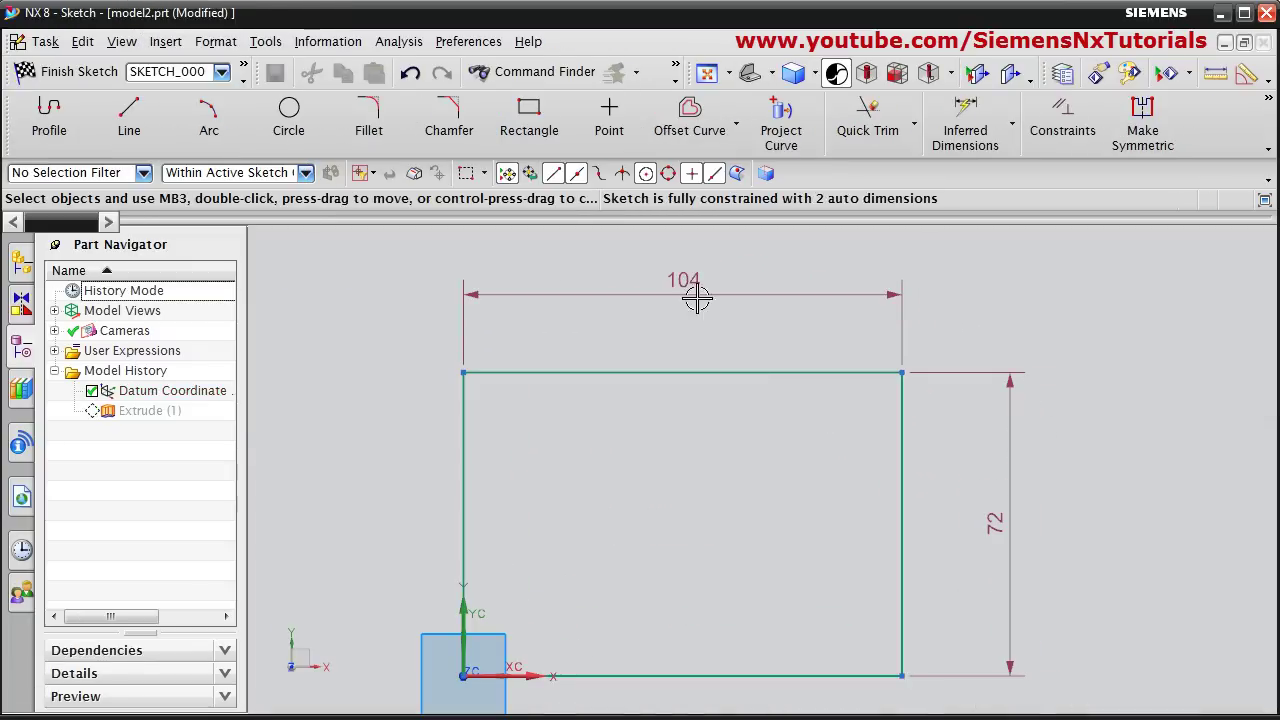
double_click(691, 281)
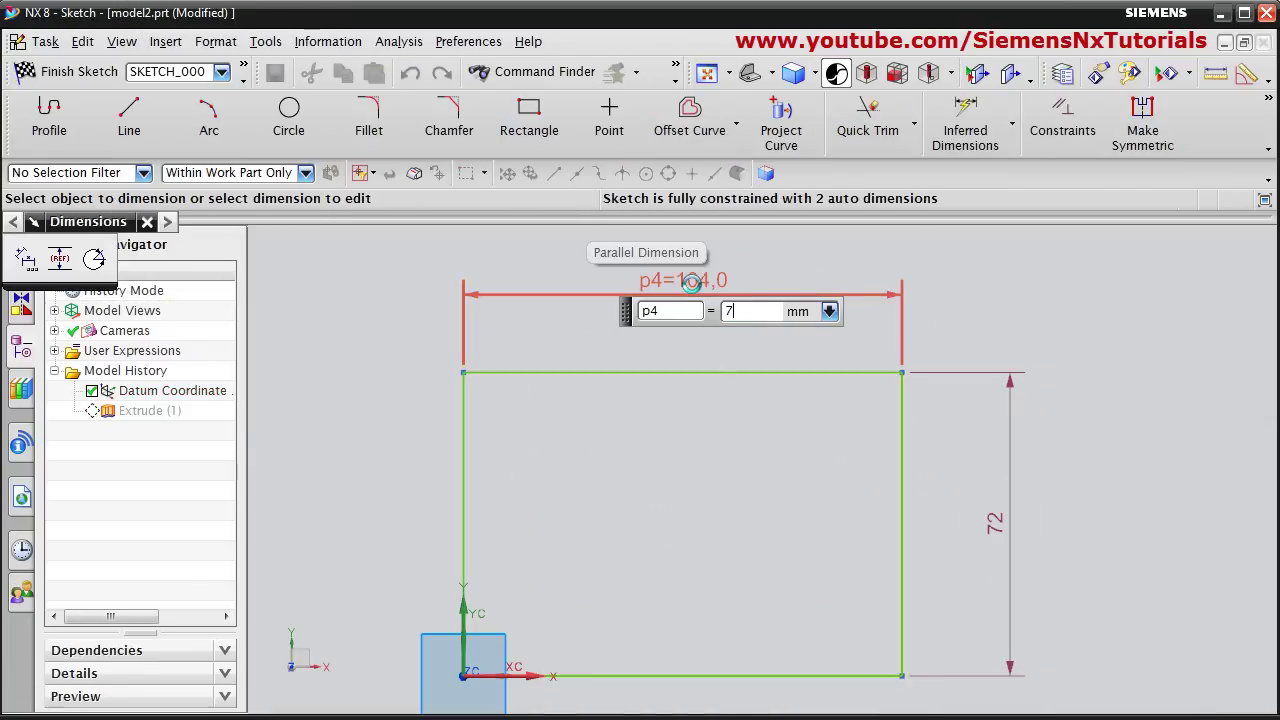
text(72)
key(Return)
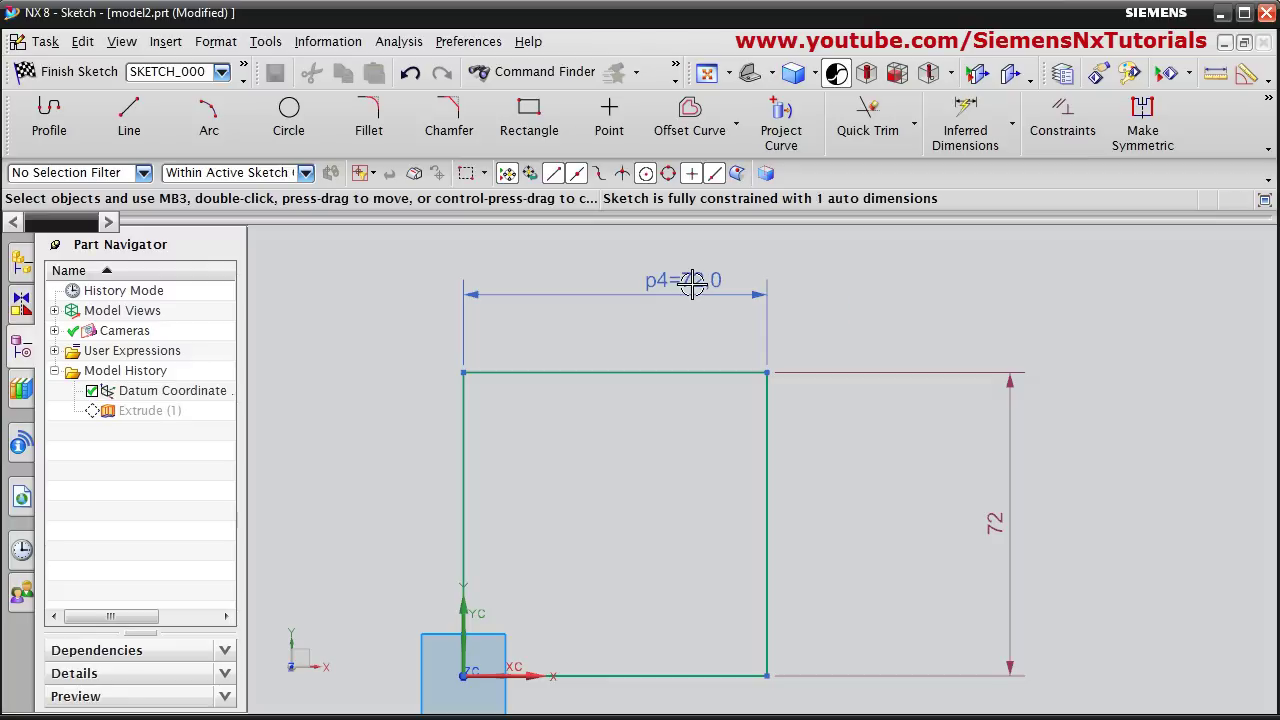
double_click(997, 527)
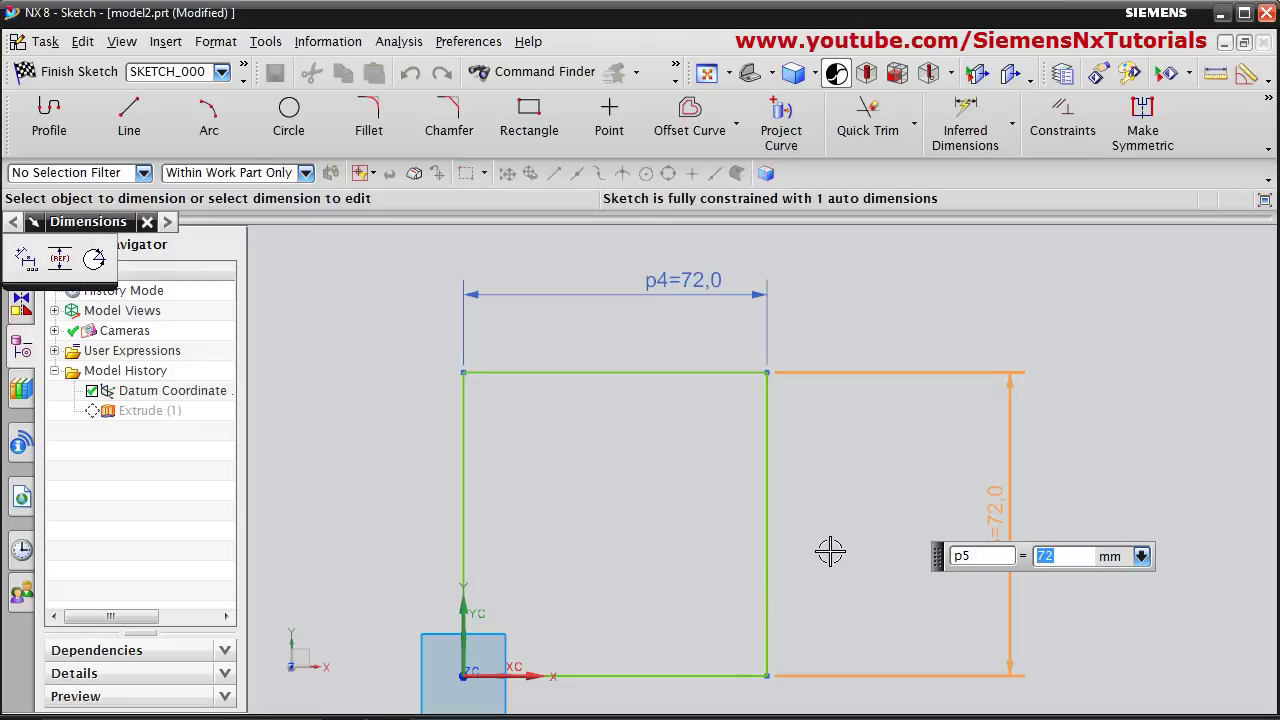
text(104)
key(Return)
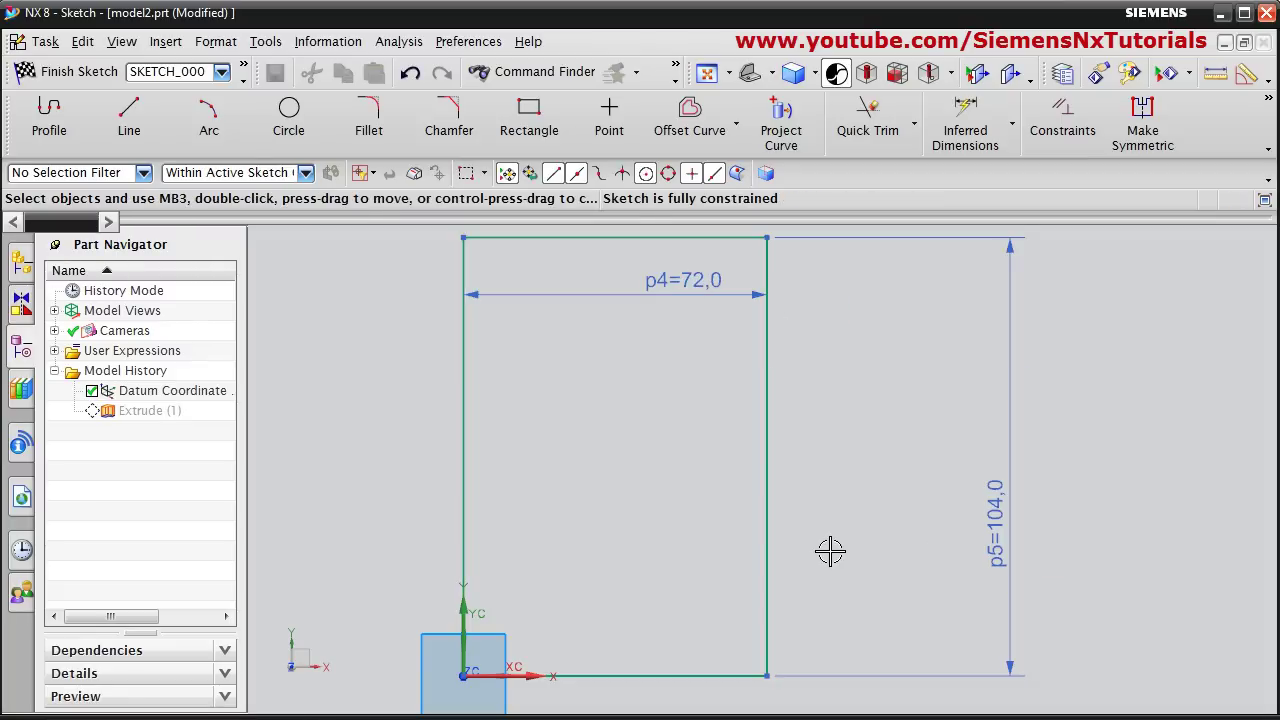
key(ctrl+q)
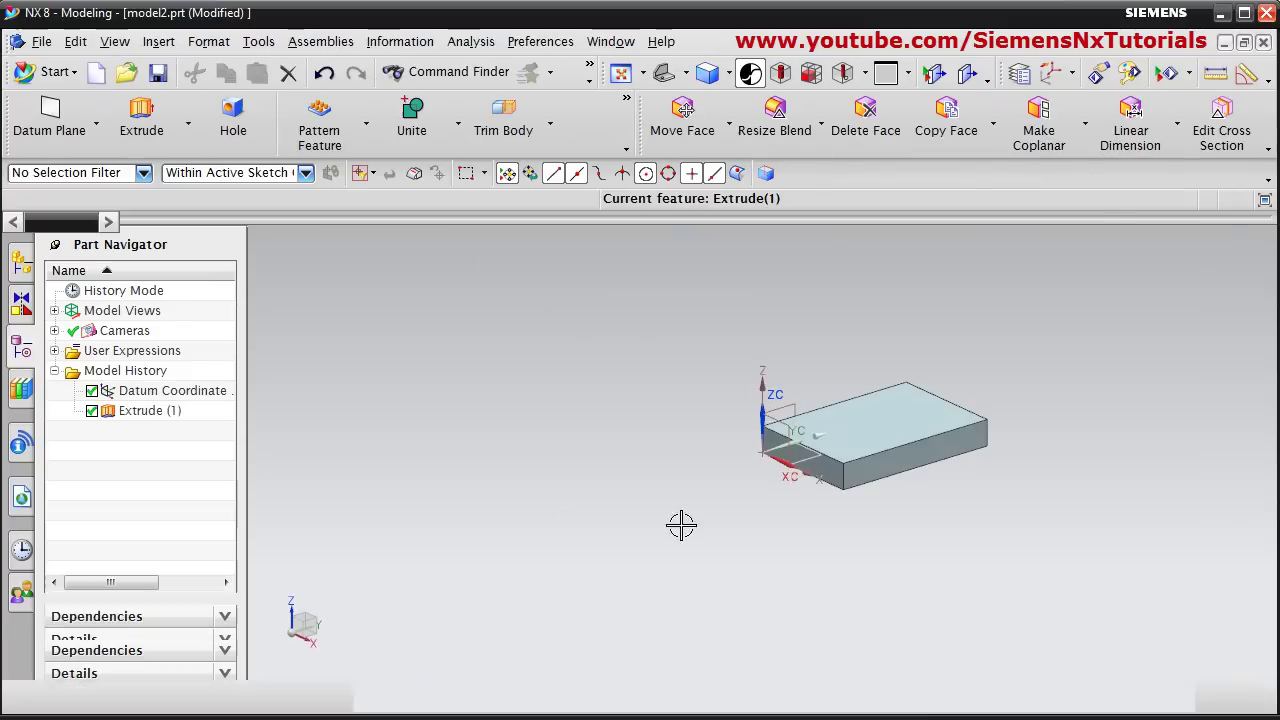
- Check the step dimensions in the PDF drawing, and in NX start an Extrude with its section sketch on the base's top face
scroll(700, 406, up, 5)
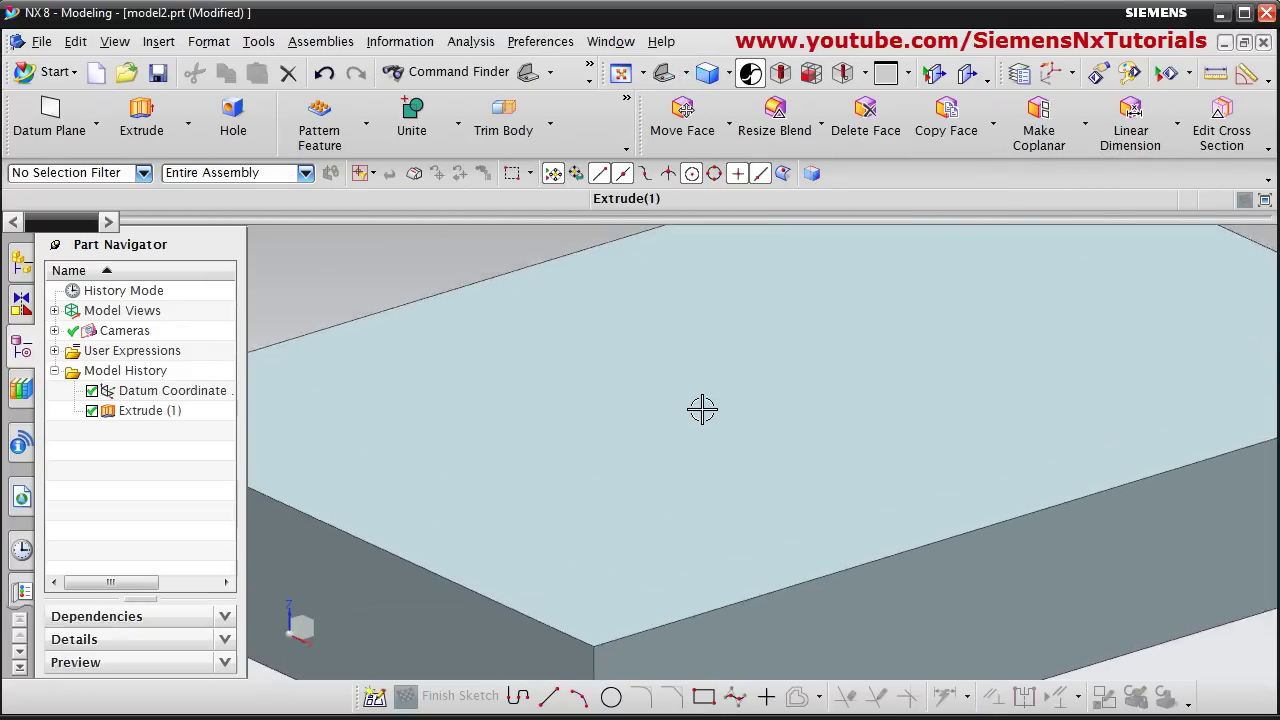
scroll(700, 406, down, 5)
click(655, 418)
key(Escape)
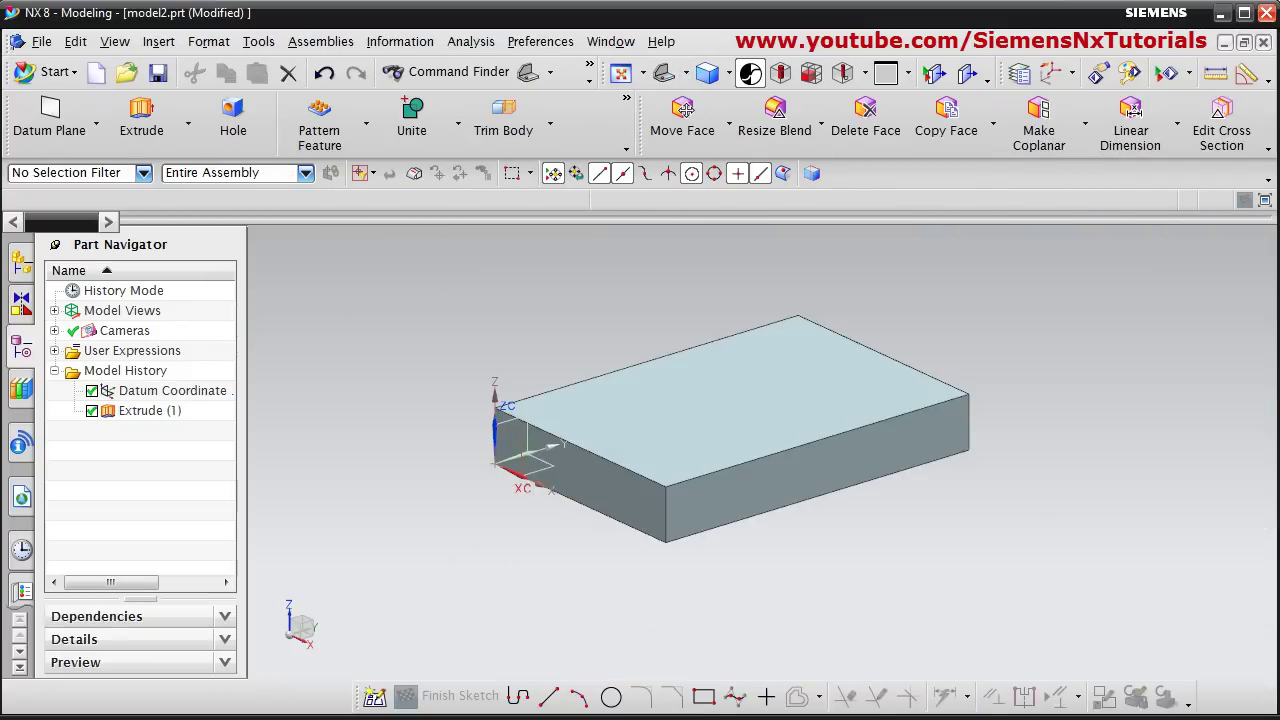
key(alt+Tab)
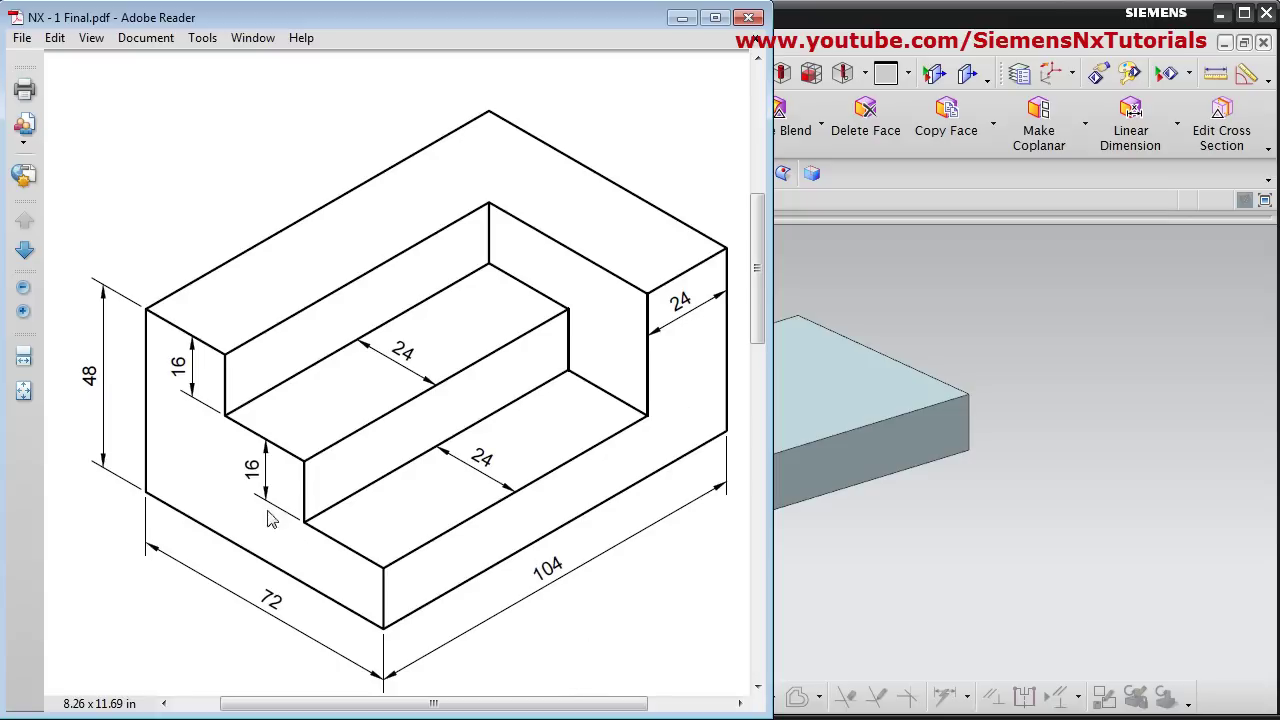
click(682, 19)
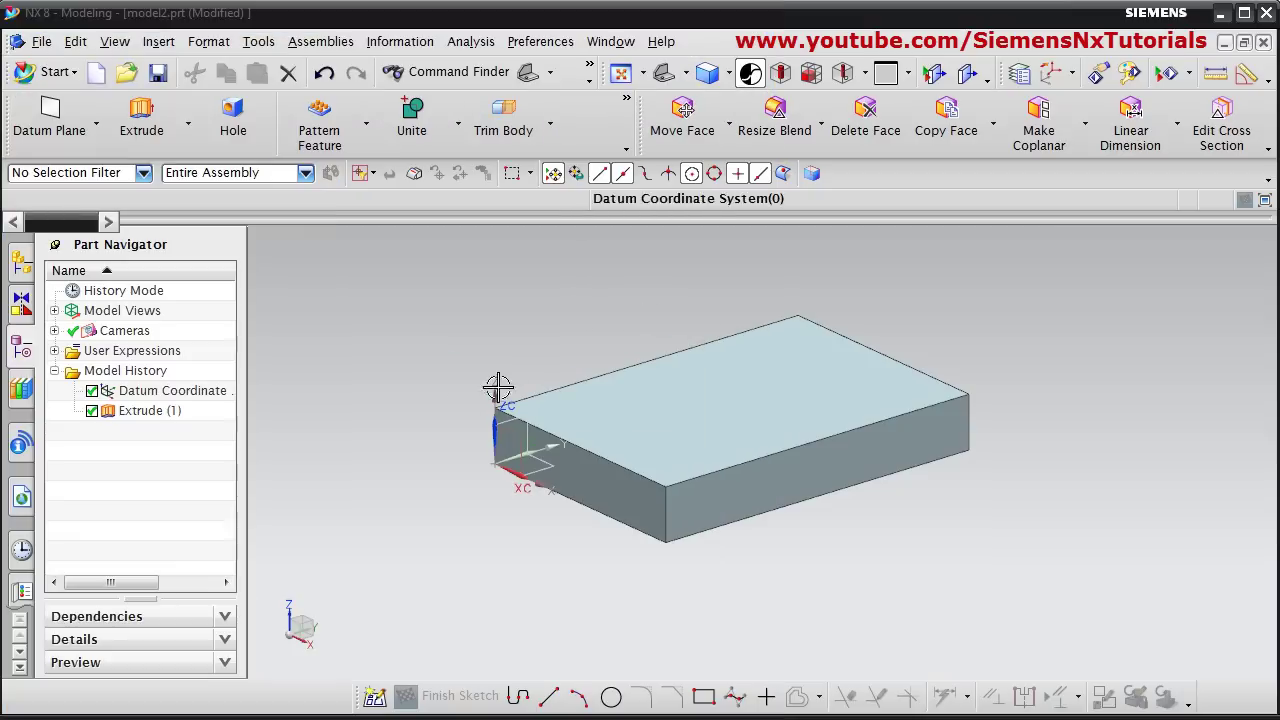
click(141, 117)
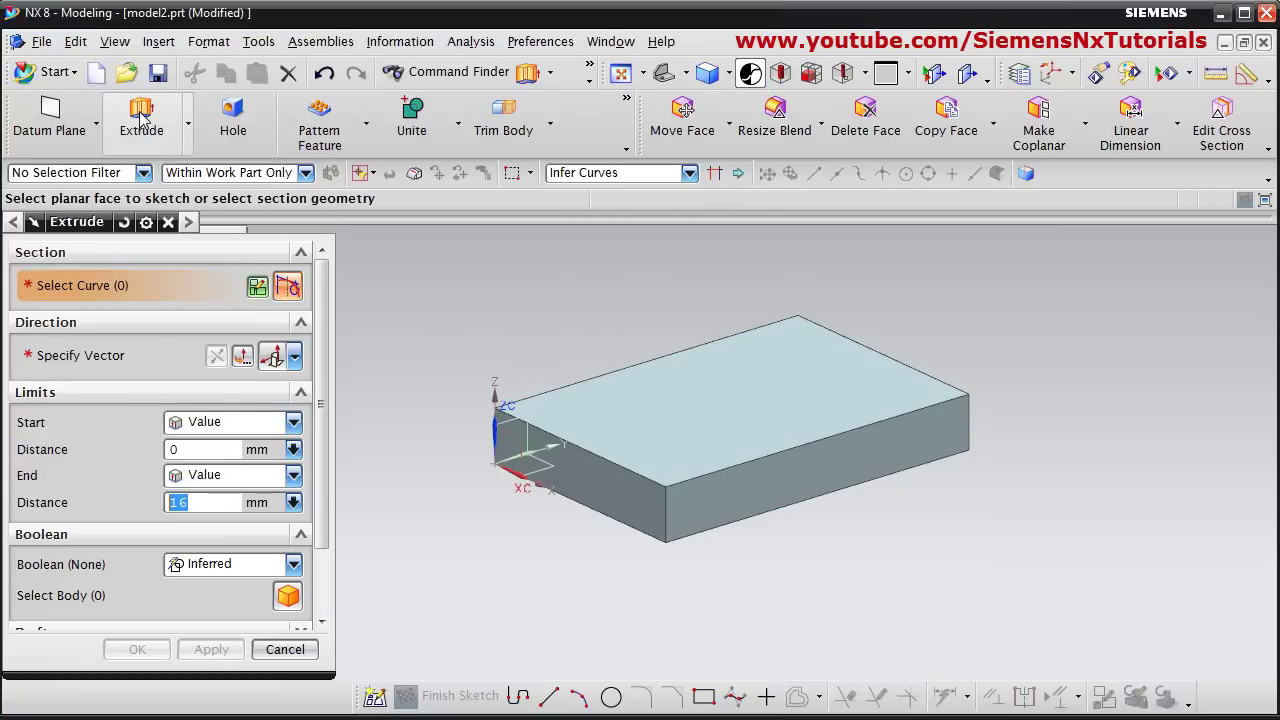
click(257, 287)
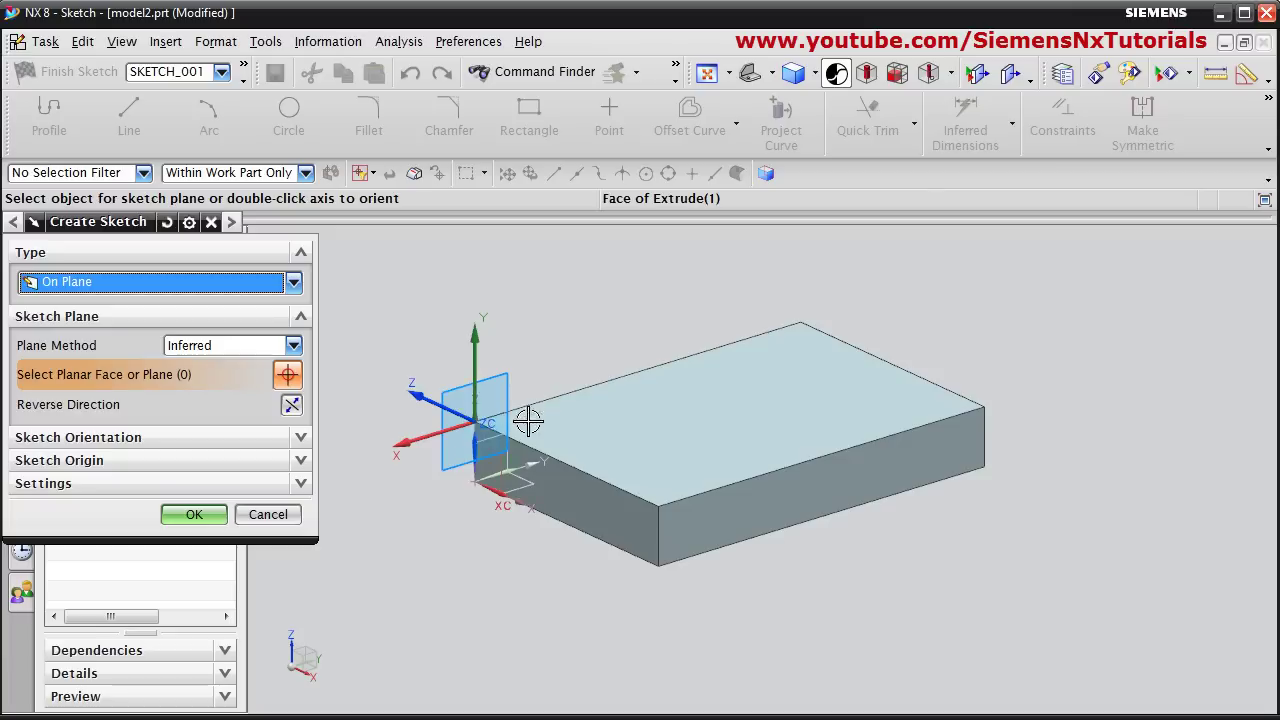
click(537, 423)
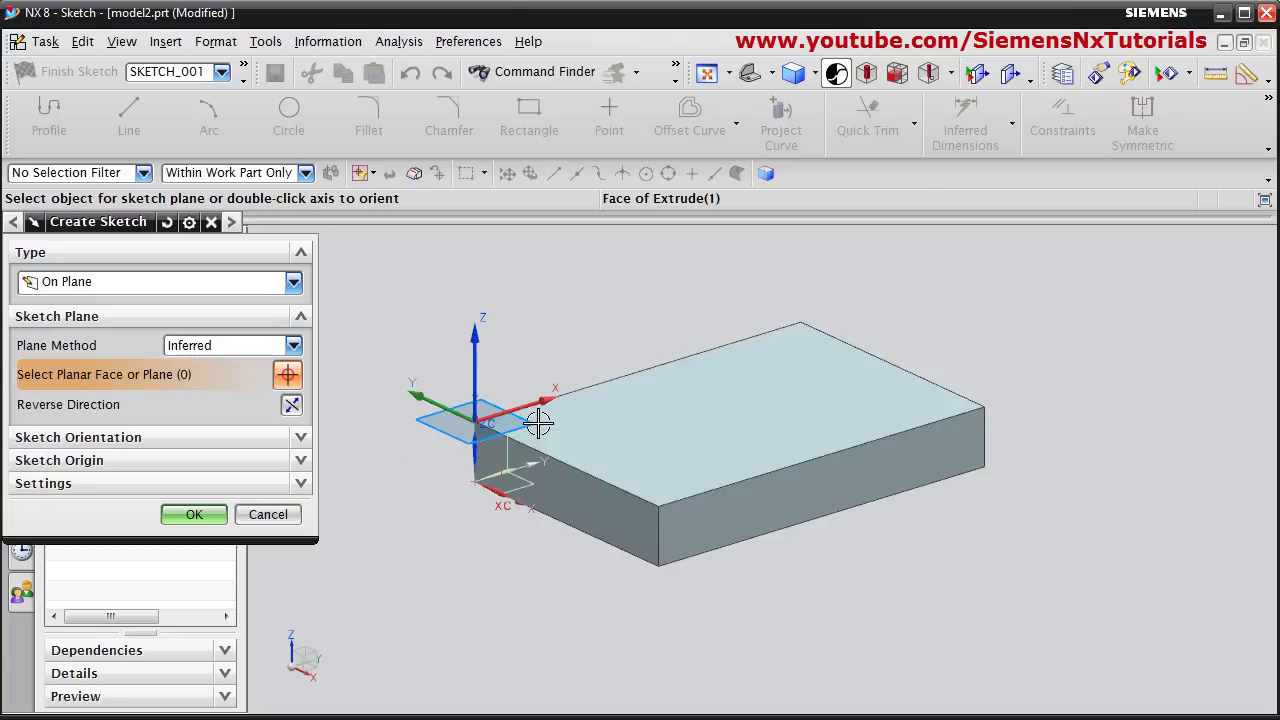
click(203, 515)
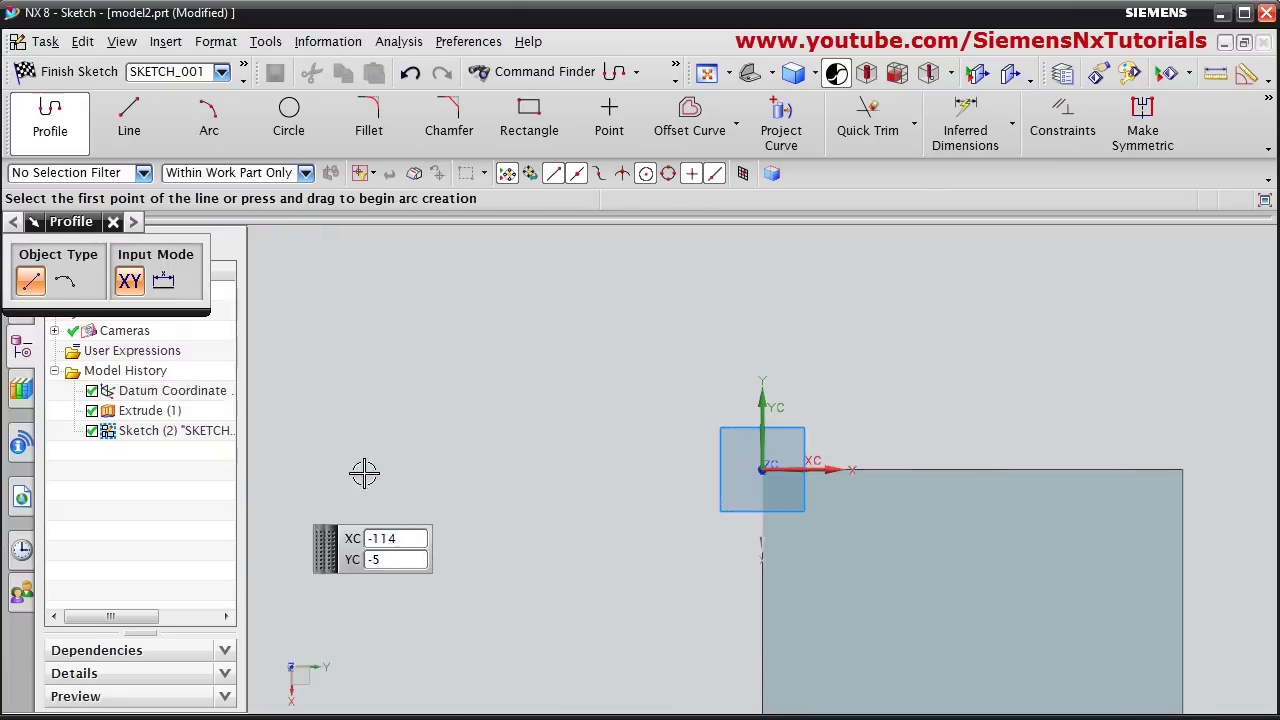
- Draw a rectangle from the sketch origin at the base's corner, 80 mm wide and 48 mm high
click(529, 120)
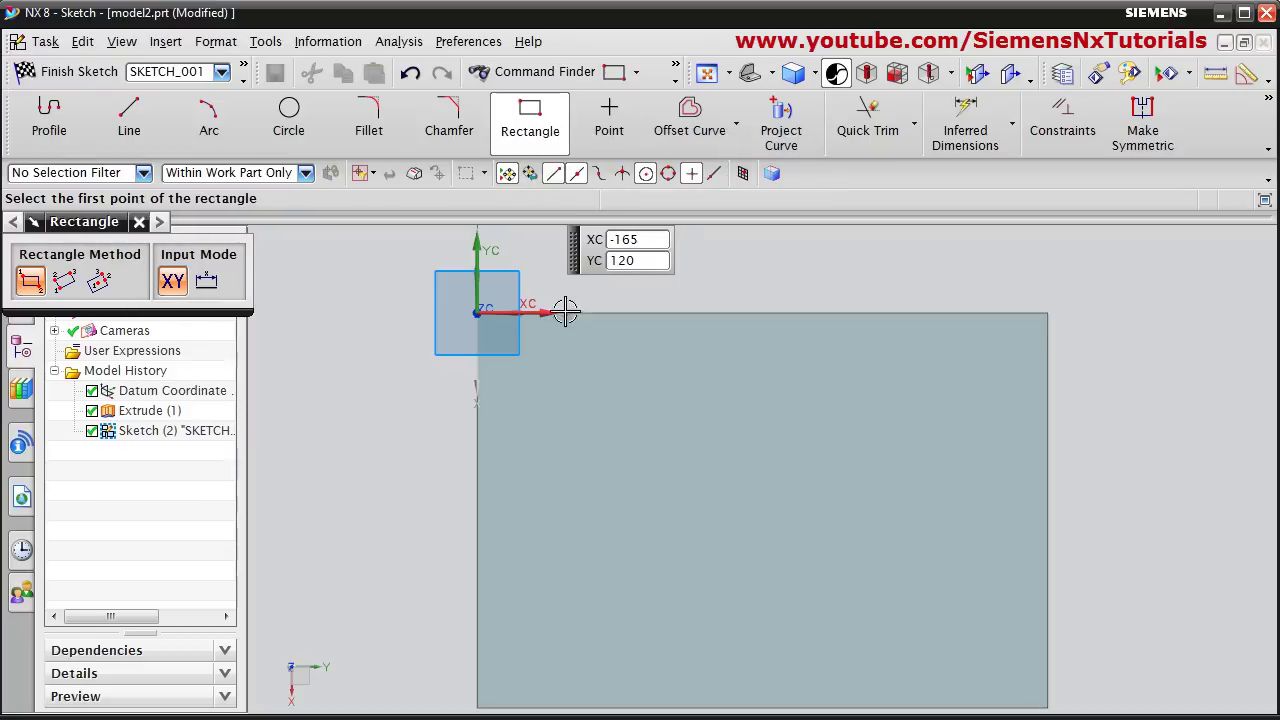
click(477, 313)
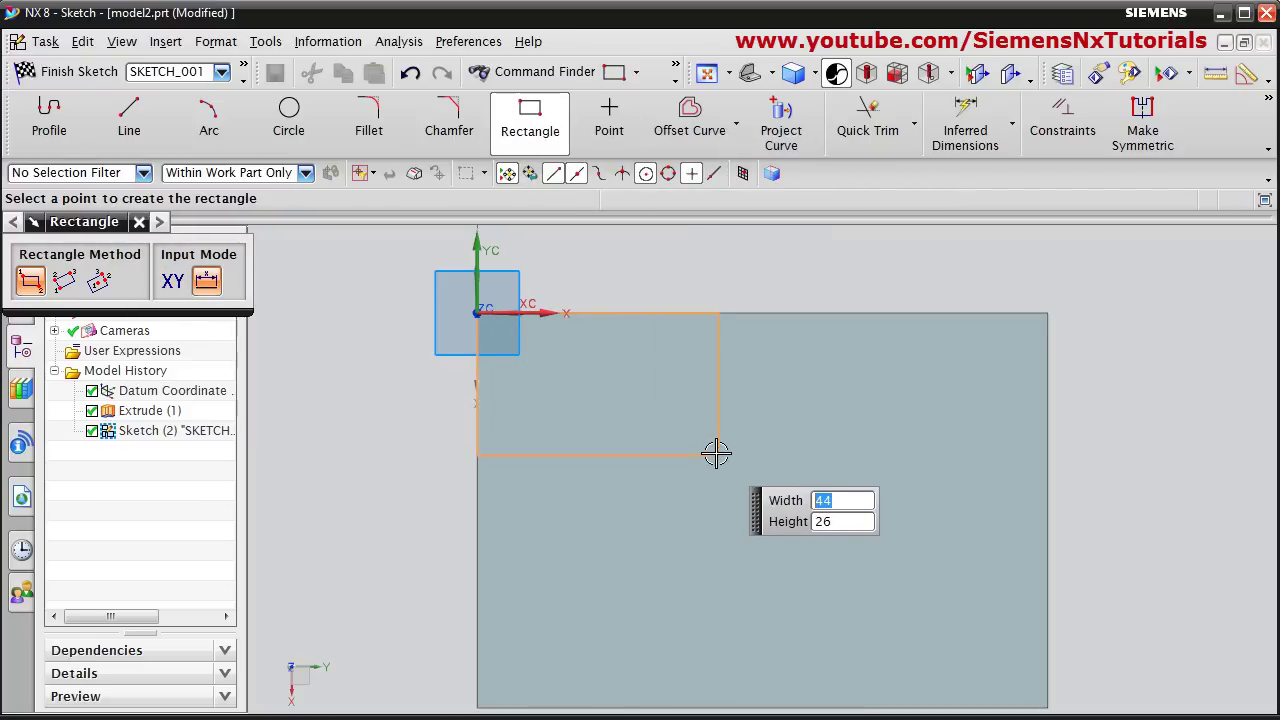
text(80)
key(Tab)
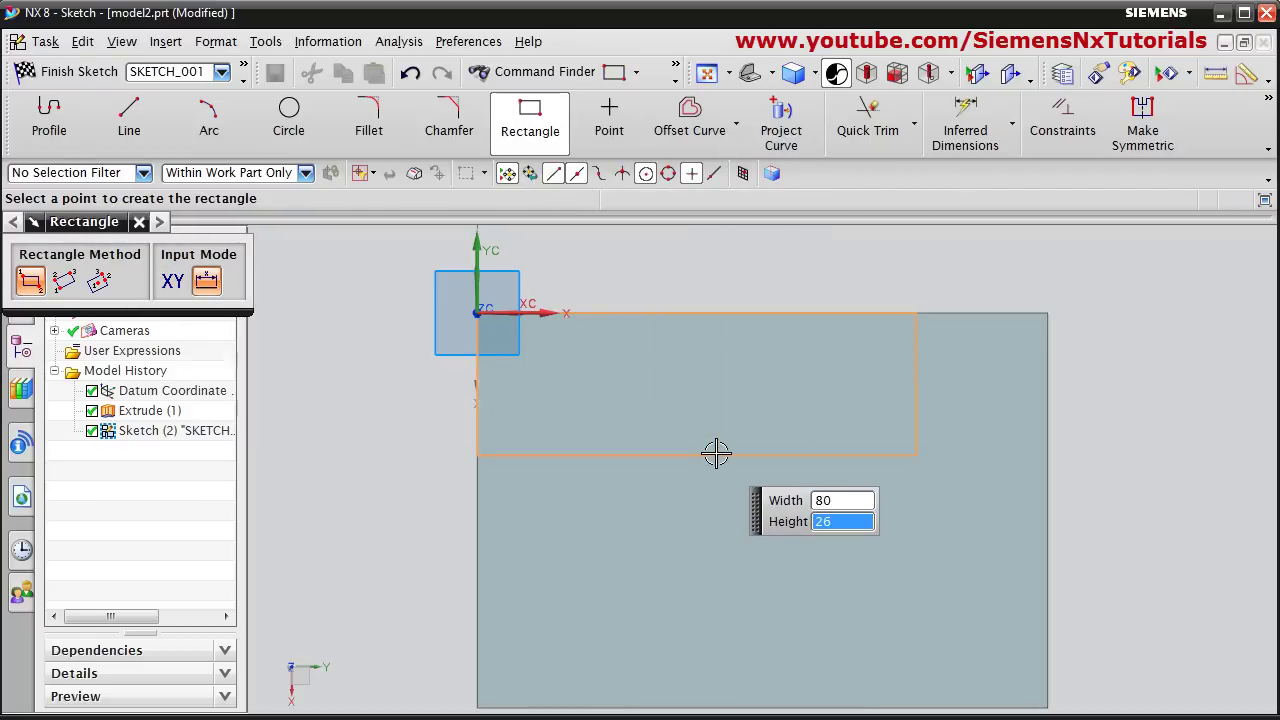
text(48)
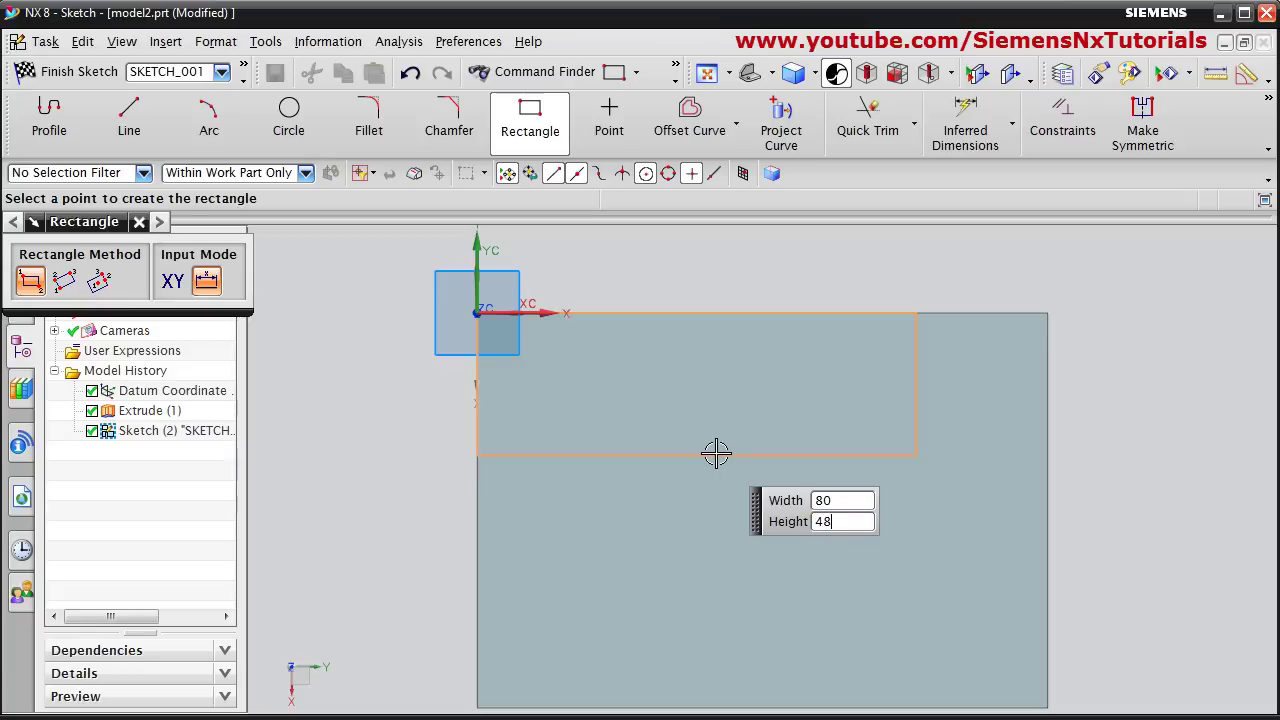
key(Tab)
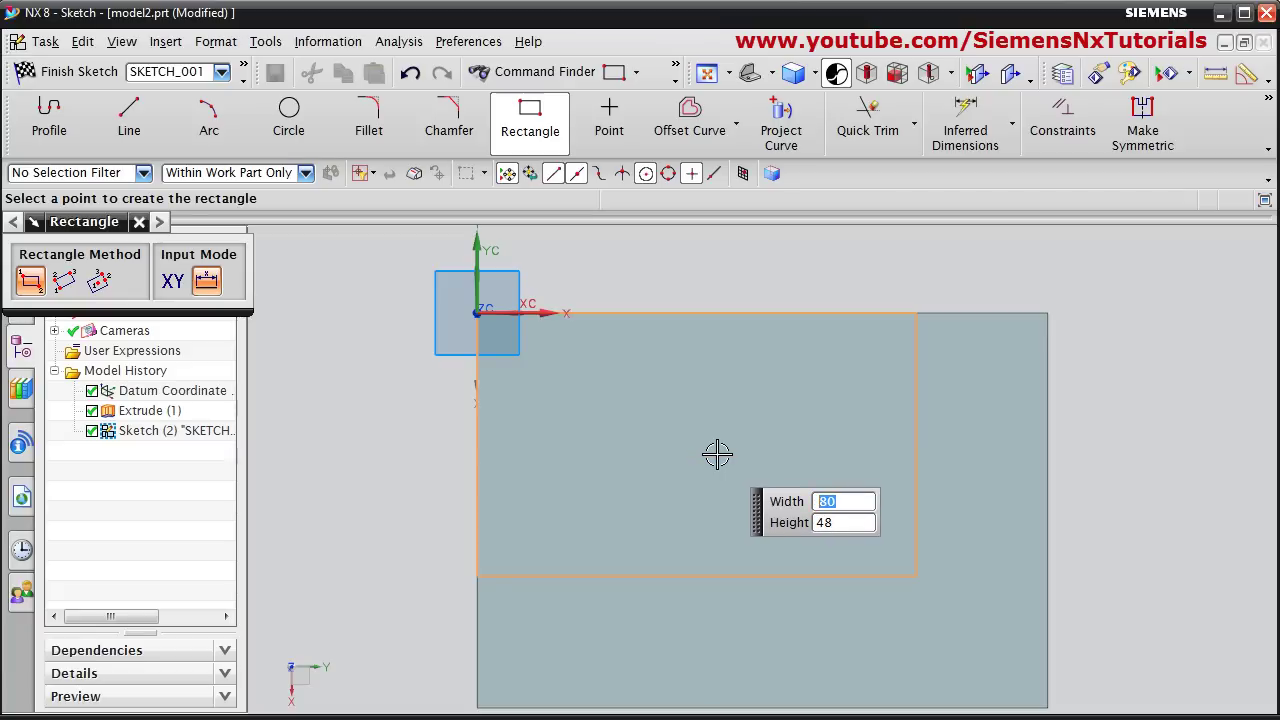
key(Return)
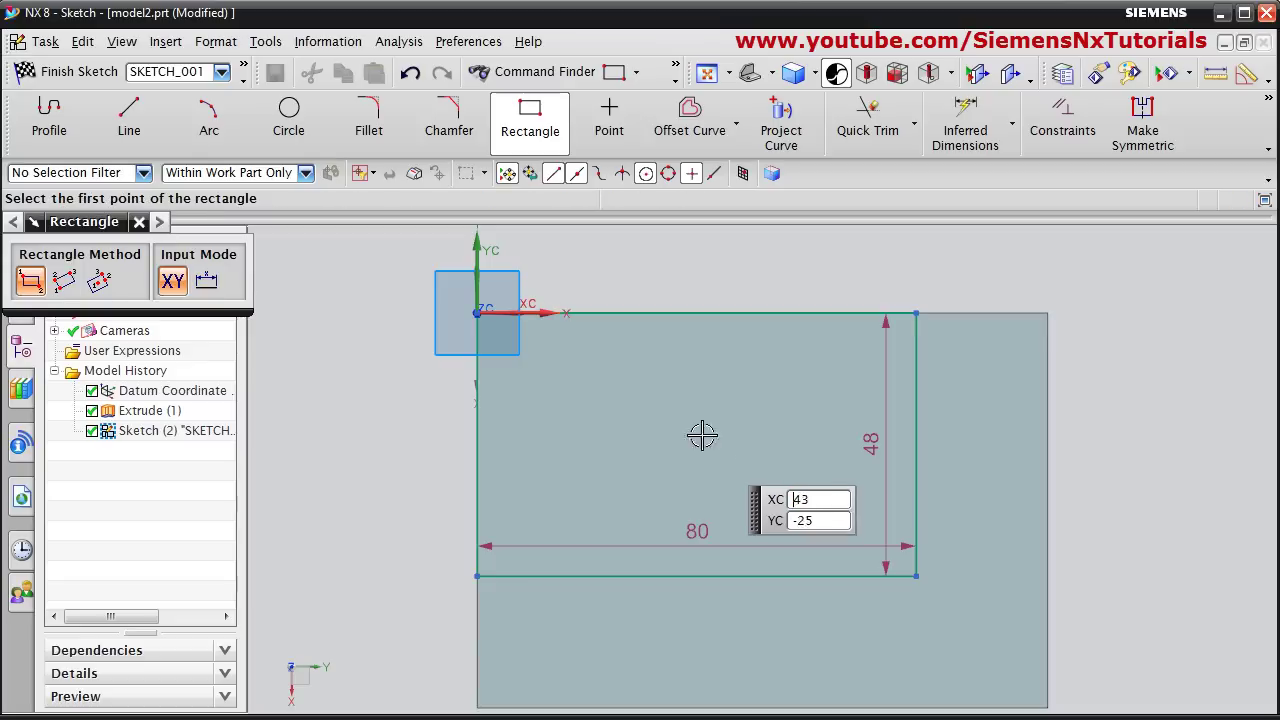
- Finish the sketch and extrude the rectangle 16 mm upward, with the inferred Boolean uniting it with the base
click(79, 74)
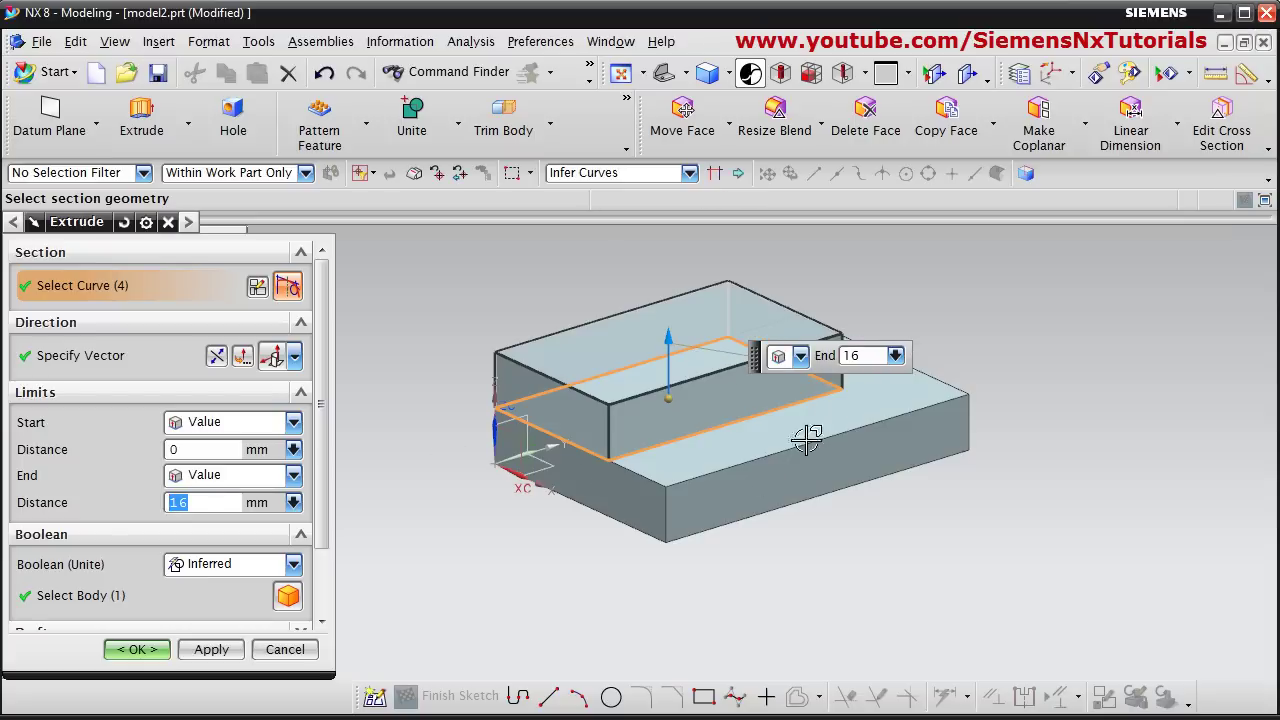
click(137, 650)
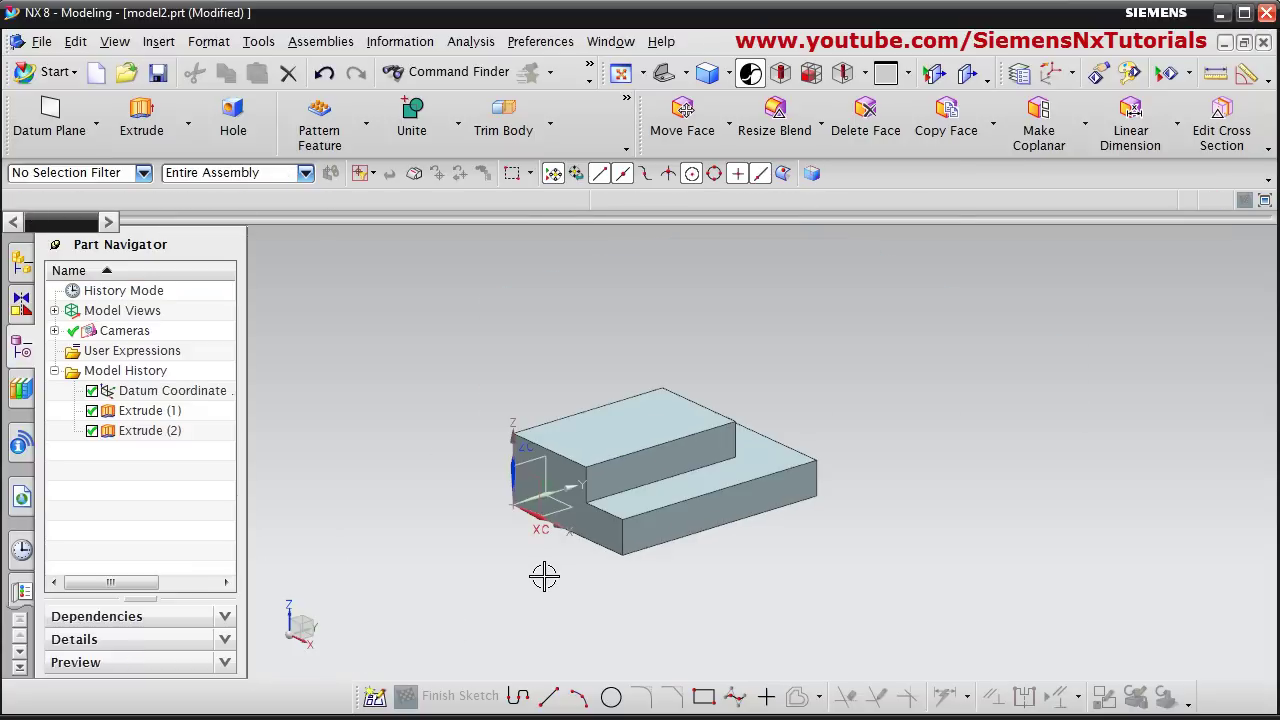
middle_drag(803, 557, 630, 548)
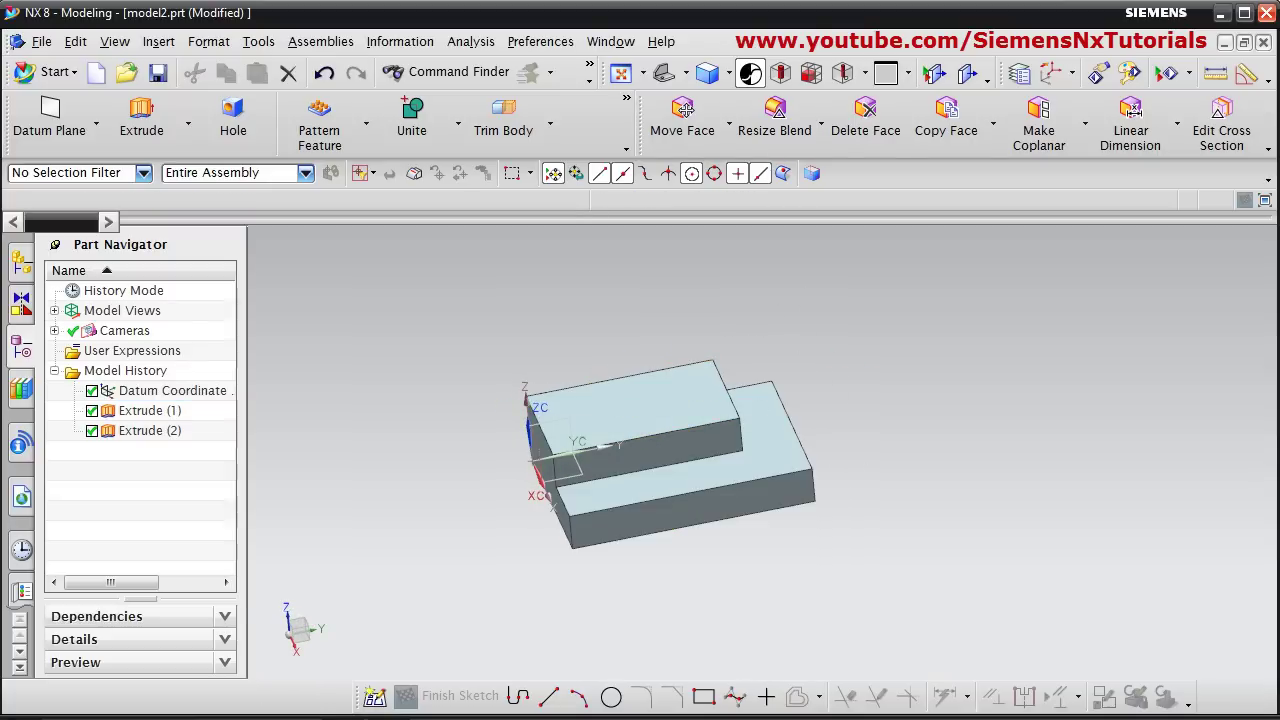
- Check the remaining steps in the PDF drawing, and in NX start an Extrude with its section sketch on the base's exposed top face
key(alt+Tab)
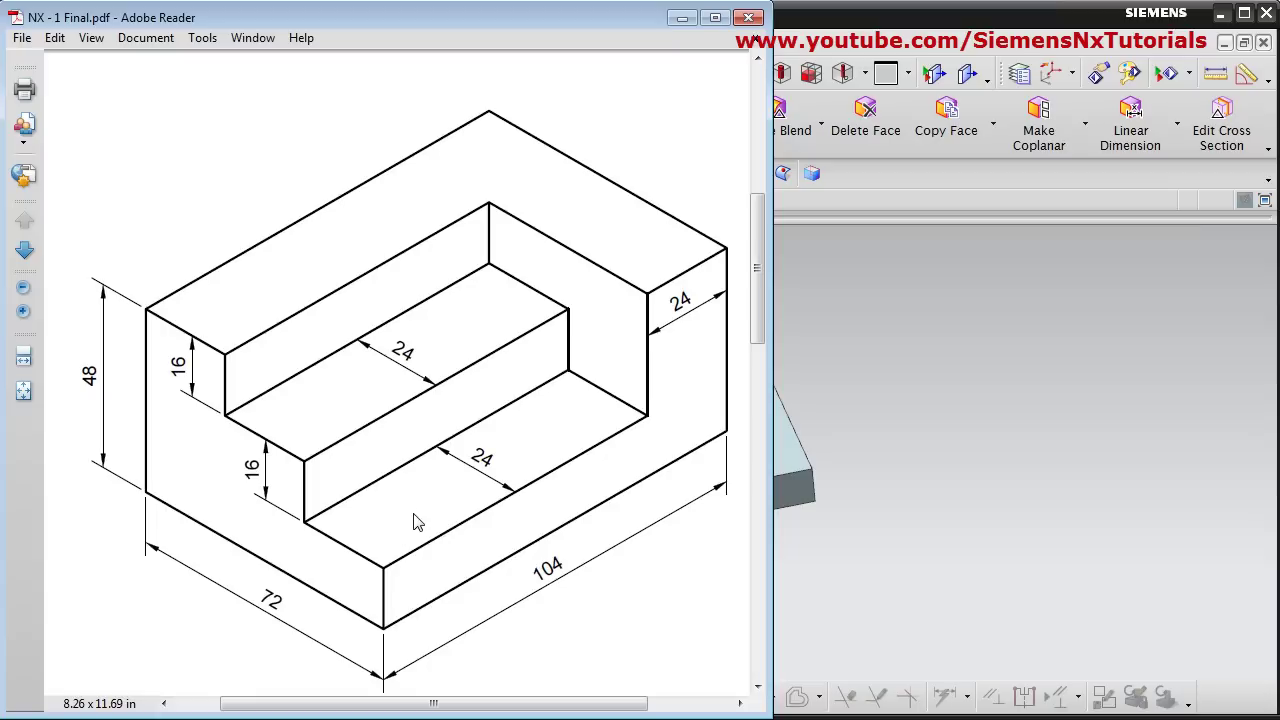
click(681, 18)
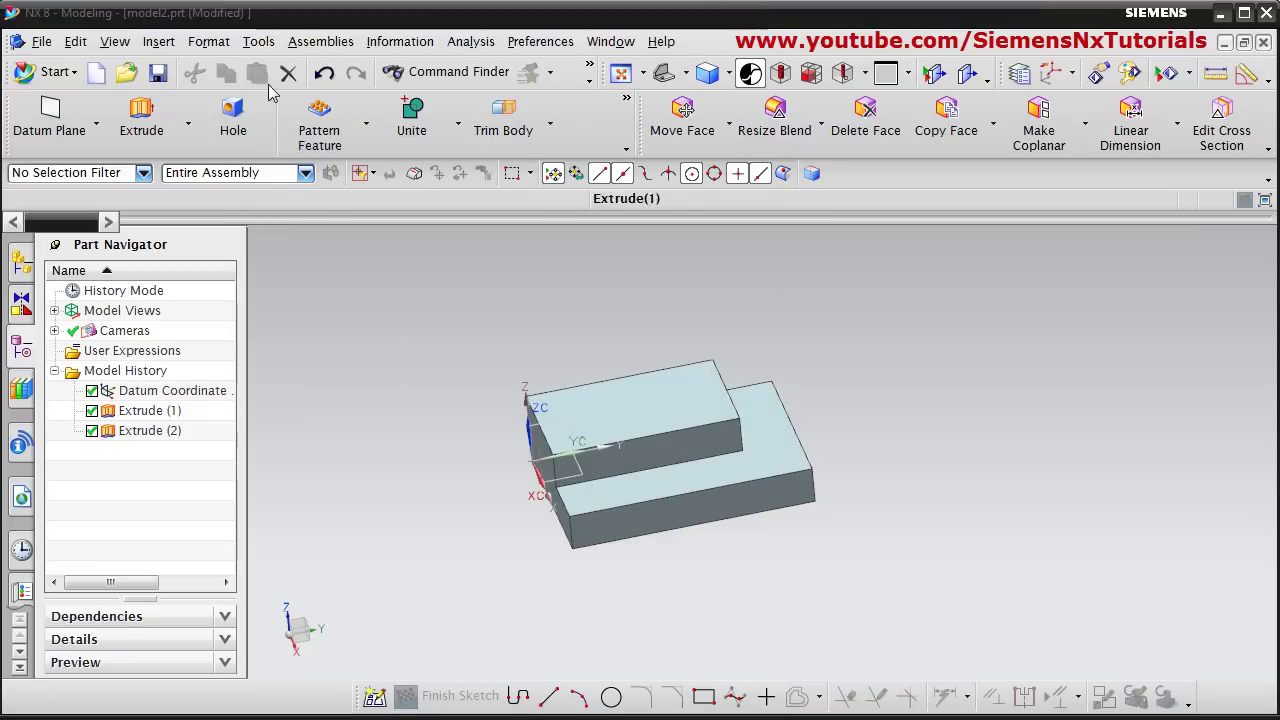
click(150, 117)
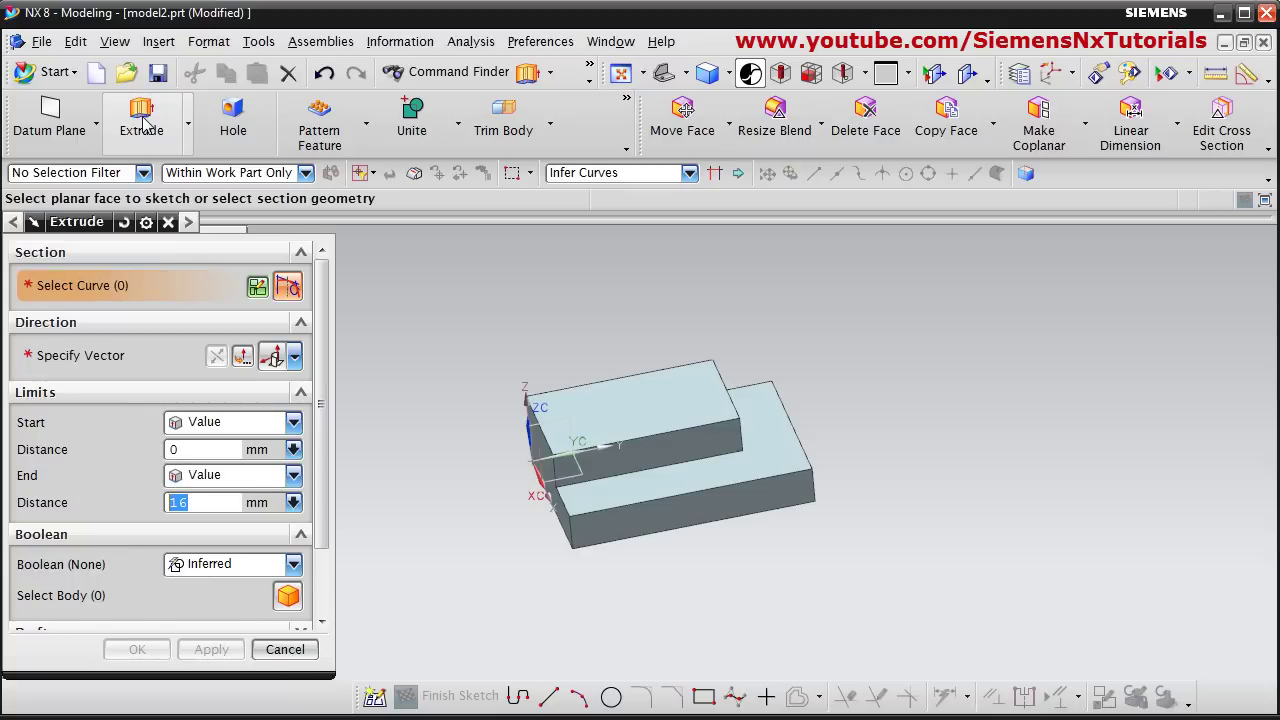
click(259, 288)
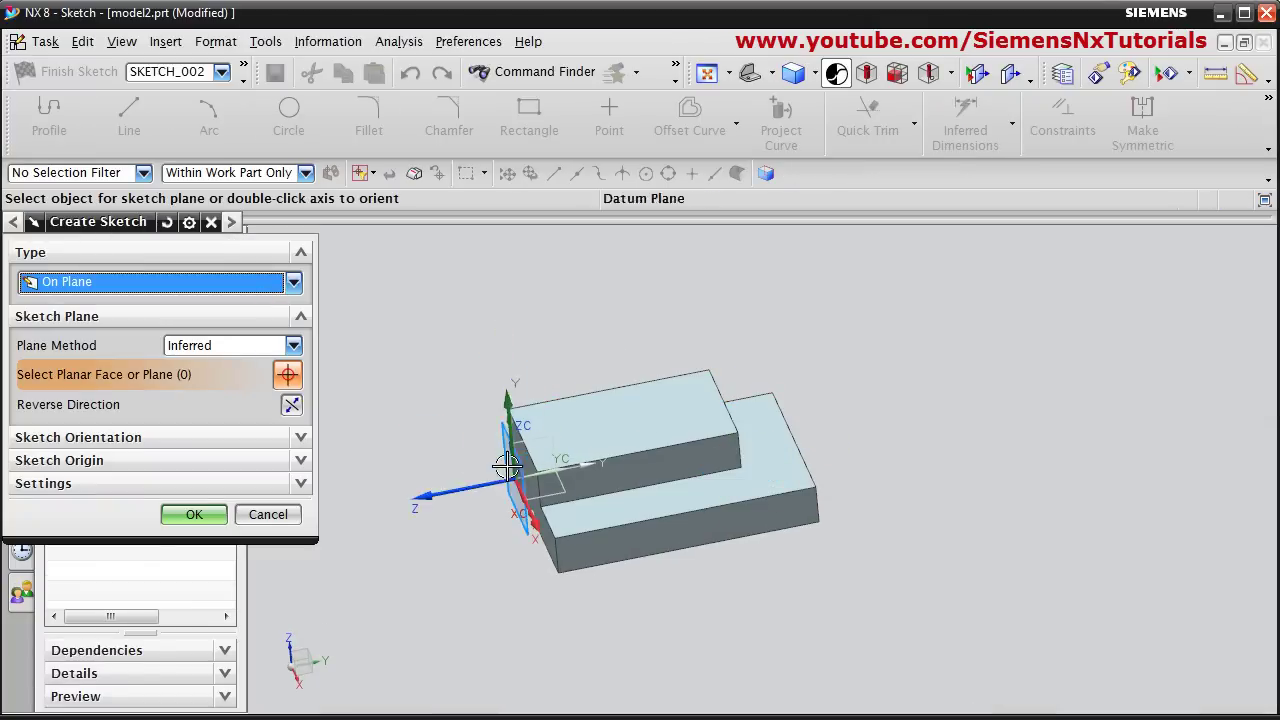
key(Home)
scroll(545, 485, up, 2)
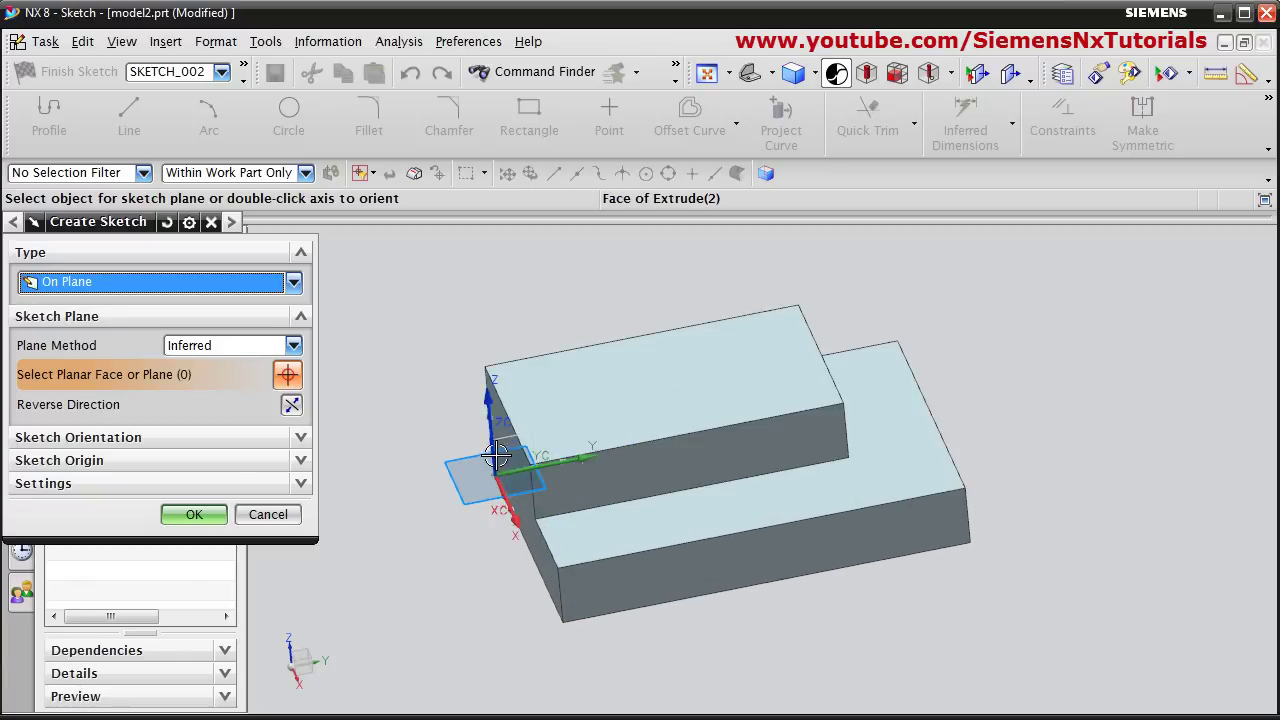
click(933, 477)
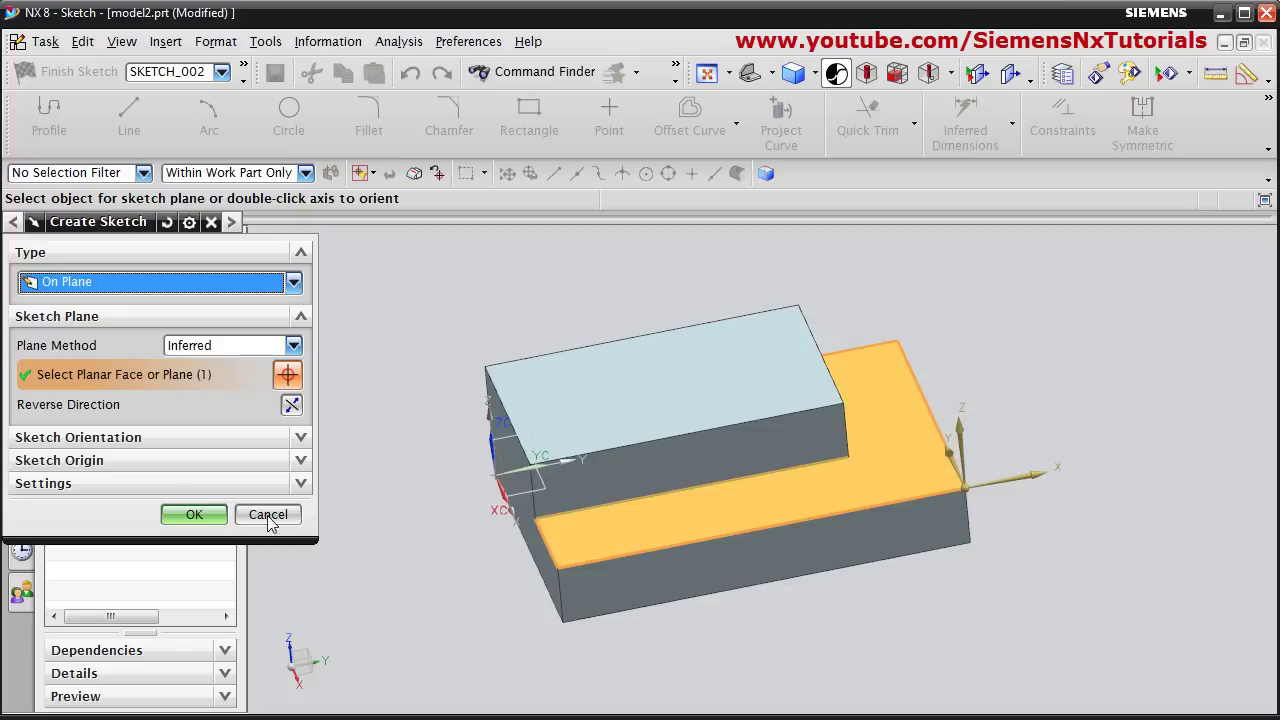
click(194, 516)
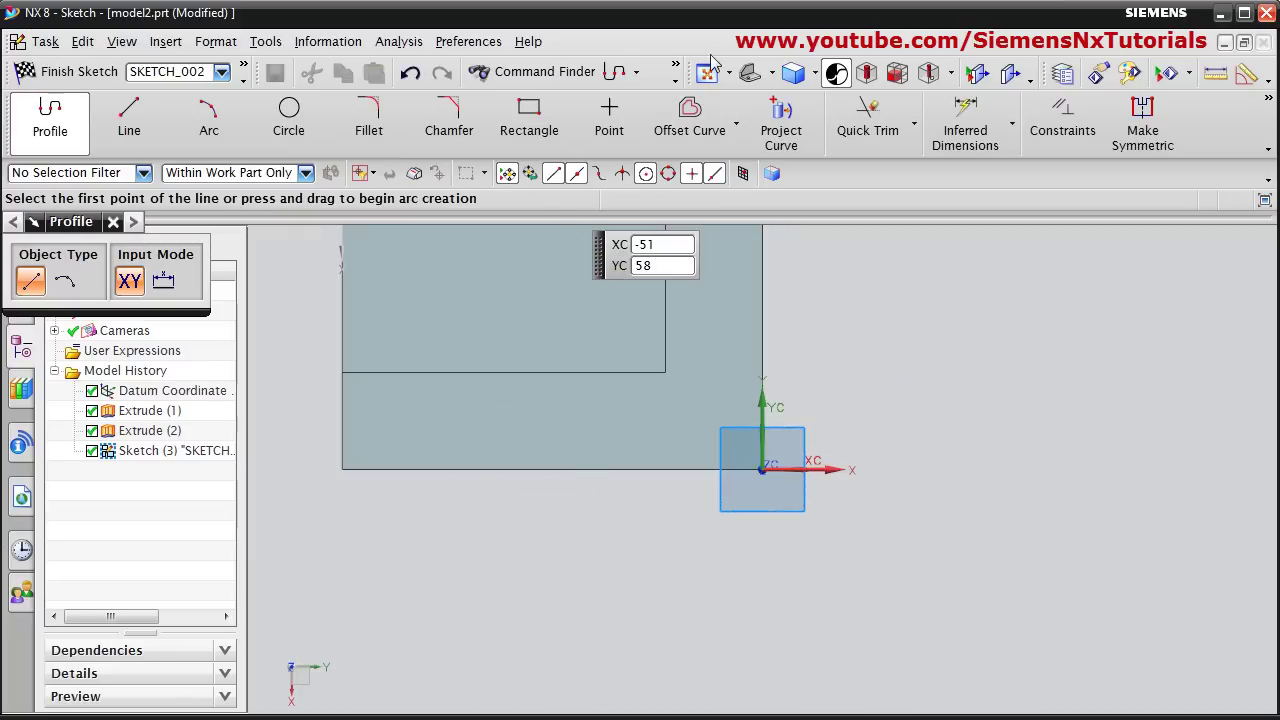
- Start a profile at the sketch origin, trace the base's two outer edges around the raised step, and turn down 24 mm along the third edge
scroll(600, 230, up, 2)
scroll(671, 231, up, 1)
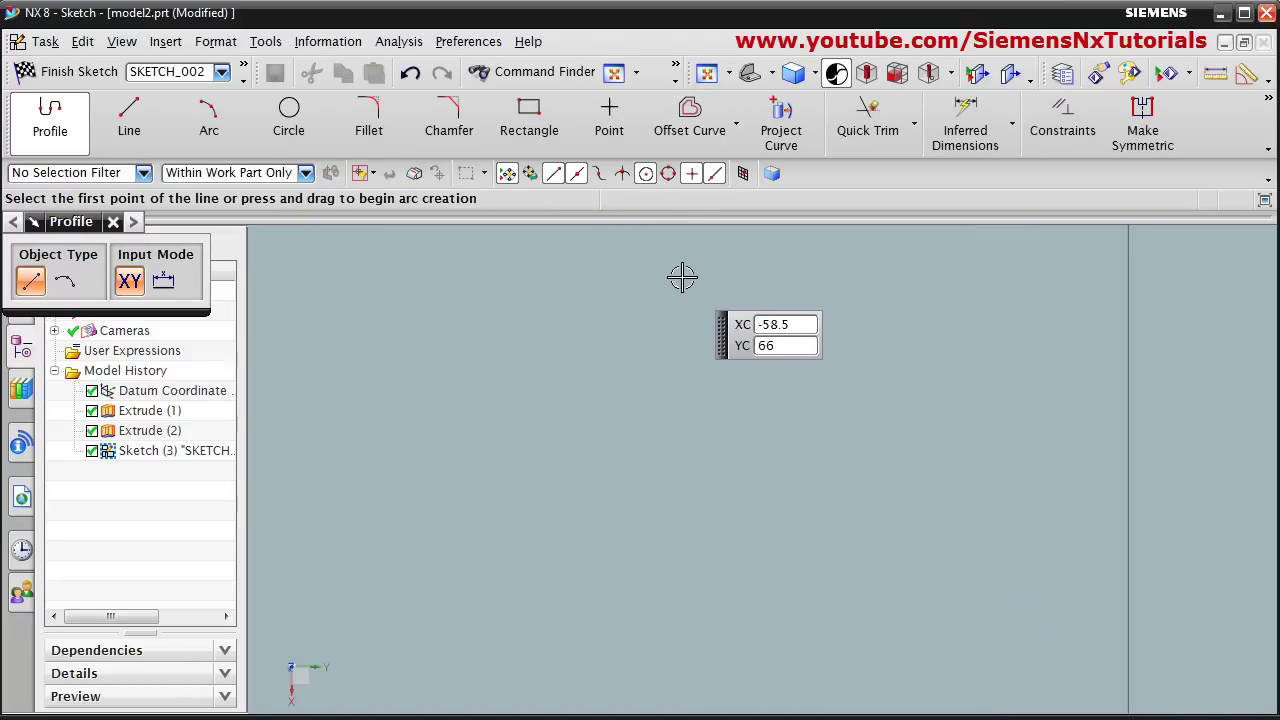
scroll(680, 277, down, 2)
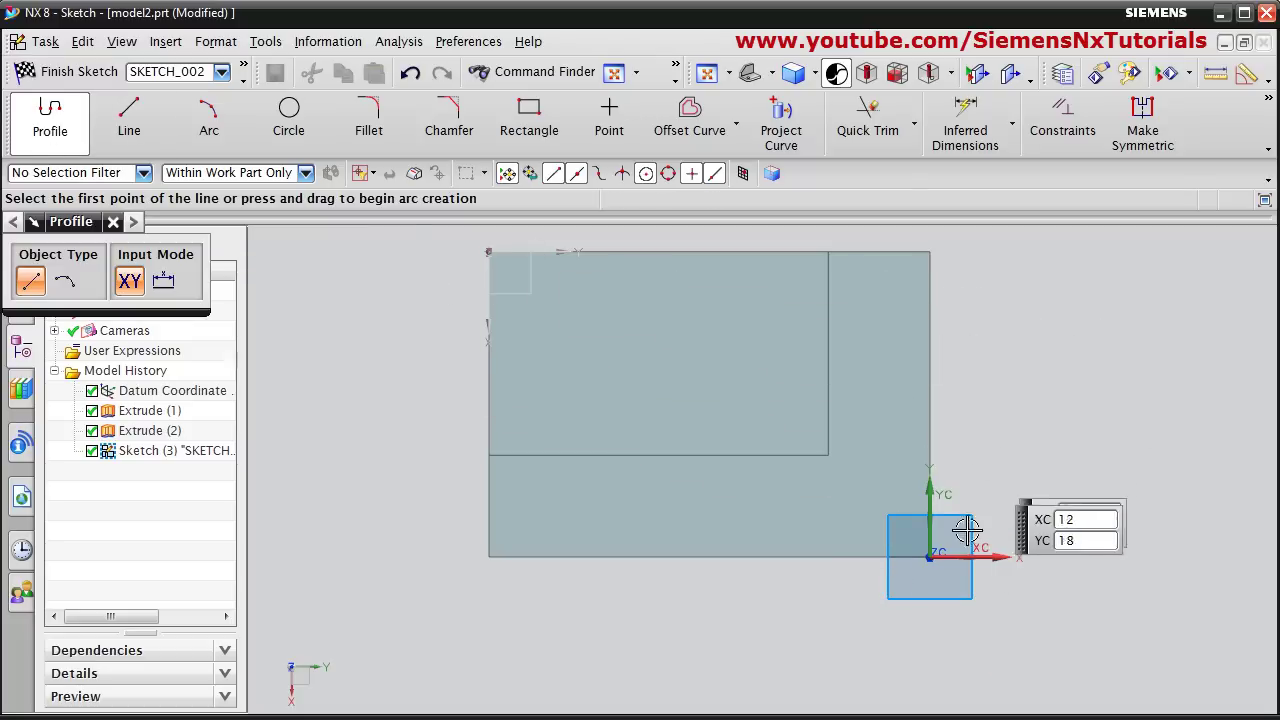
click(929, 556)
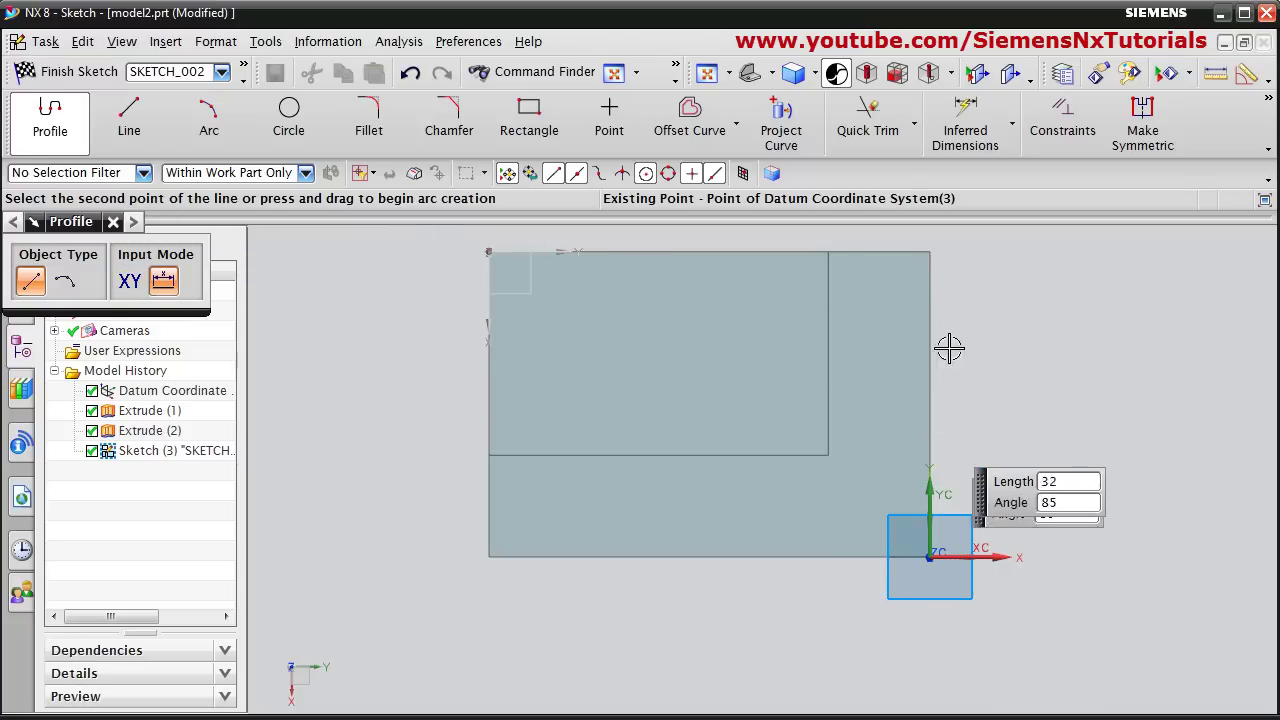
click(929, 251)
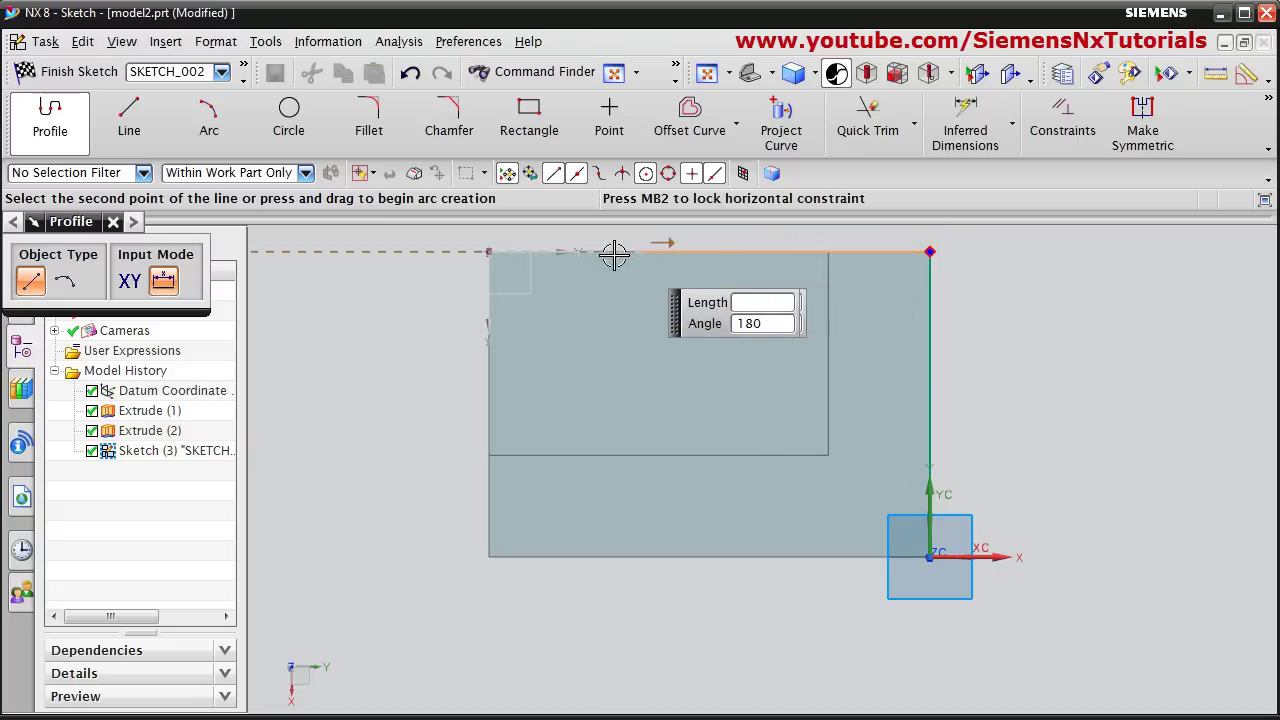
click(488, 251)
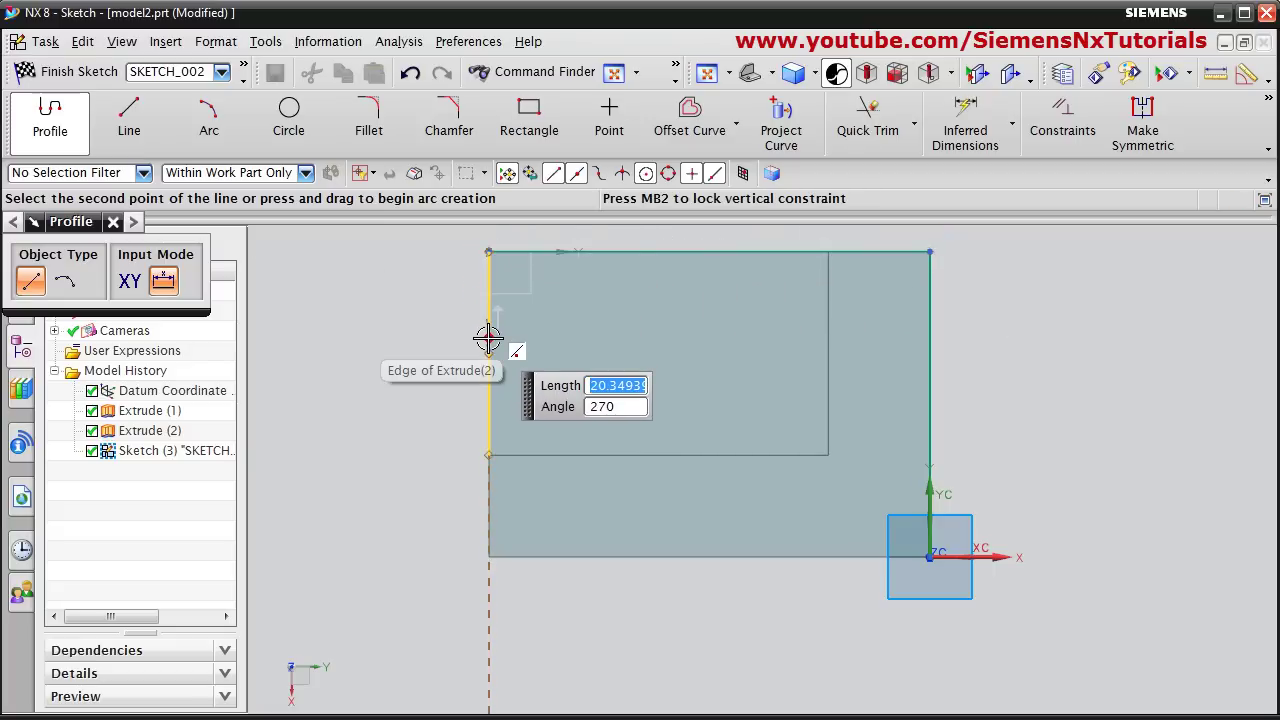
text(24)
key(Tab)
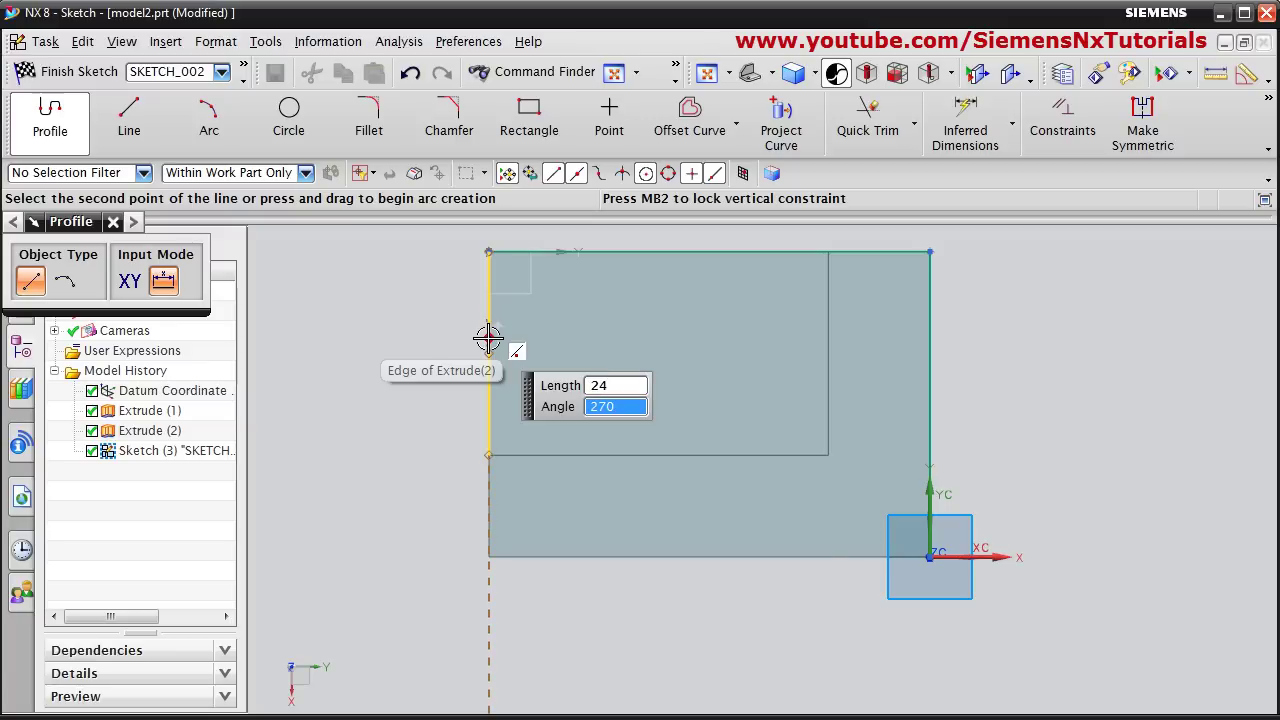
key(Return)
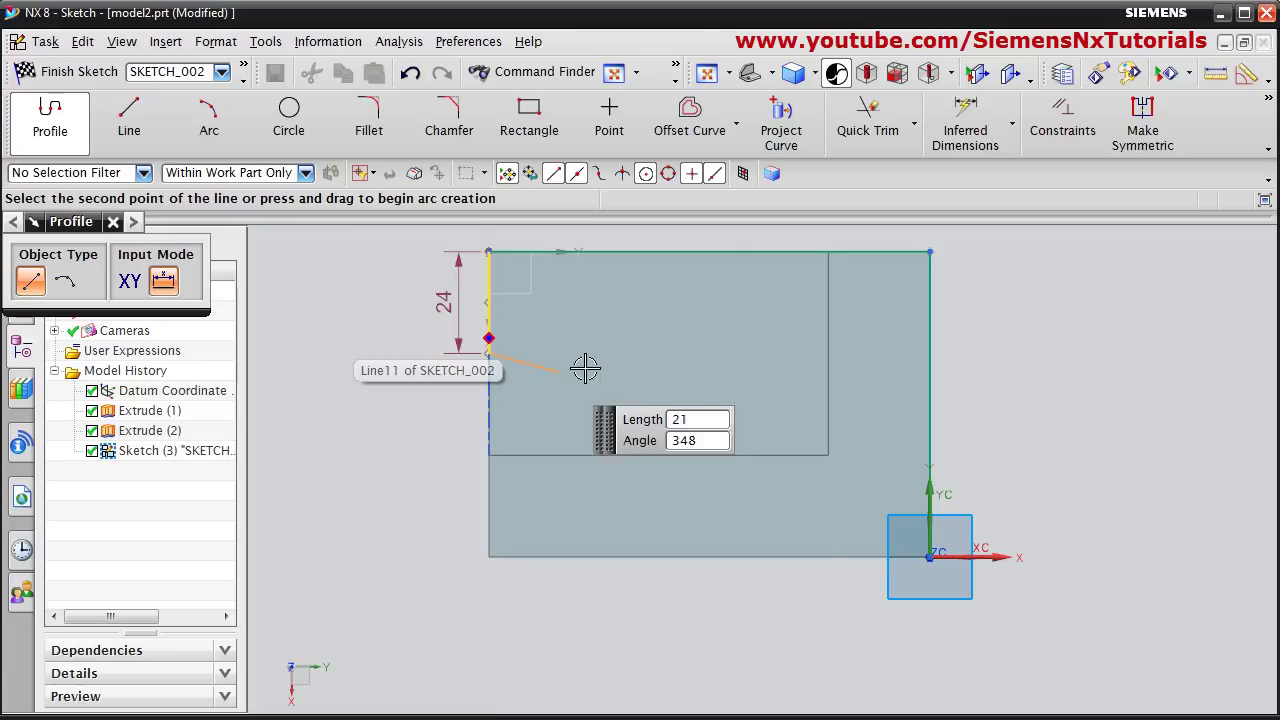
- Continue the profile with an 80 mm horizontal line and a vertical line to the base's edge, and close it at the sketch origin
middle_click(757, 353)
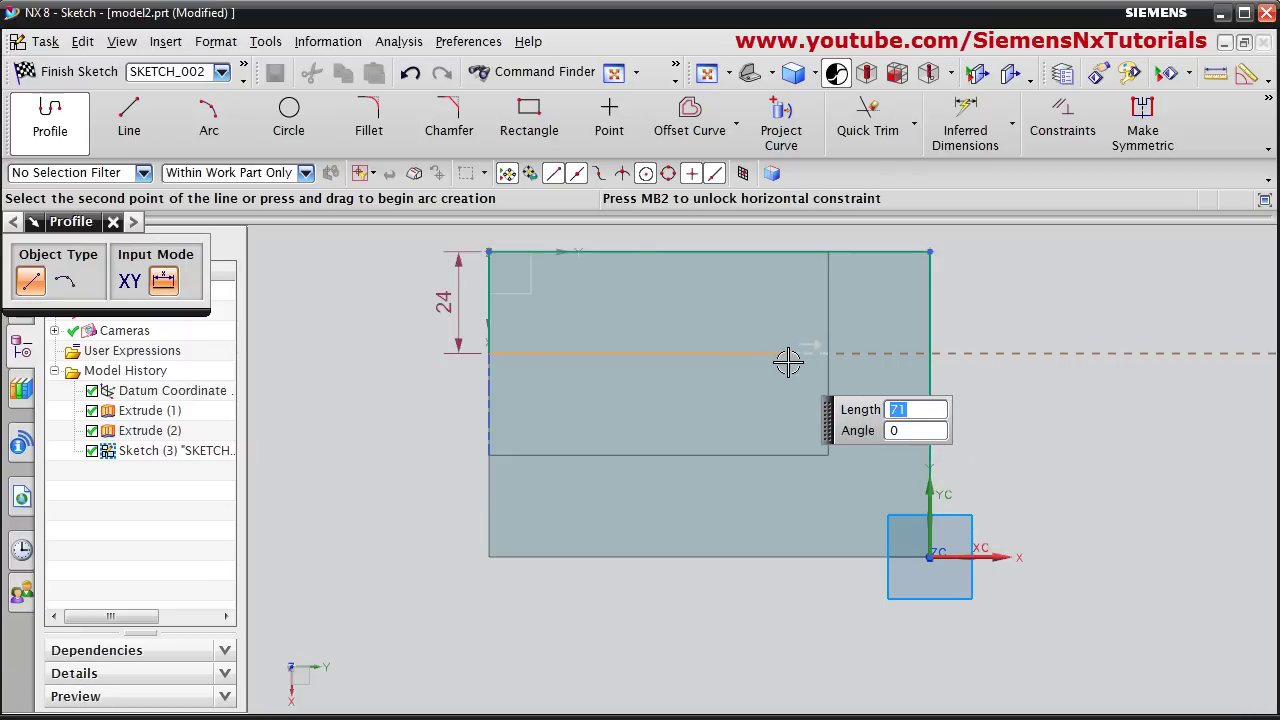
key(Return)
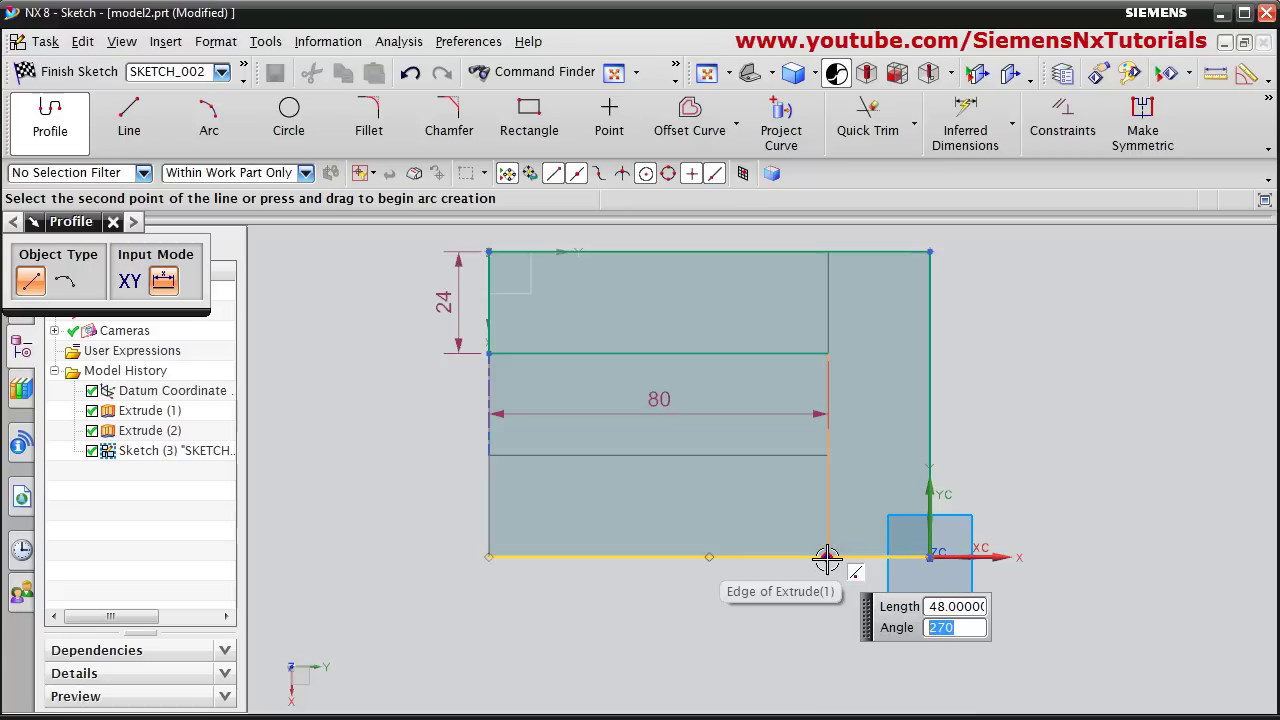
click(828, 558)
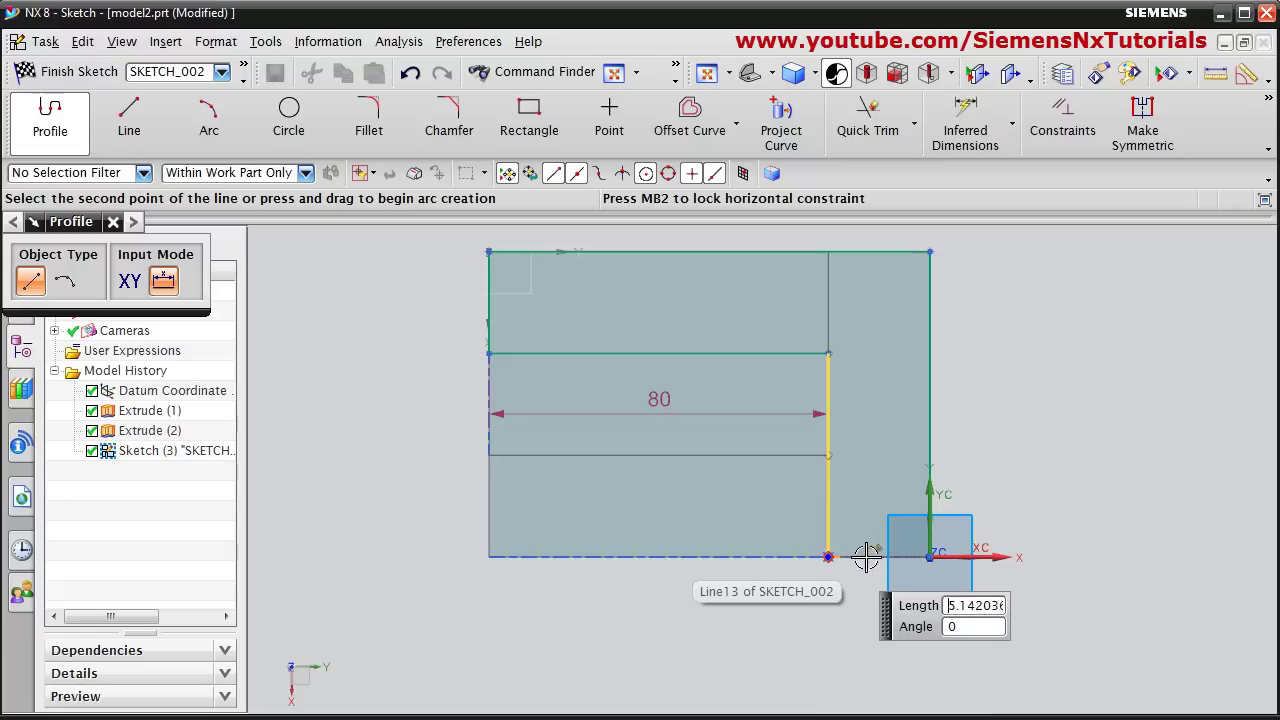
click(930, 557)
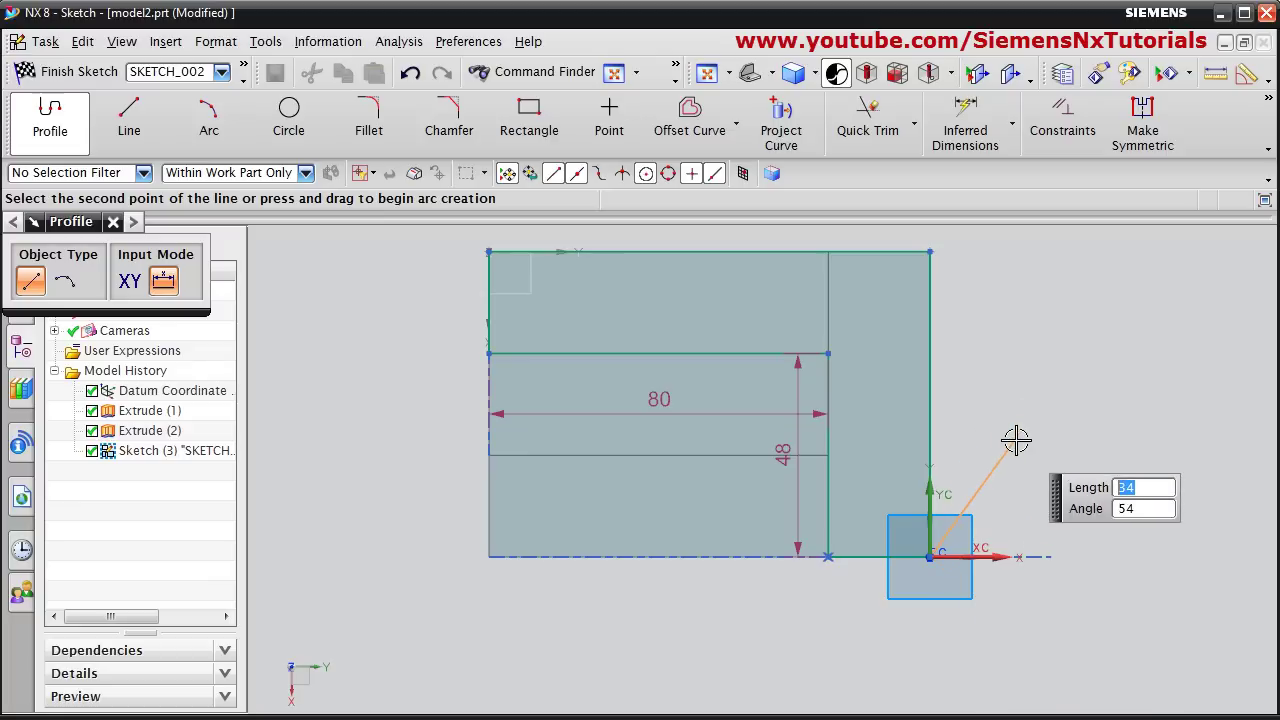
key(Escape)
- Finish the sketch and extrude the L-shaped profile 32 mm upward, with the Boolean set to Unite with the existing body
middle_drag(894, 594, 935, 525)
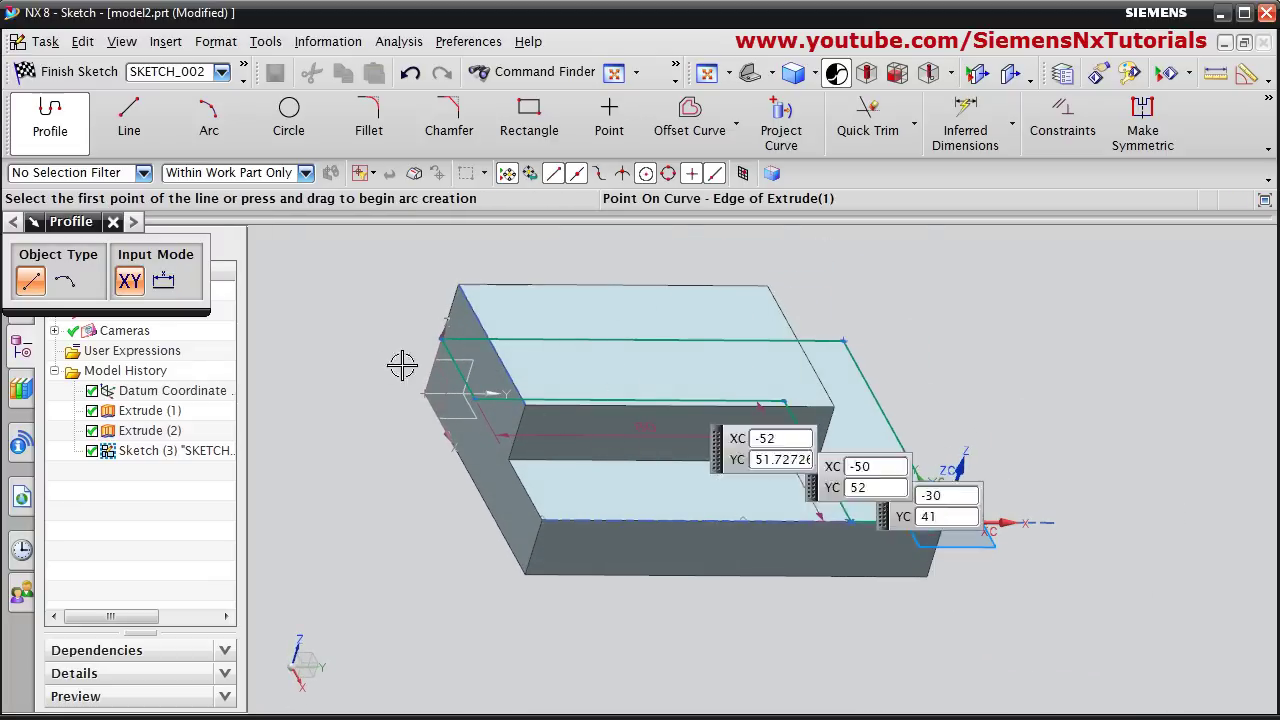
click(67, 80)
mouse_move(523, 512)
middle_down()
mouse_move(540, 465)
mouse_move(575, 480)
middle_up()
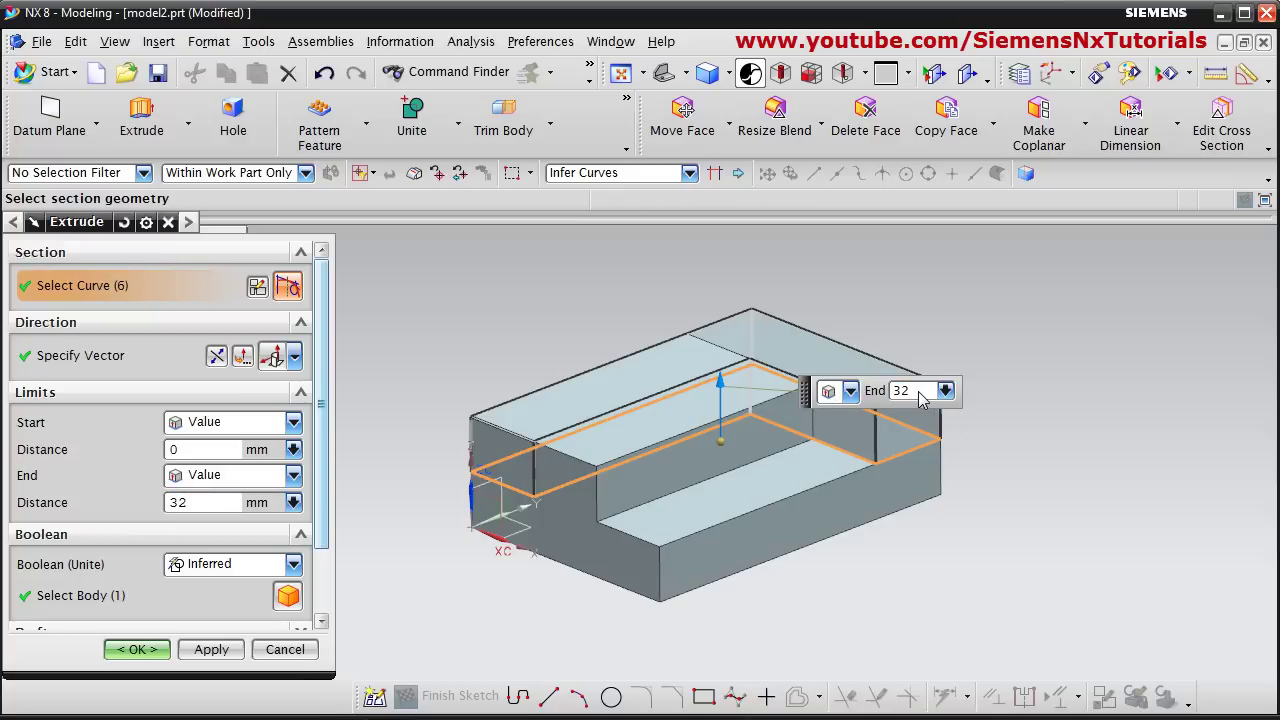
key(Return)
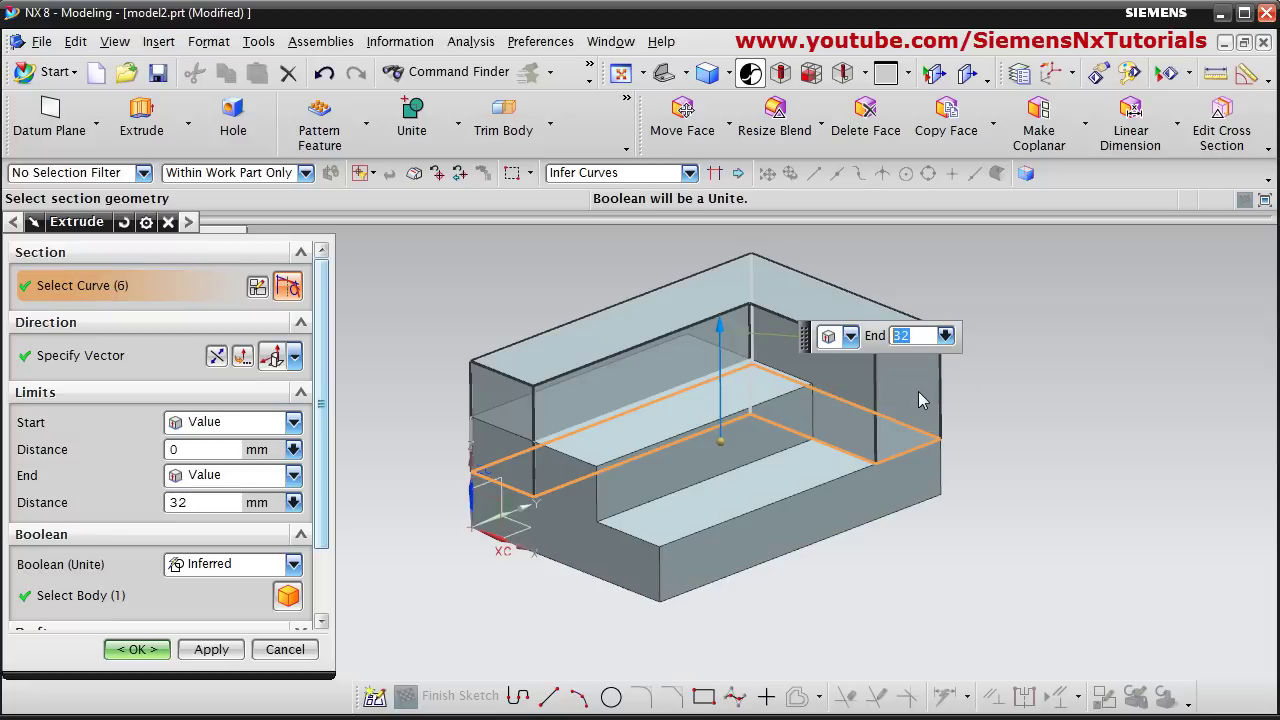
click(293, 565)
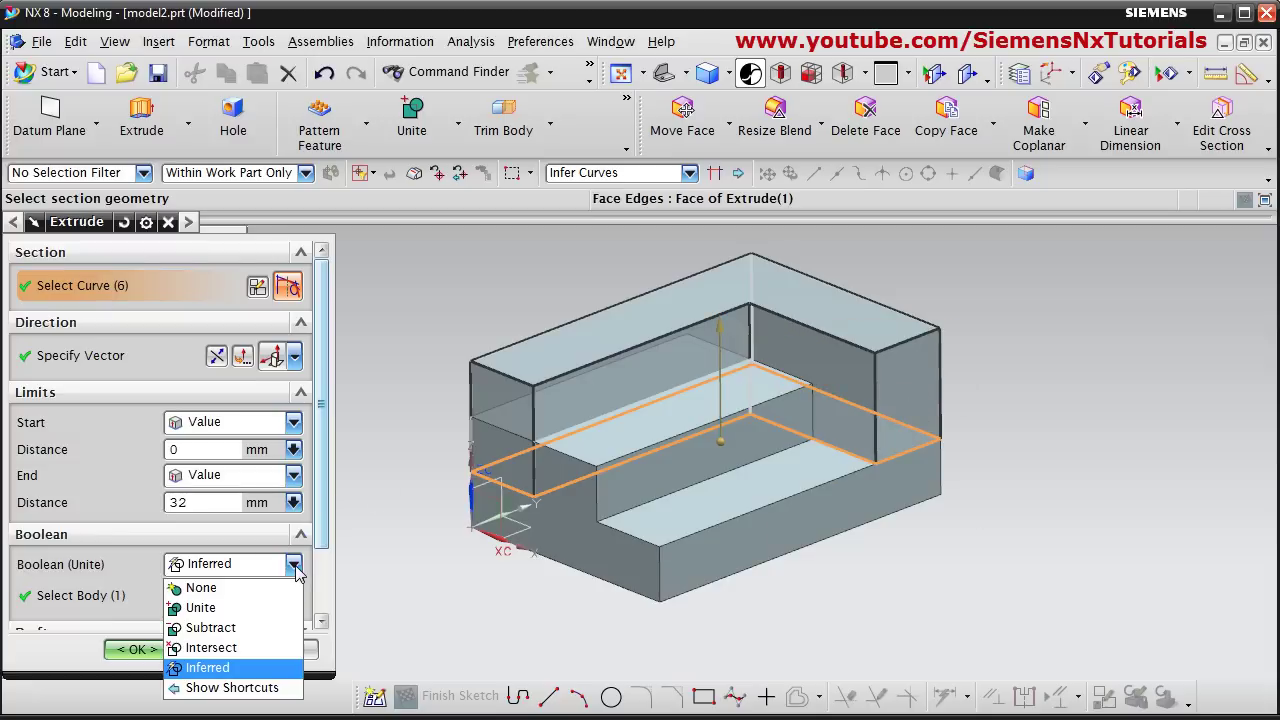
click(228, 607)
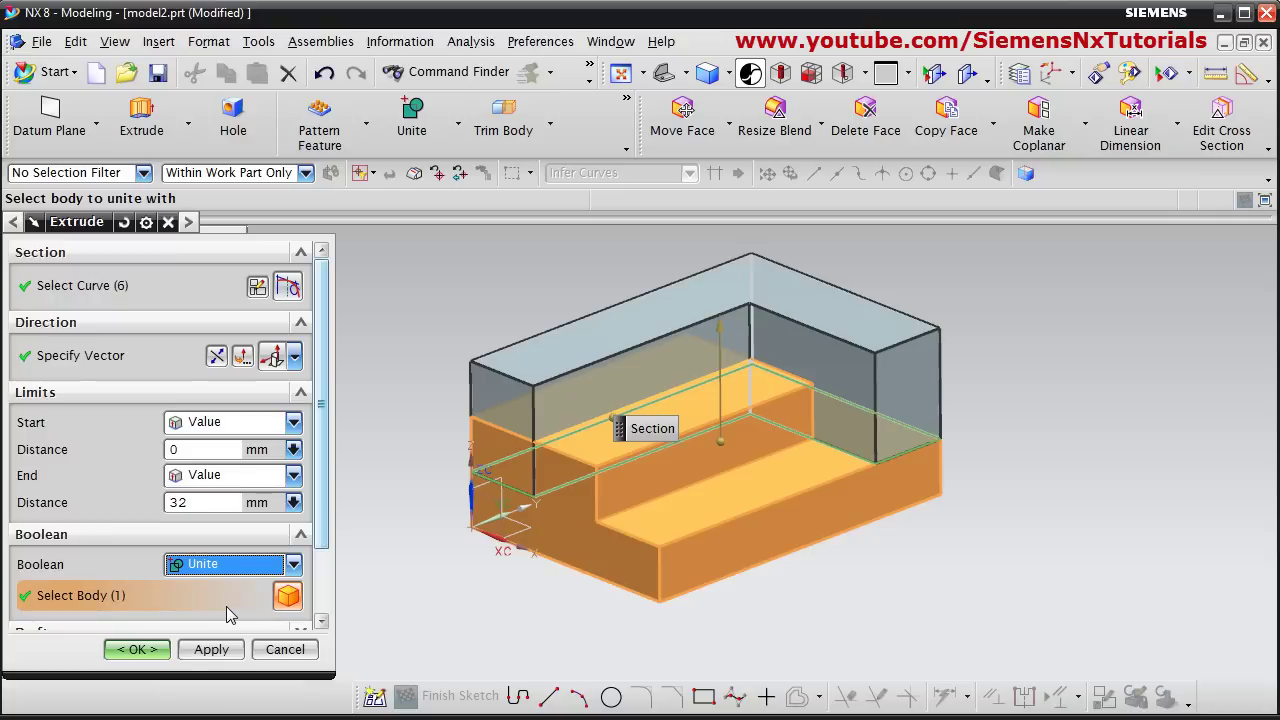
click(148, 652)
middle_drag(943, 531, 918, 538)
- Bring up the next part's drawing in Adobe Reader, and in NX create a new millimetre Model part named model3.prt
key(alt+Tab)
scroll(449, 545, down, 5)
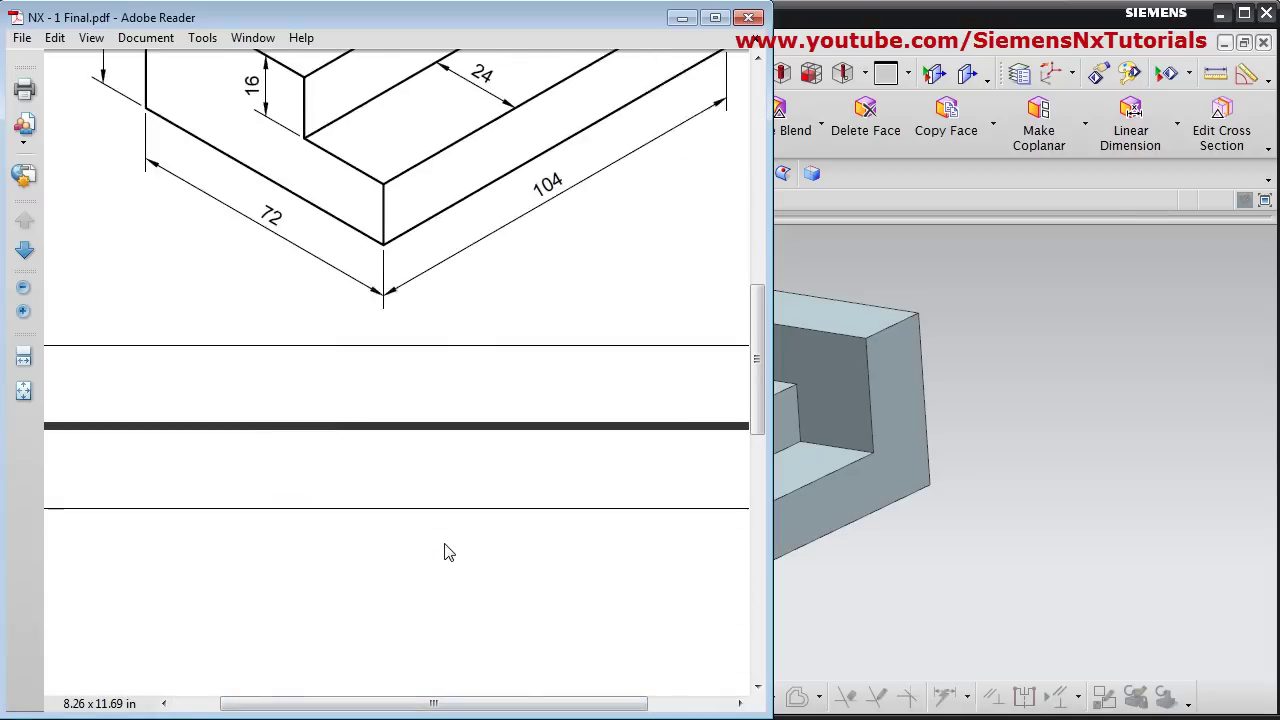
scroll(449, 555, down, 12)
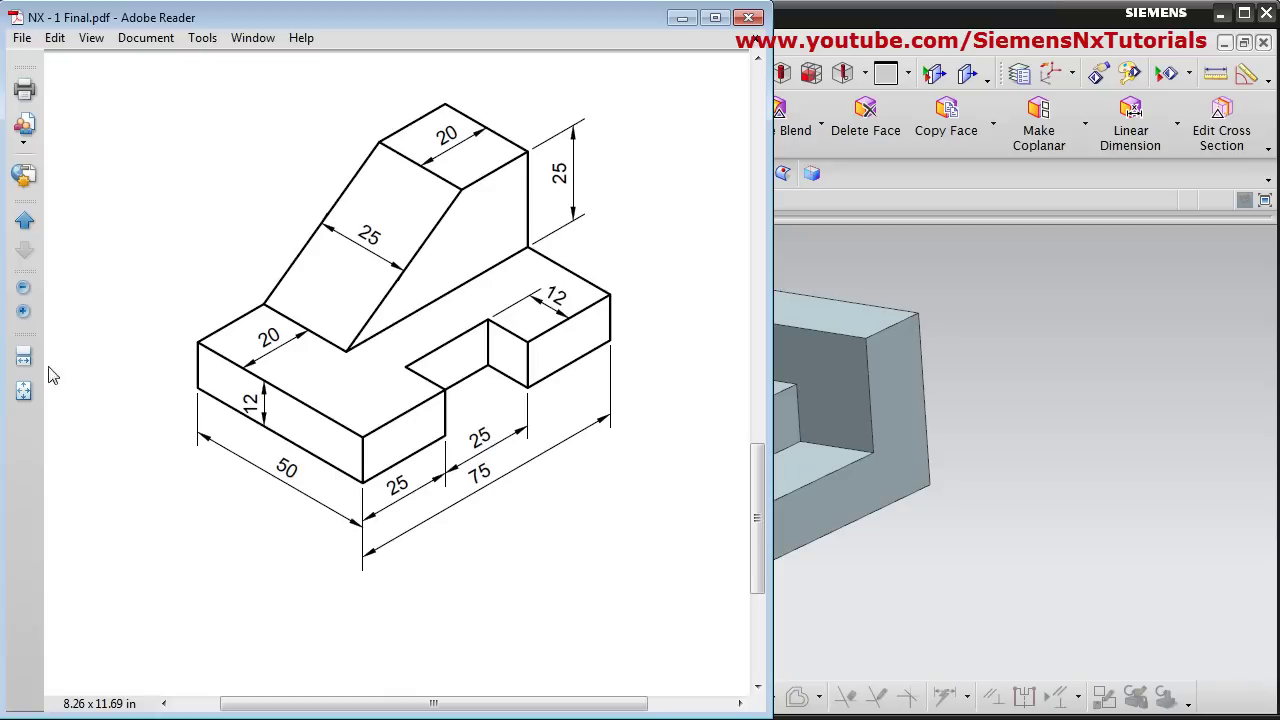
click(682, 18)
key(ctrl+n)
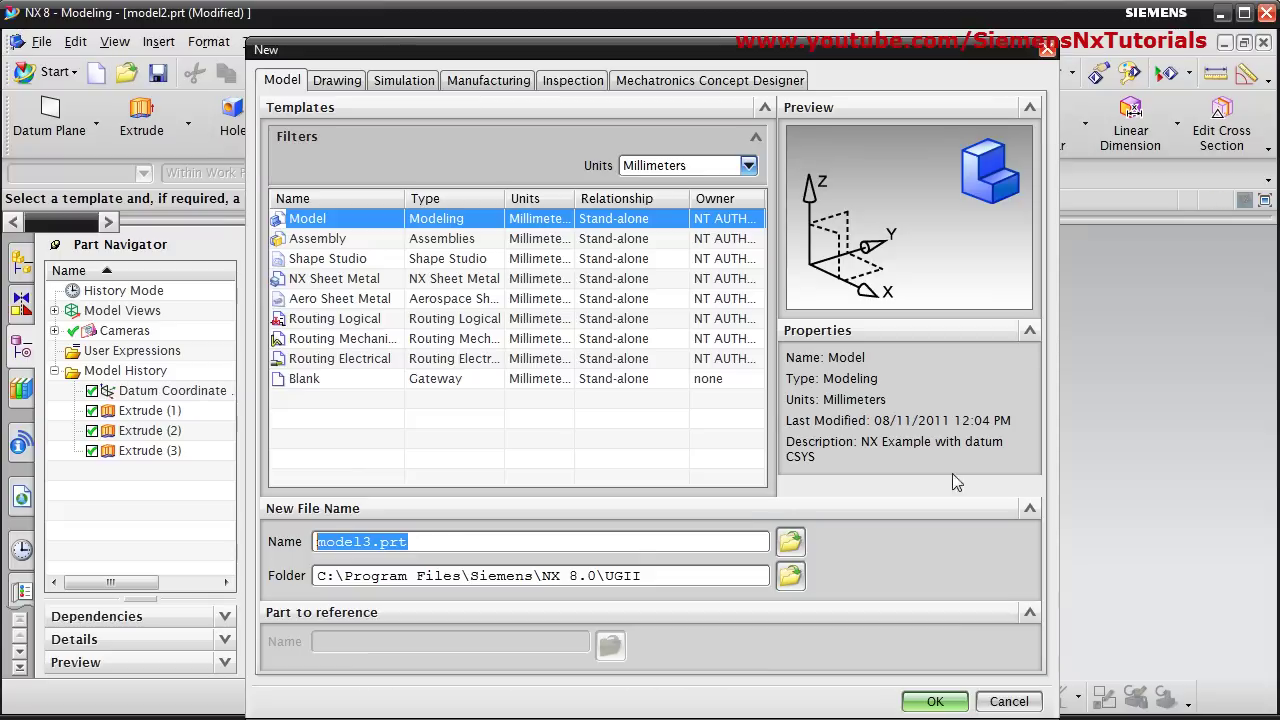
click(950, 708)
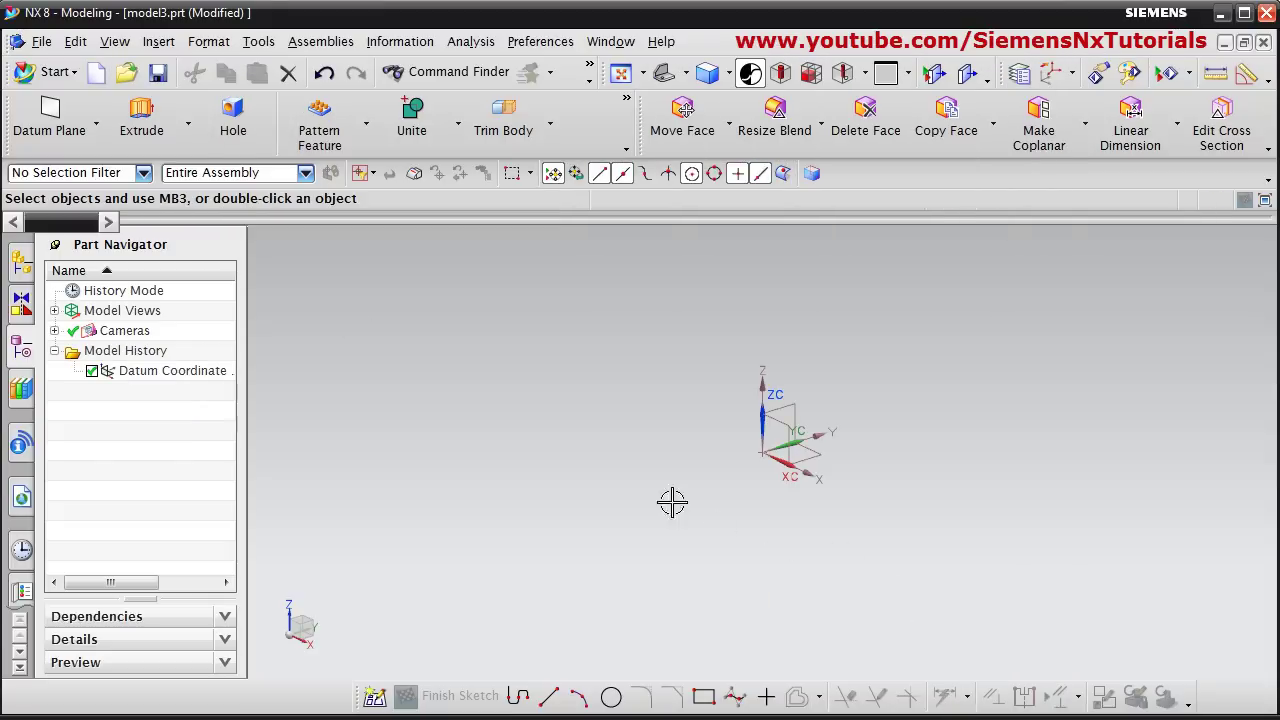
- Start an Extrude with its section sketch on the horizontal XY datum plane, checking the part's orientation in the PDF drawing
click(141, 120)
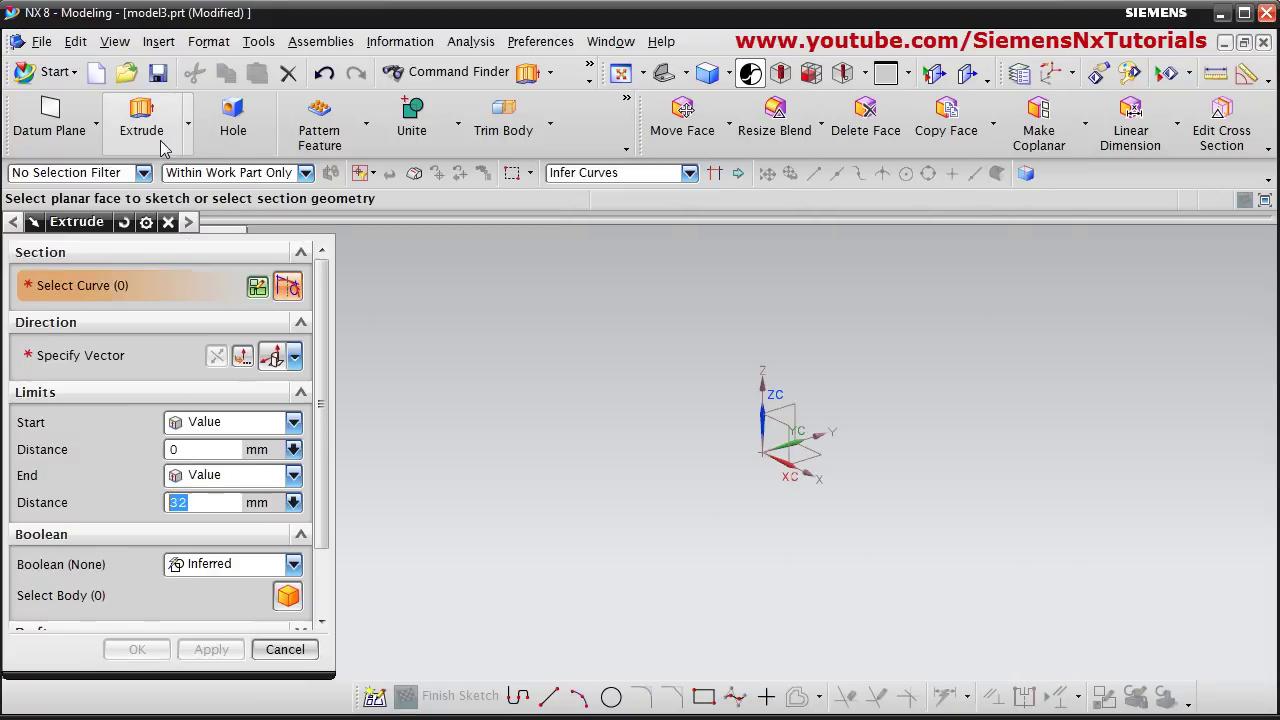
click(258, 289)
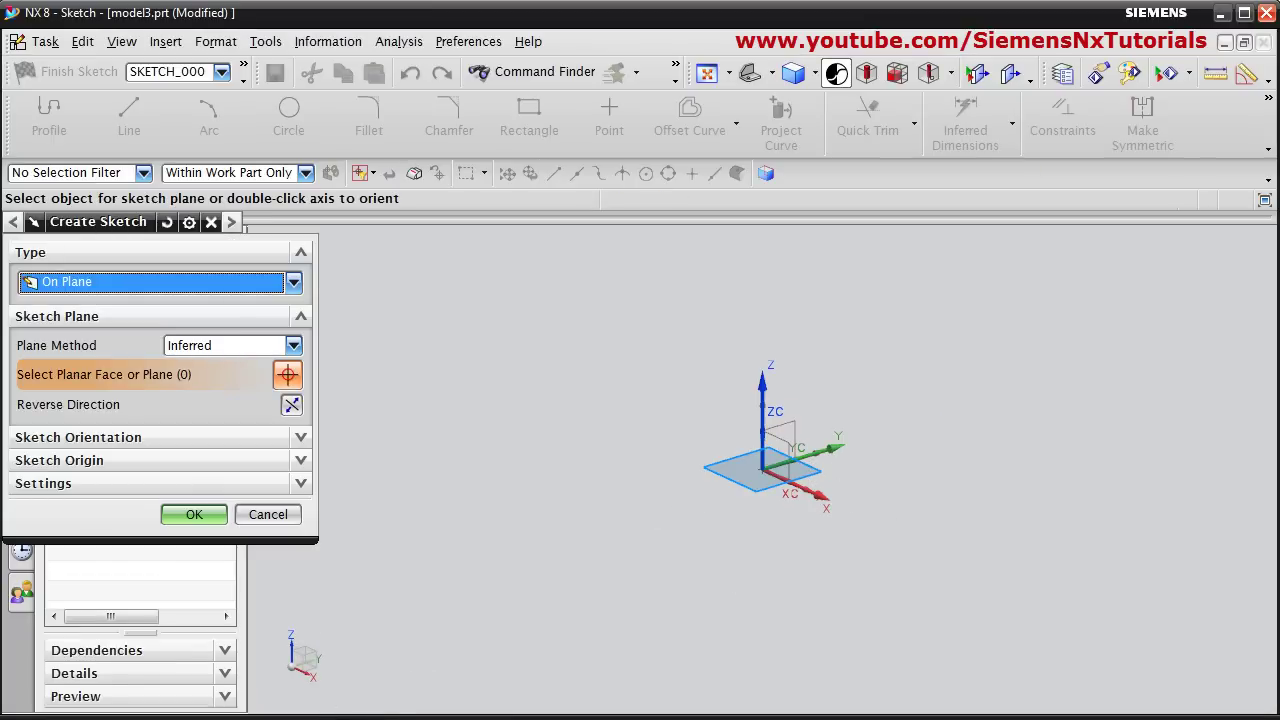
key(alt+Tab)
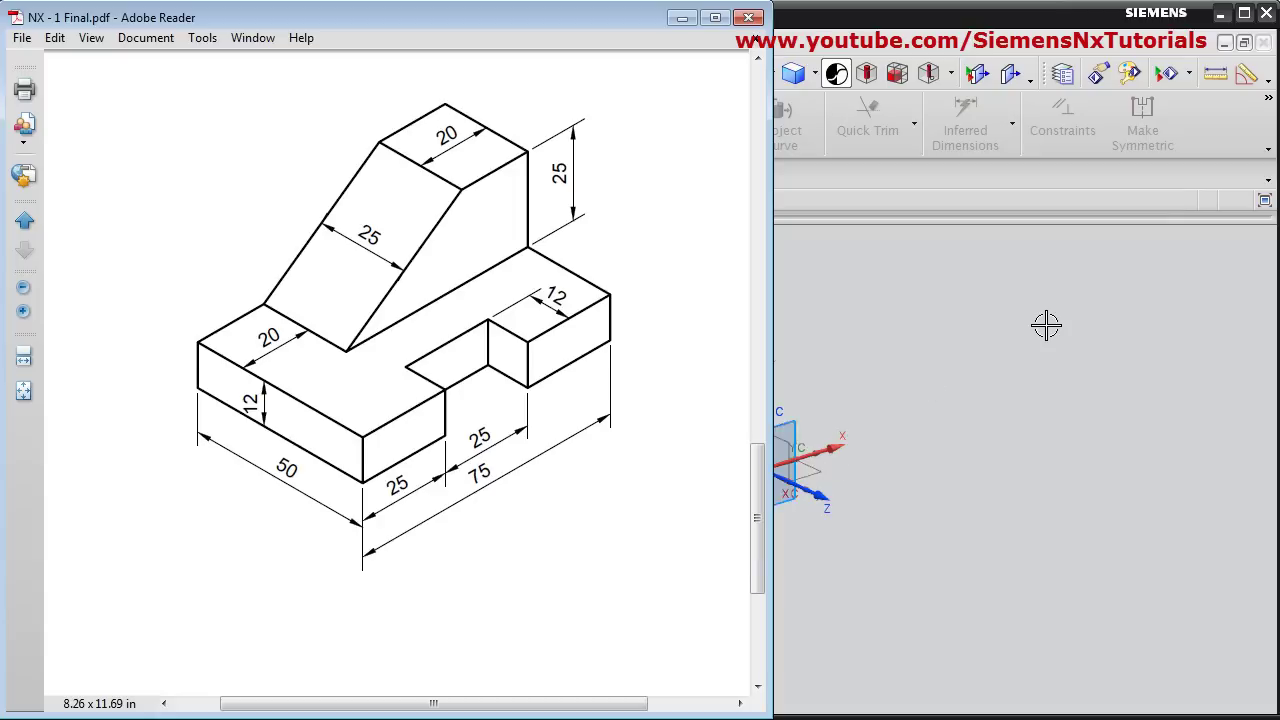
click(683, 20)
click(811, 469)
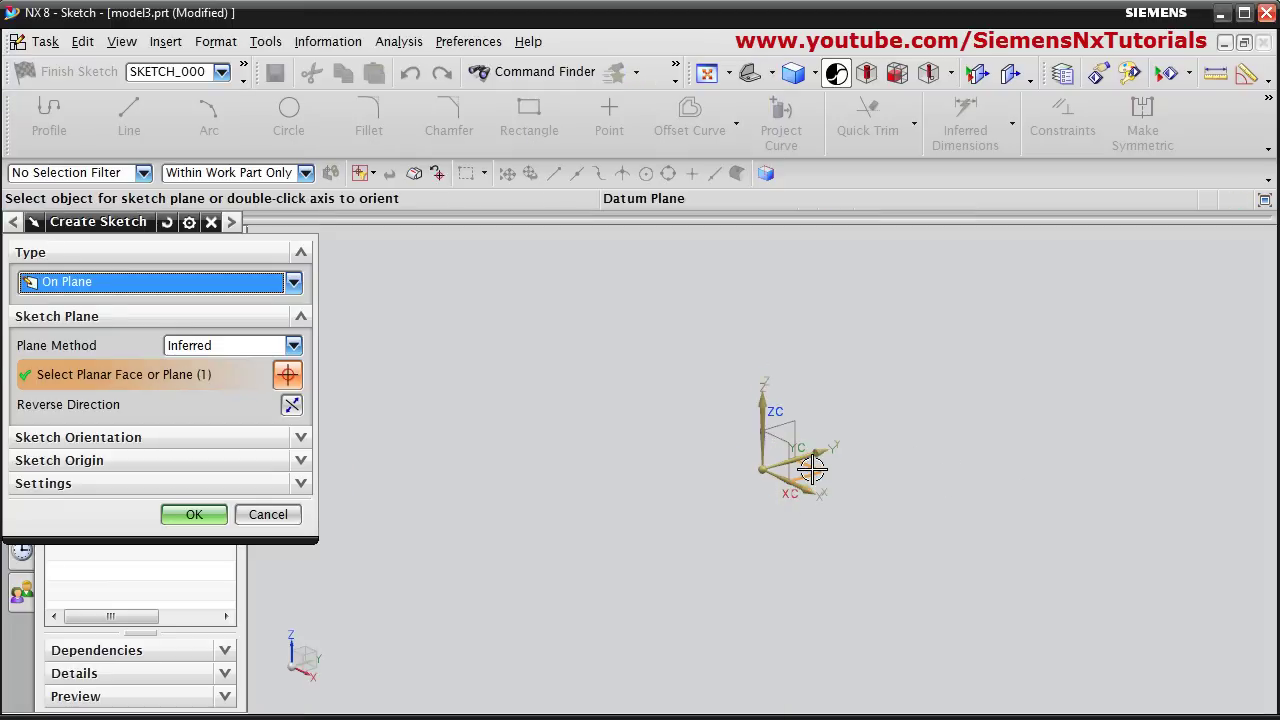
click(195, 514)
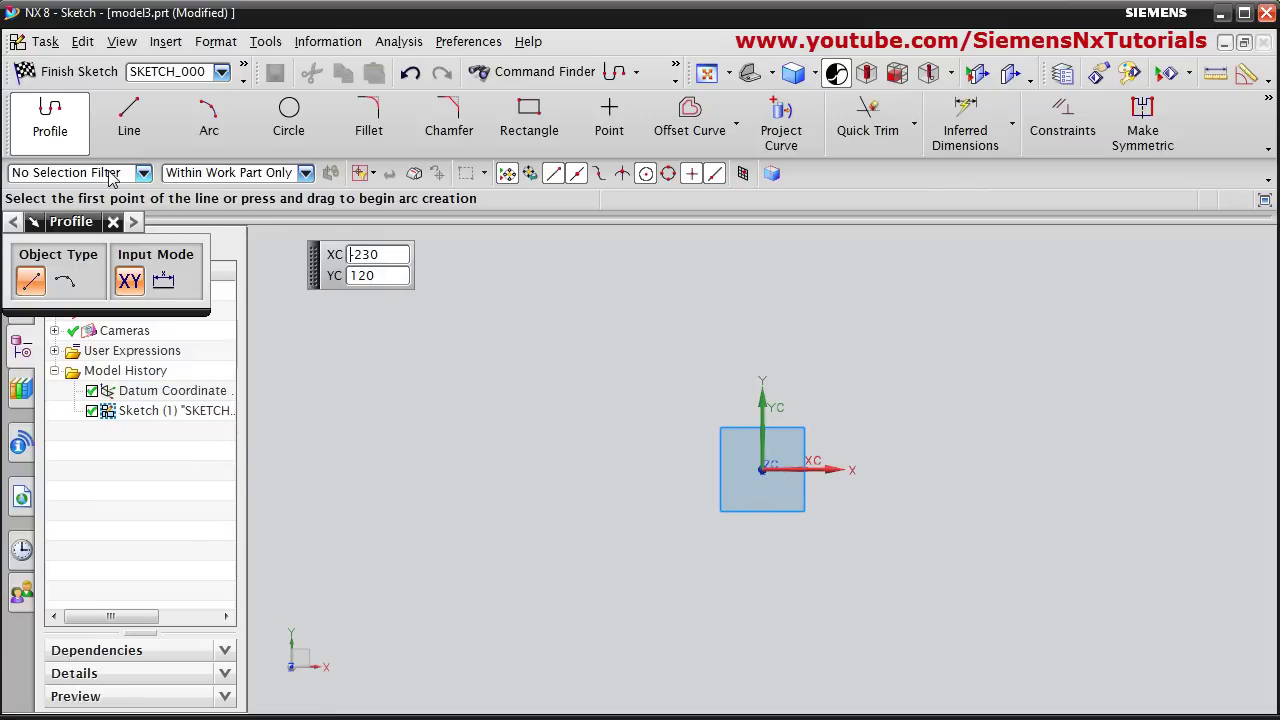
- Check the base dimensions in the PDF drawing and draw a rectangle from the sketch origin, 50 mm wide and 75 mm high
click(530, 125)
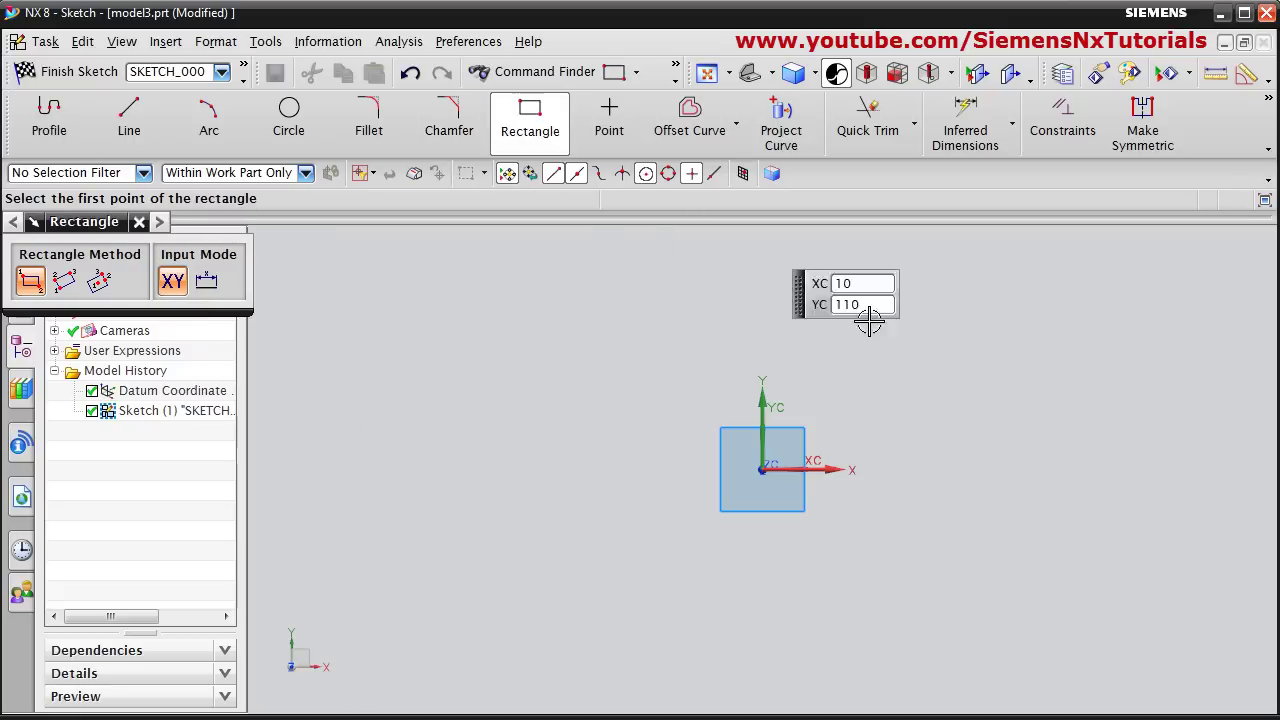
click(762, 469)
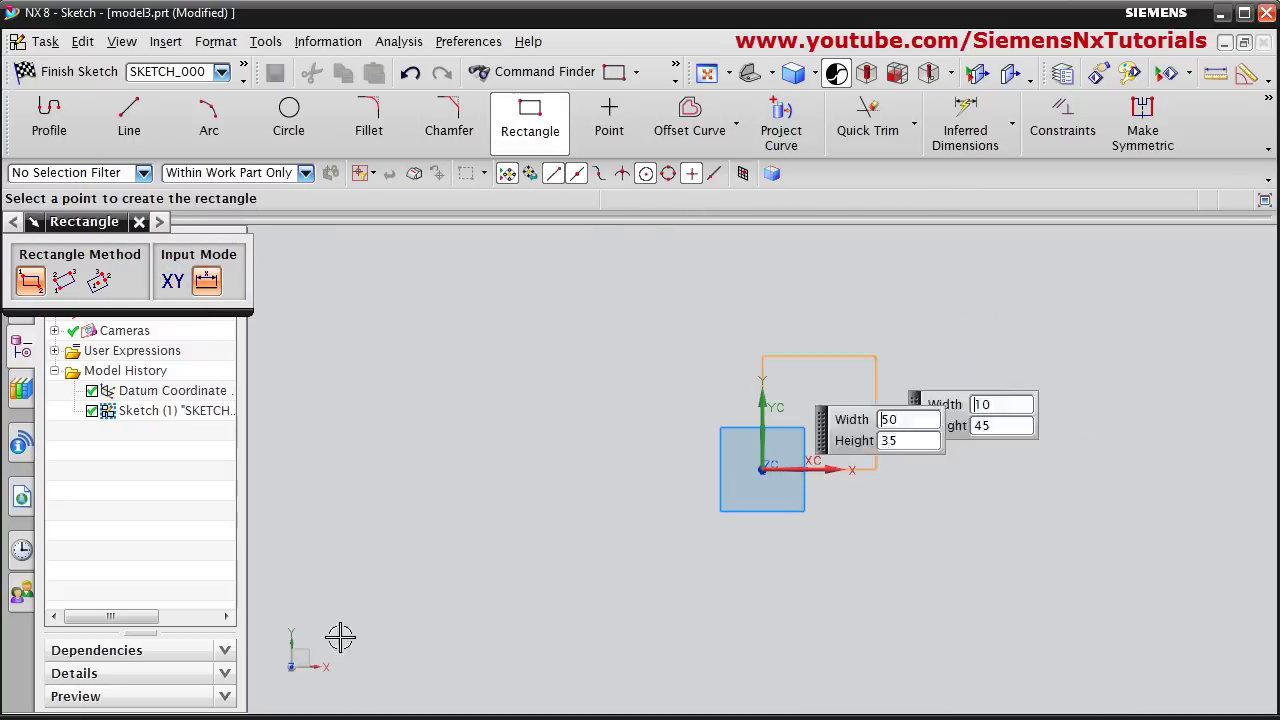
key(alt+Tab)
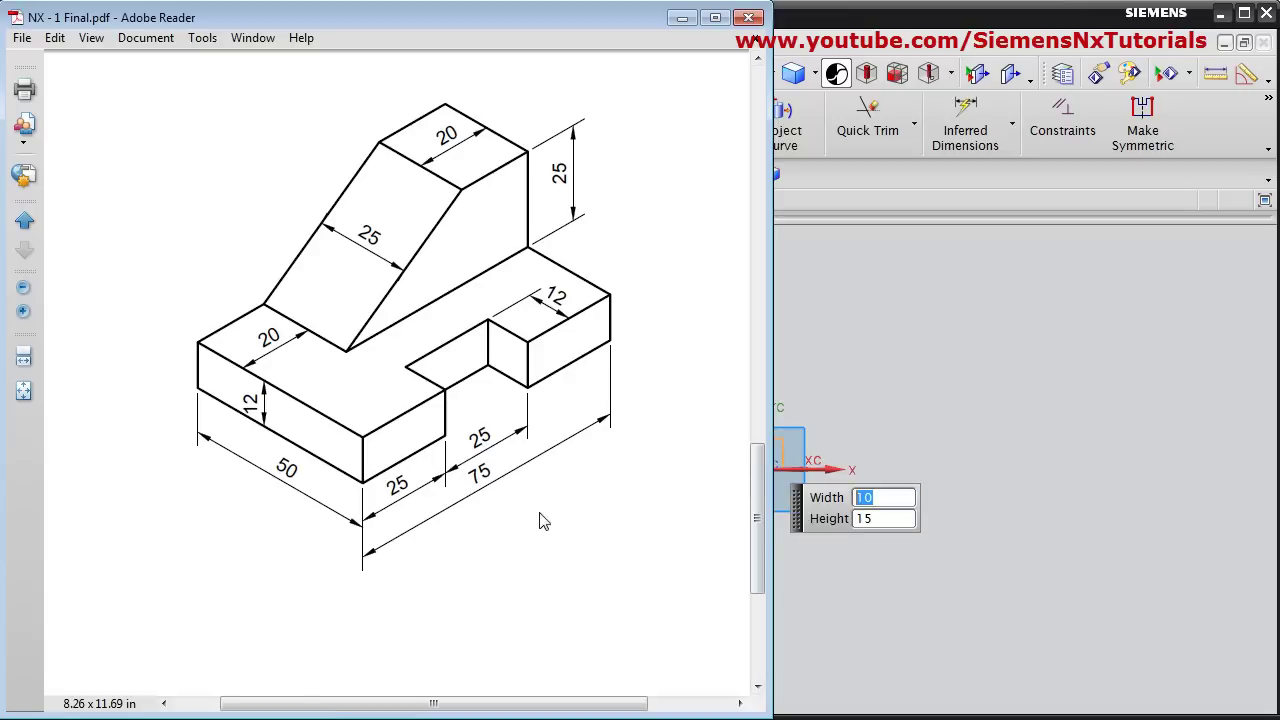
click(683, 18)
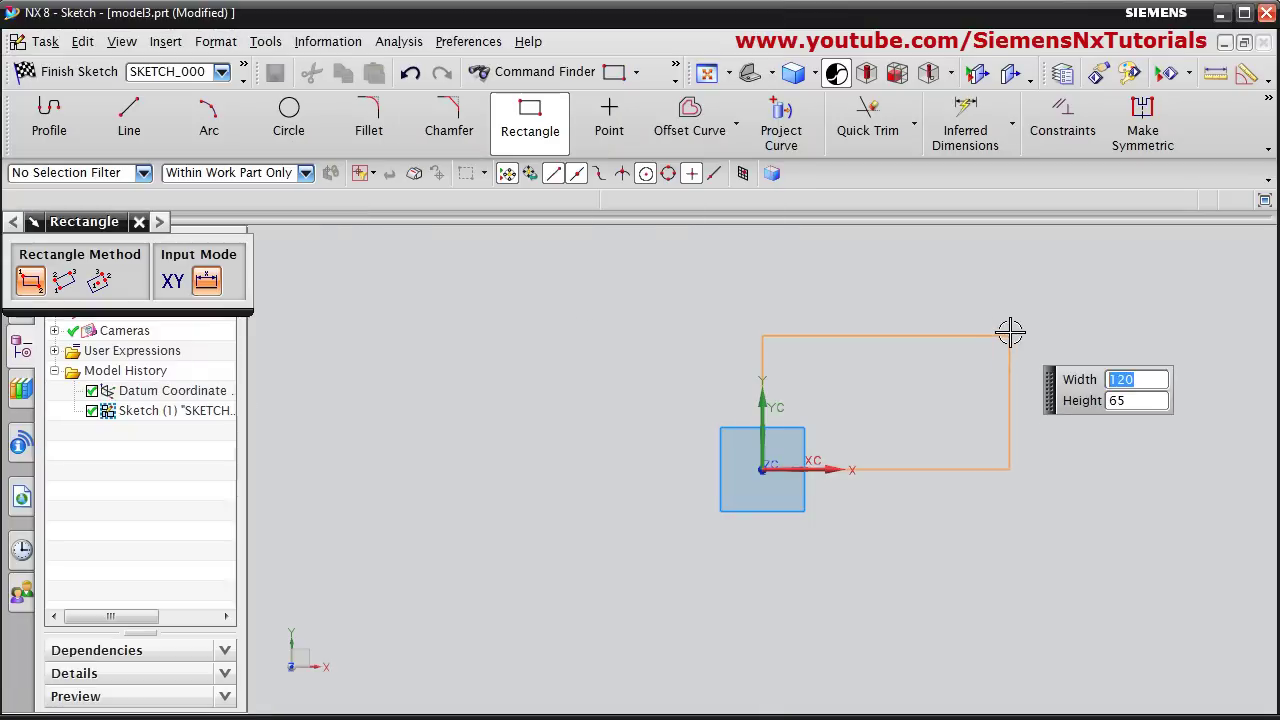
text(50)
key(Tab)
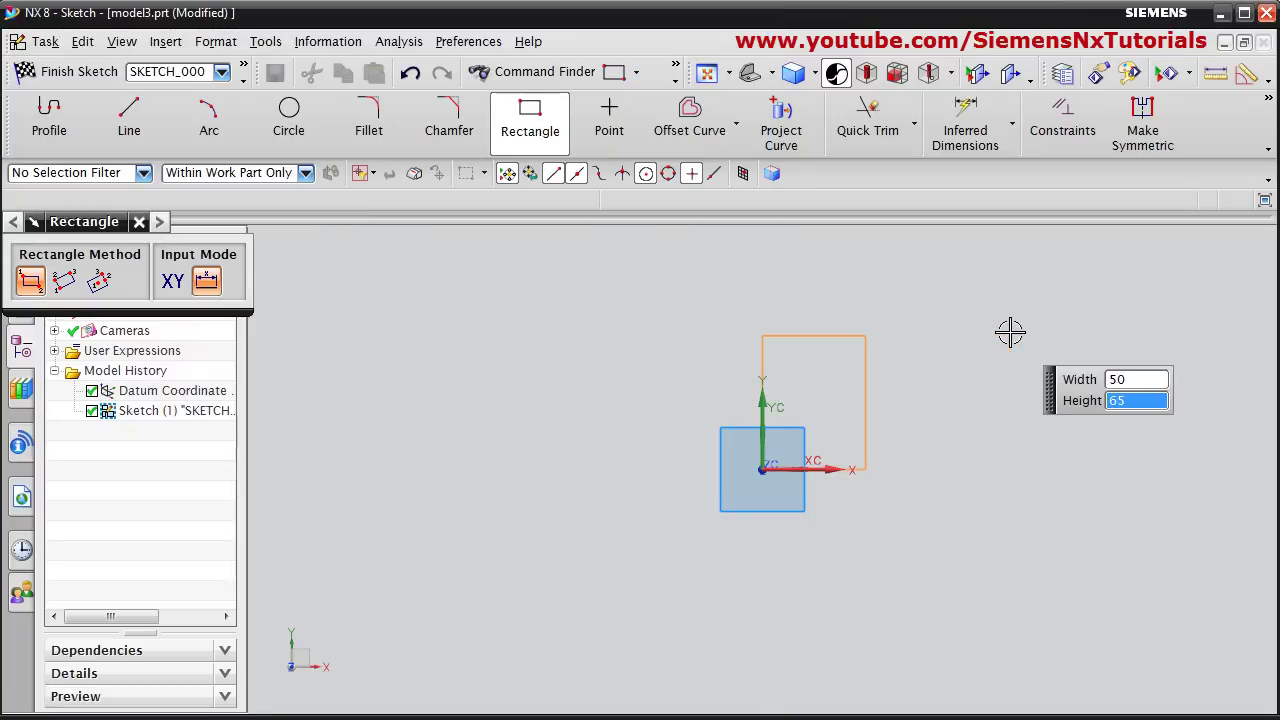
text(75)
key(Tab)
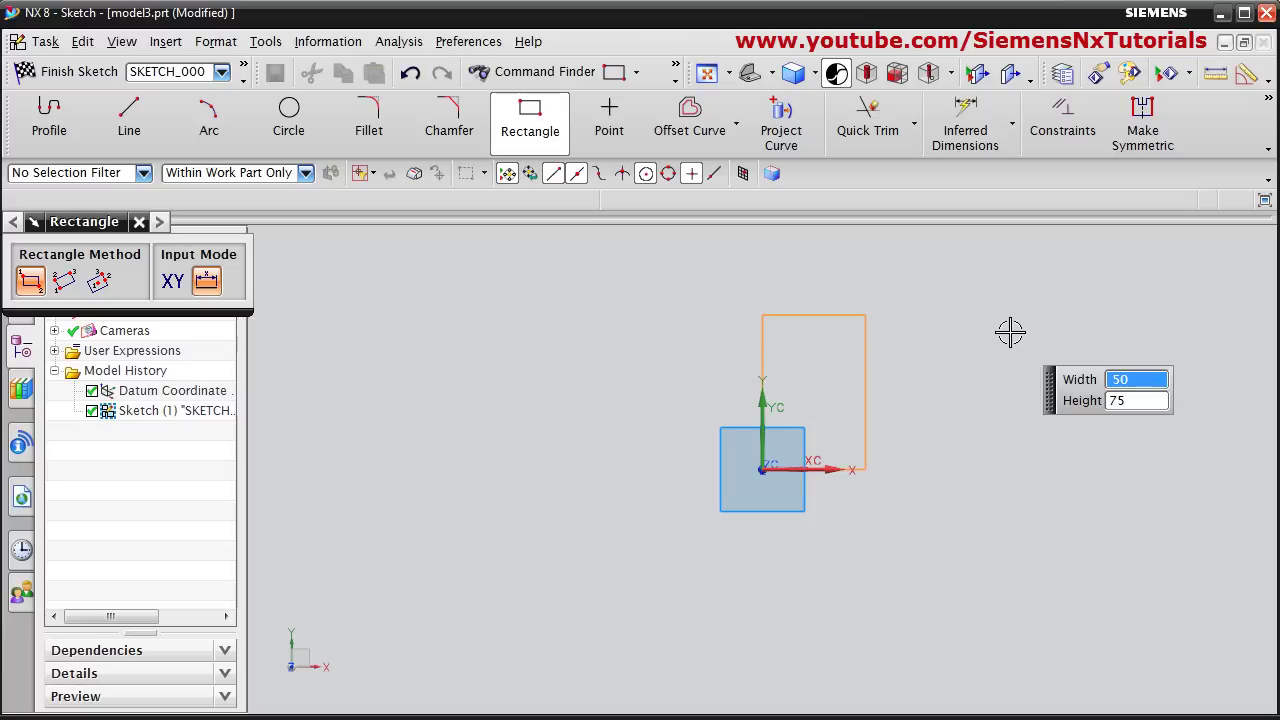
click(1014, 329)
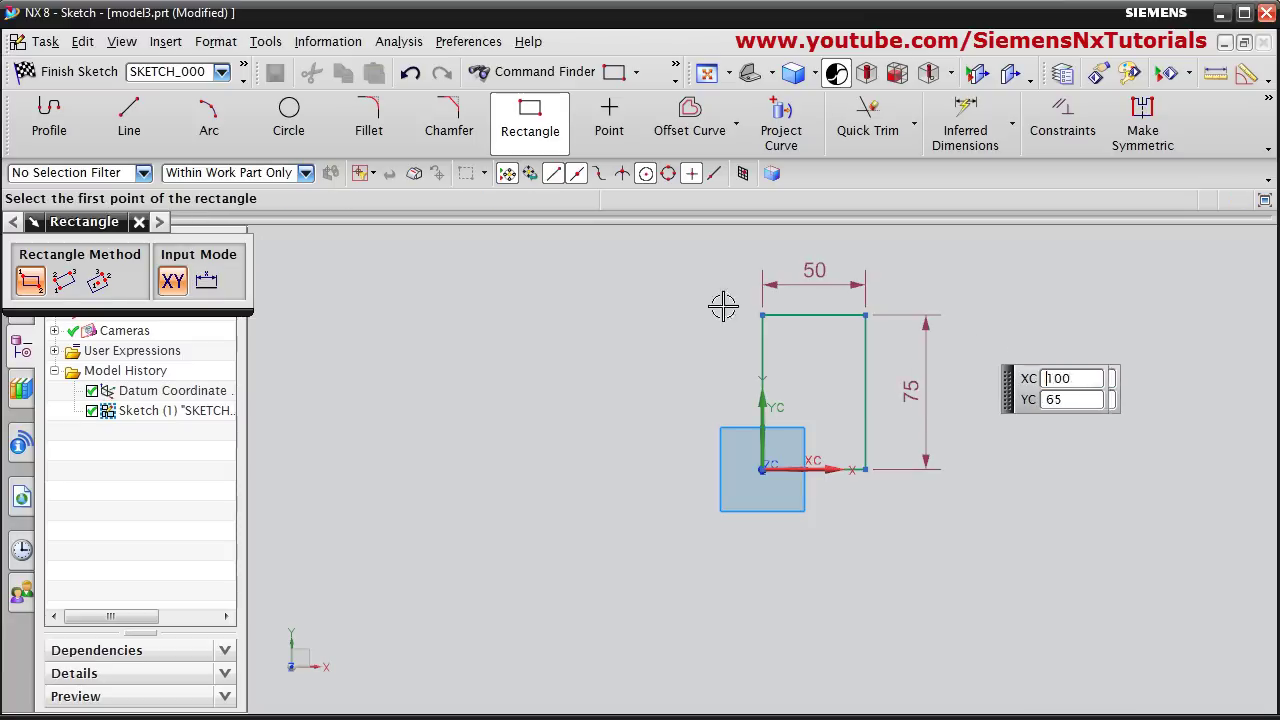
- Finish the base rectangle's sketch and check the base thickness in the PDF drawing for the extrusion's end distance
click(64, 74)
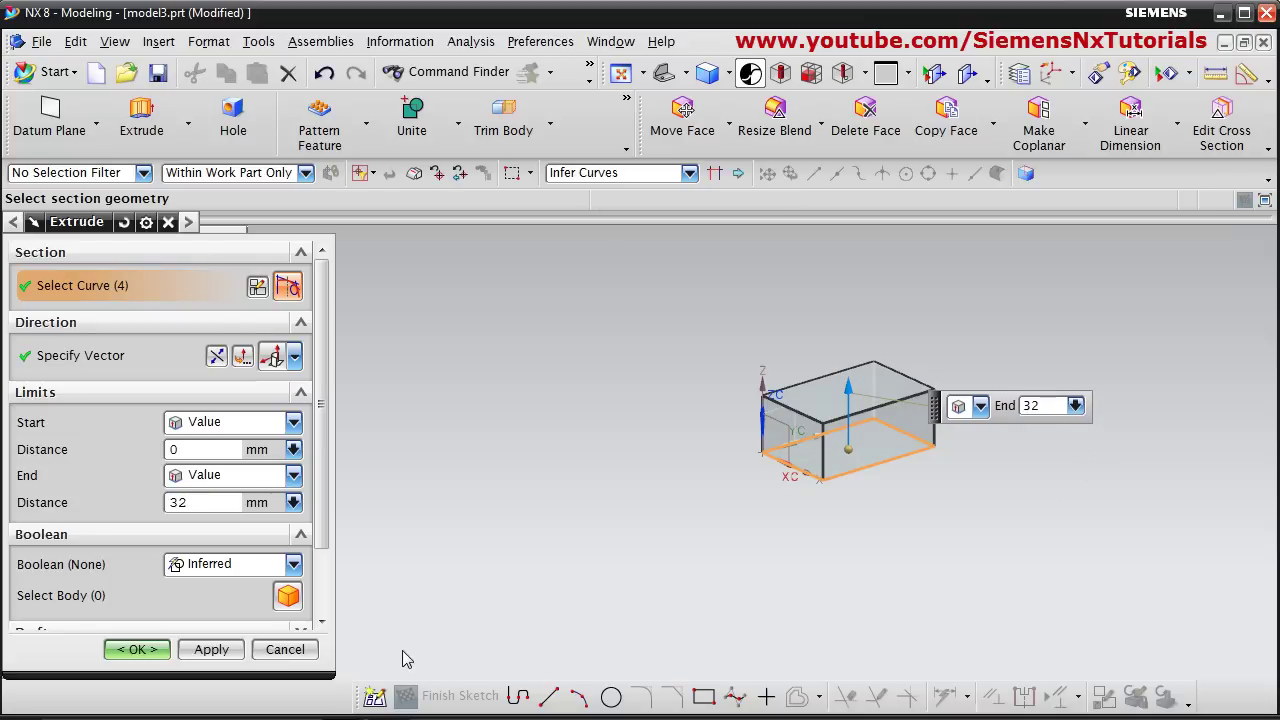
key(alt+Tab)
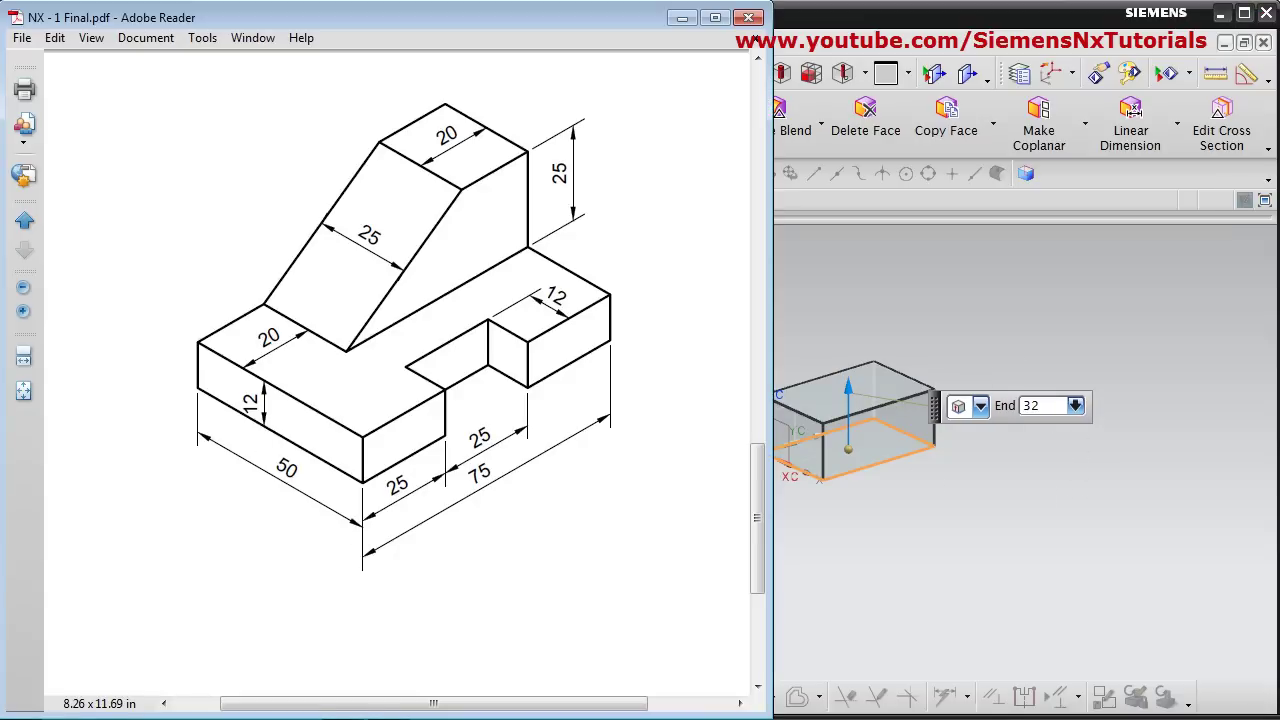
key(alt+Tab)
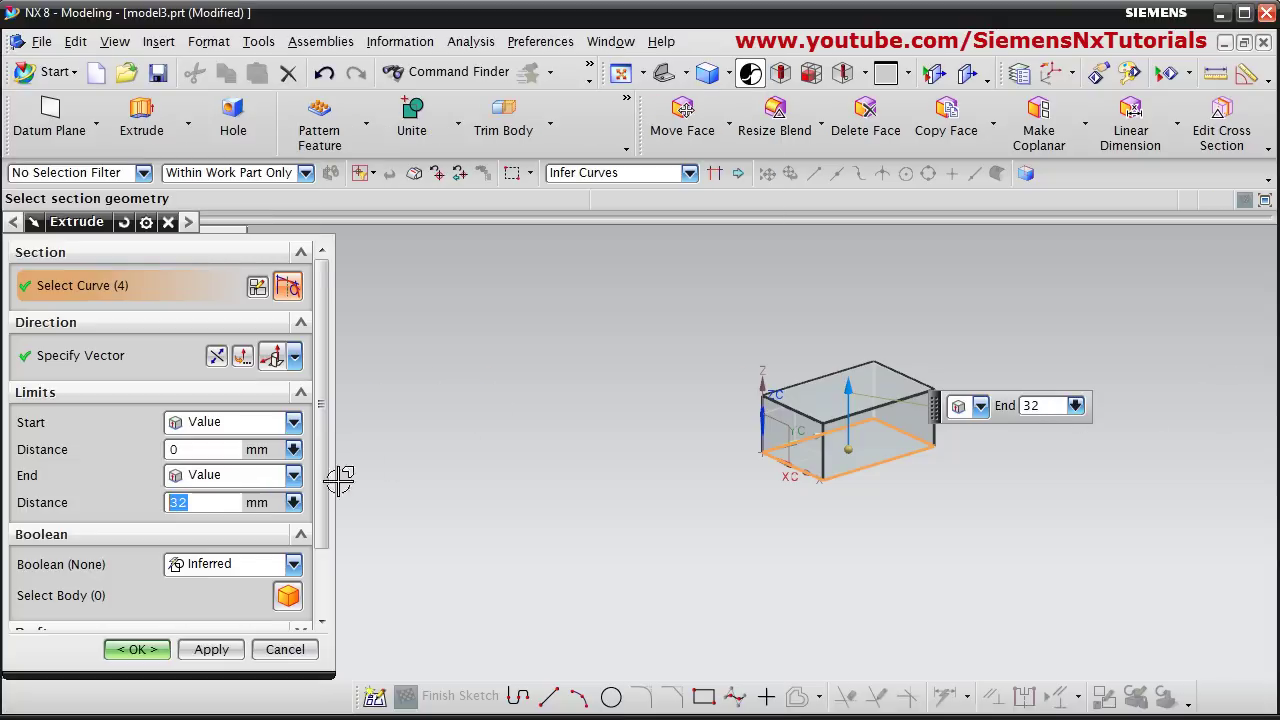
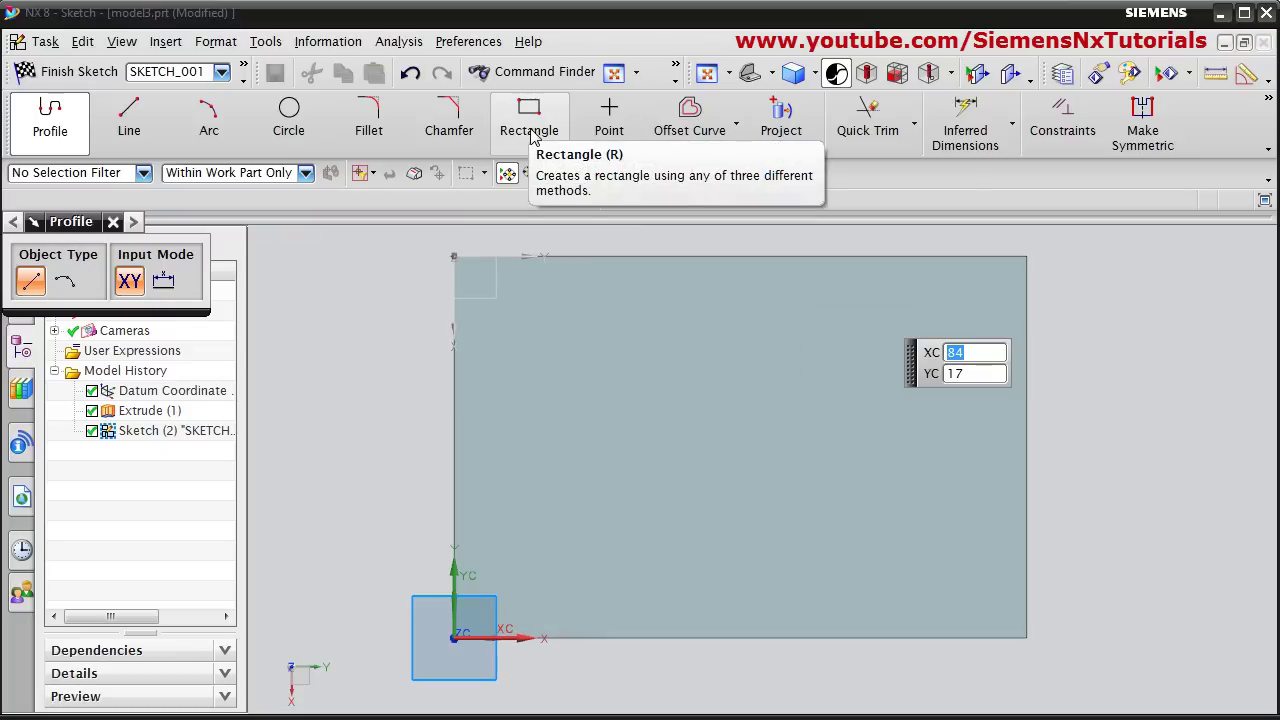
- Draw a notch rectangle 25 mm wide and 12 mm high on the base's XC-axis edge, about 24 mm from the sketch origin
click(530, 120)
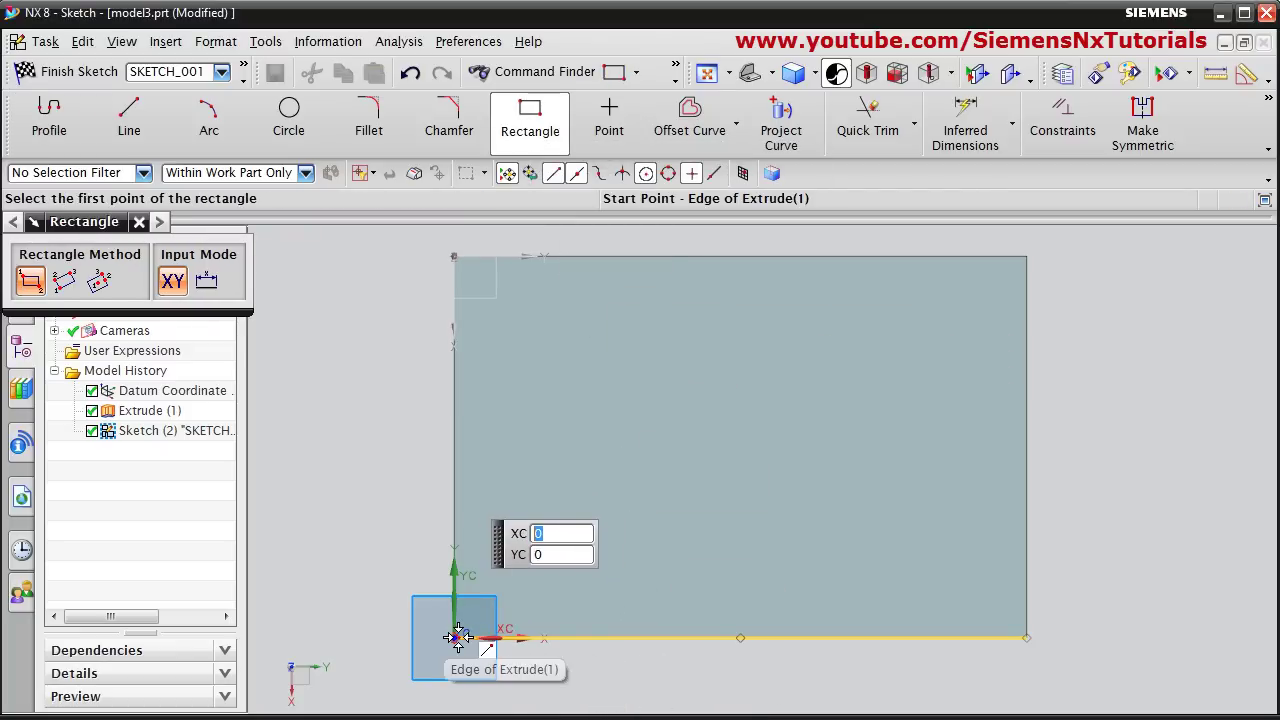
click(636, 638)
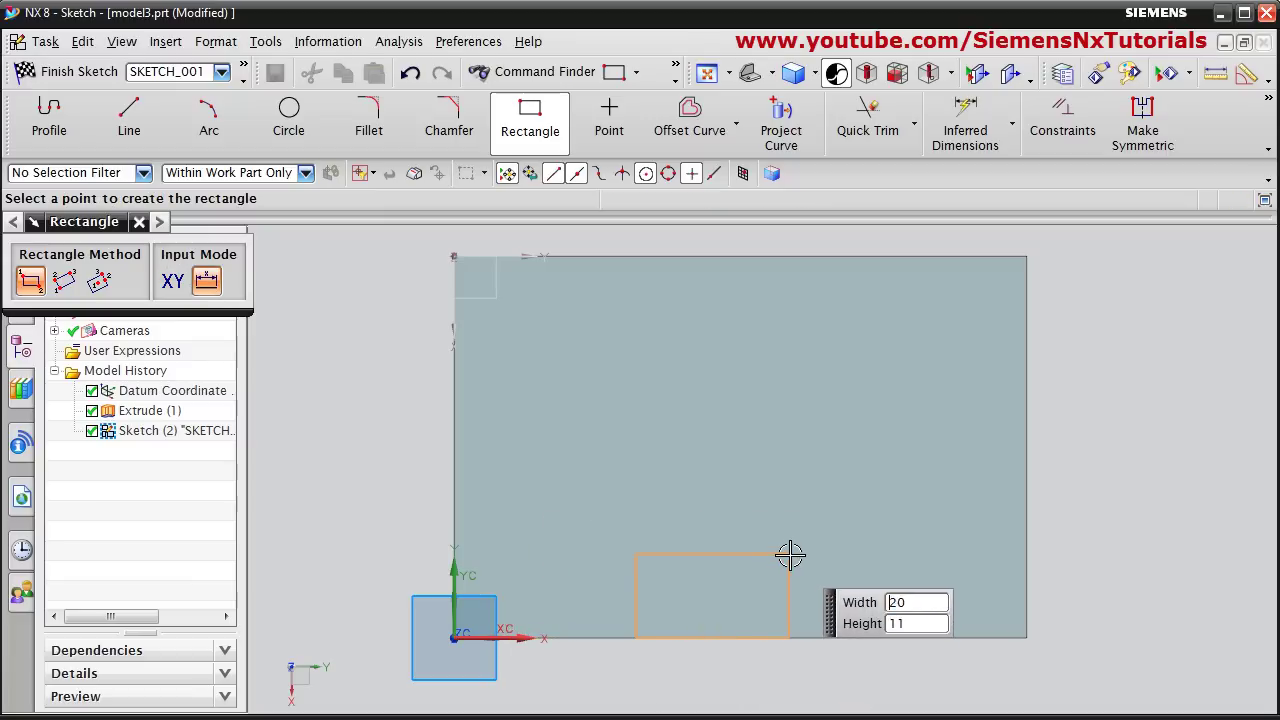
text(25)
key(Tab)
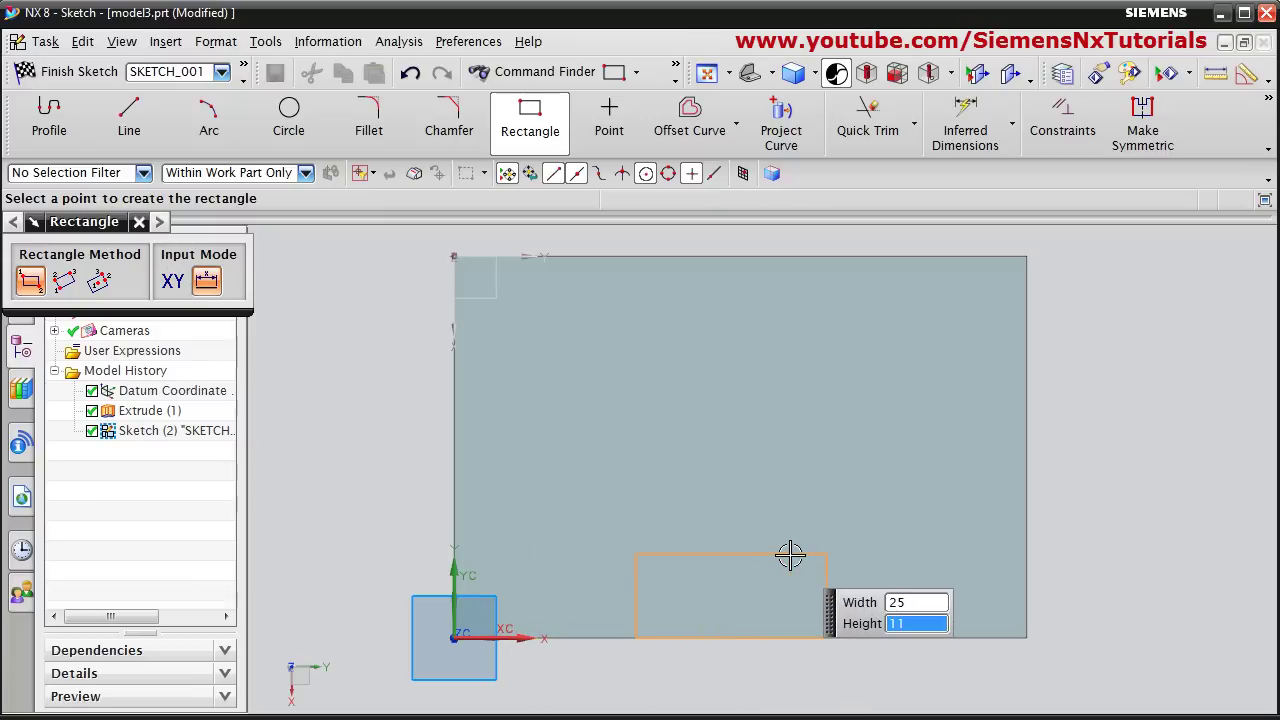
text(12)
key(Tab)
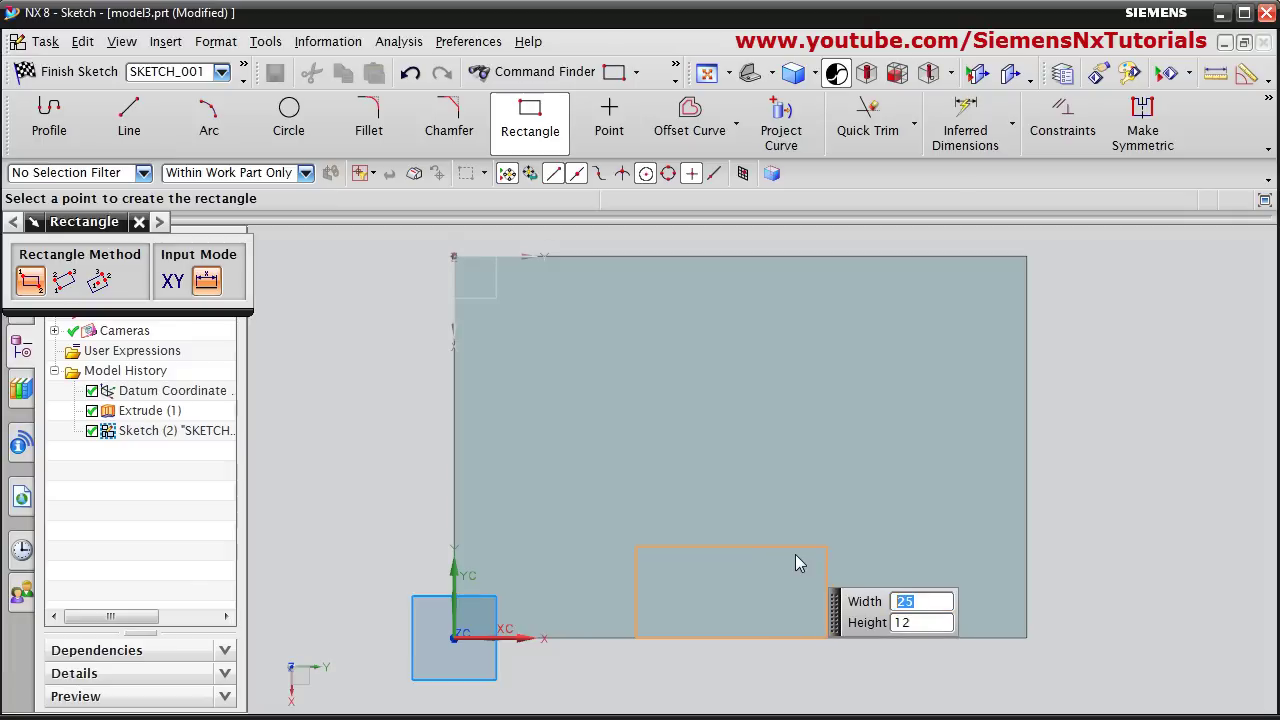
key(Return)
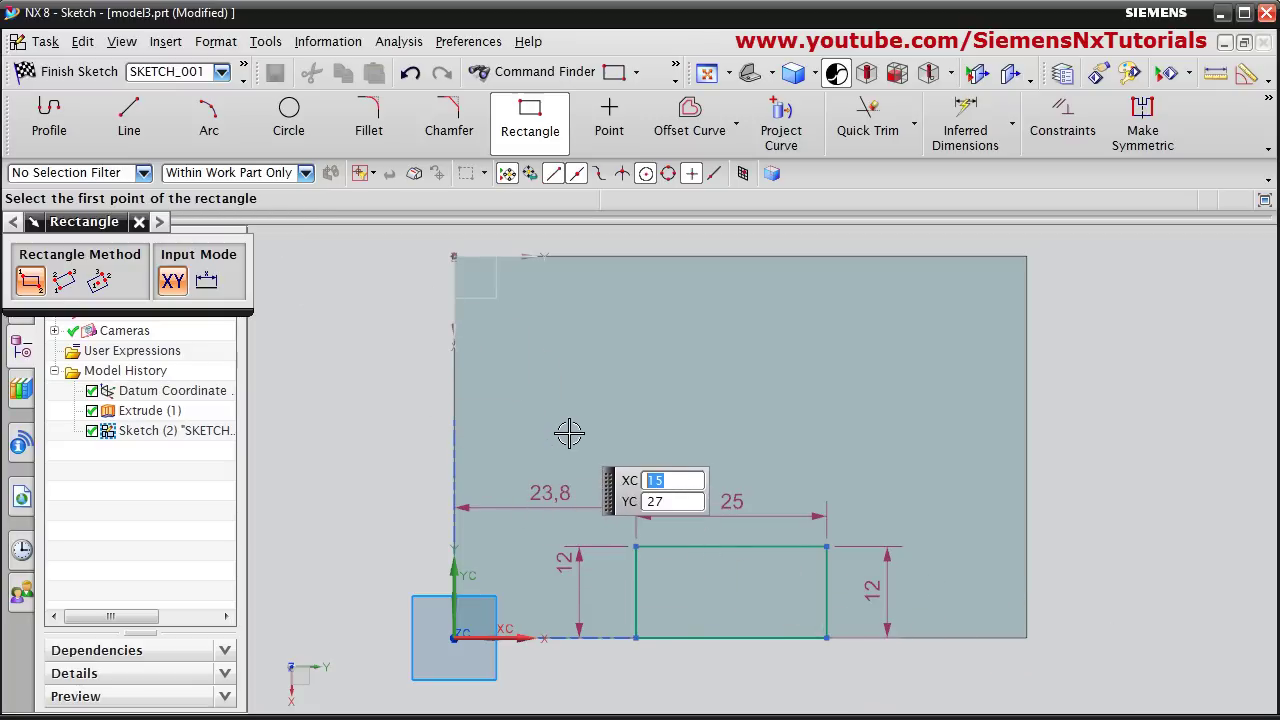
- Set the notch rectangle's distance from the base's vertical edge at the sketch origin to 25 mm
key(Escape)
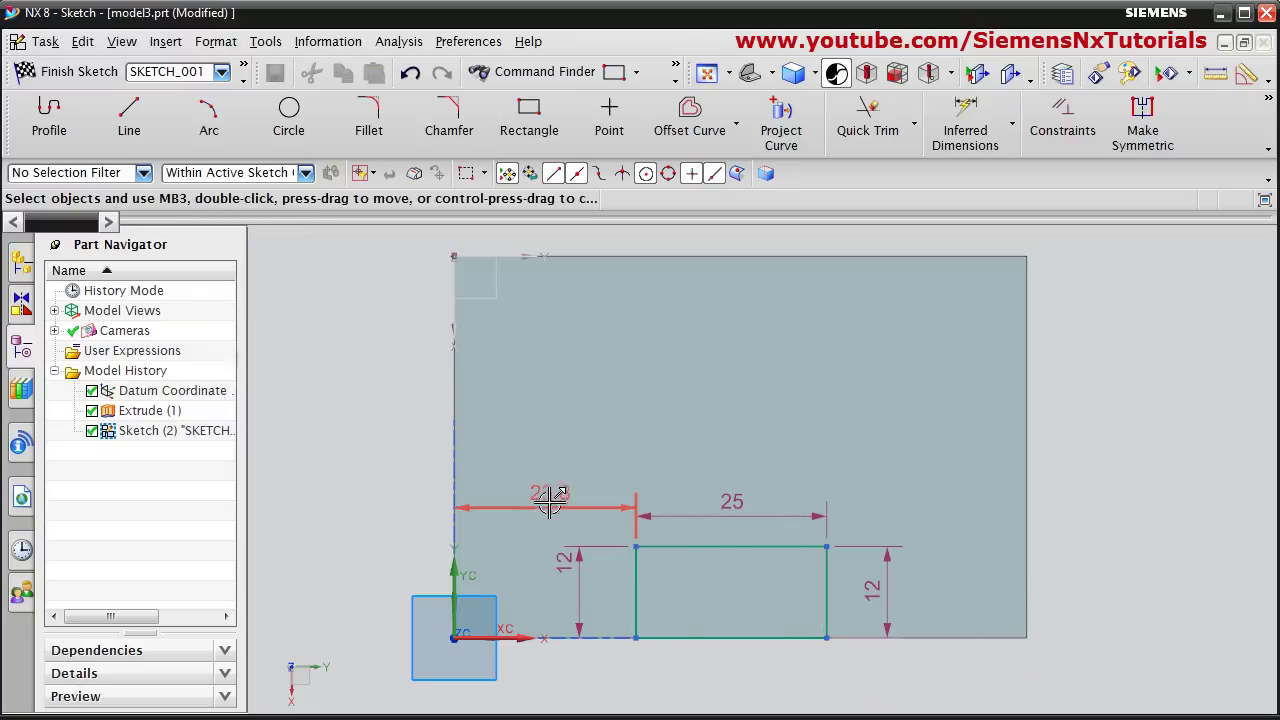
double_click(547, 494)
text(25)
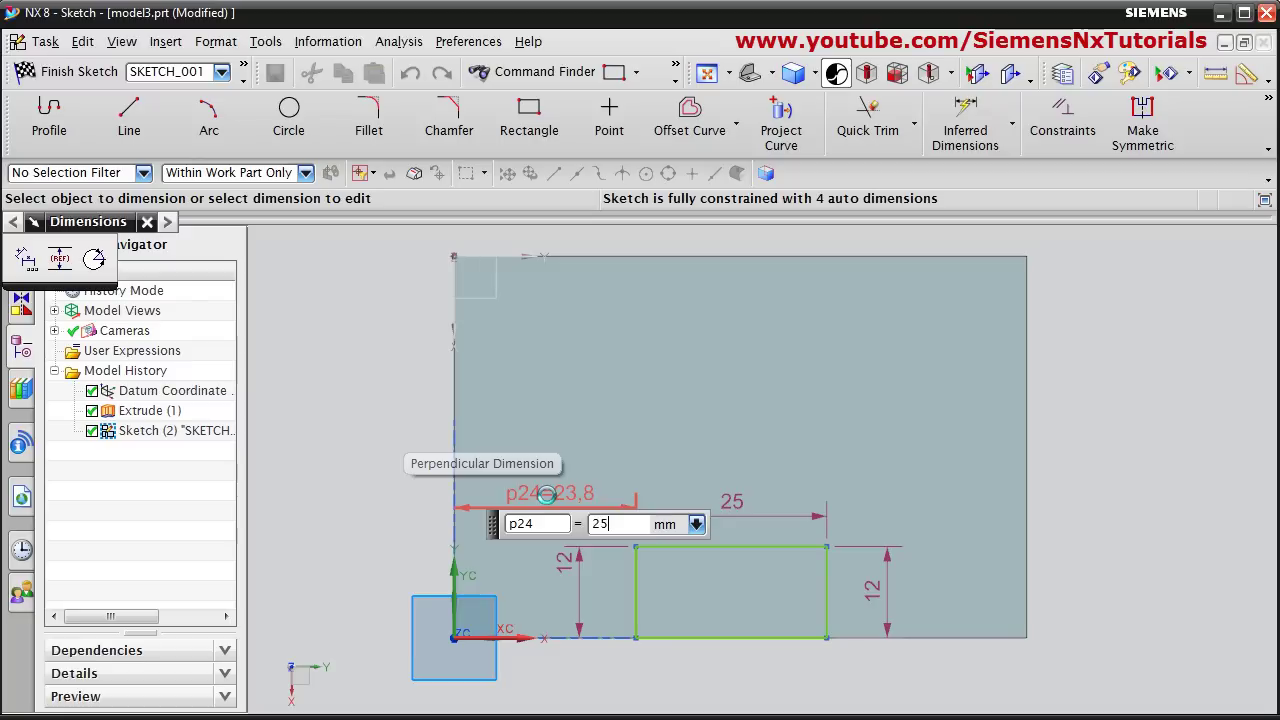
key(Return)
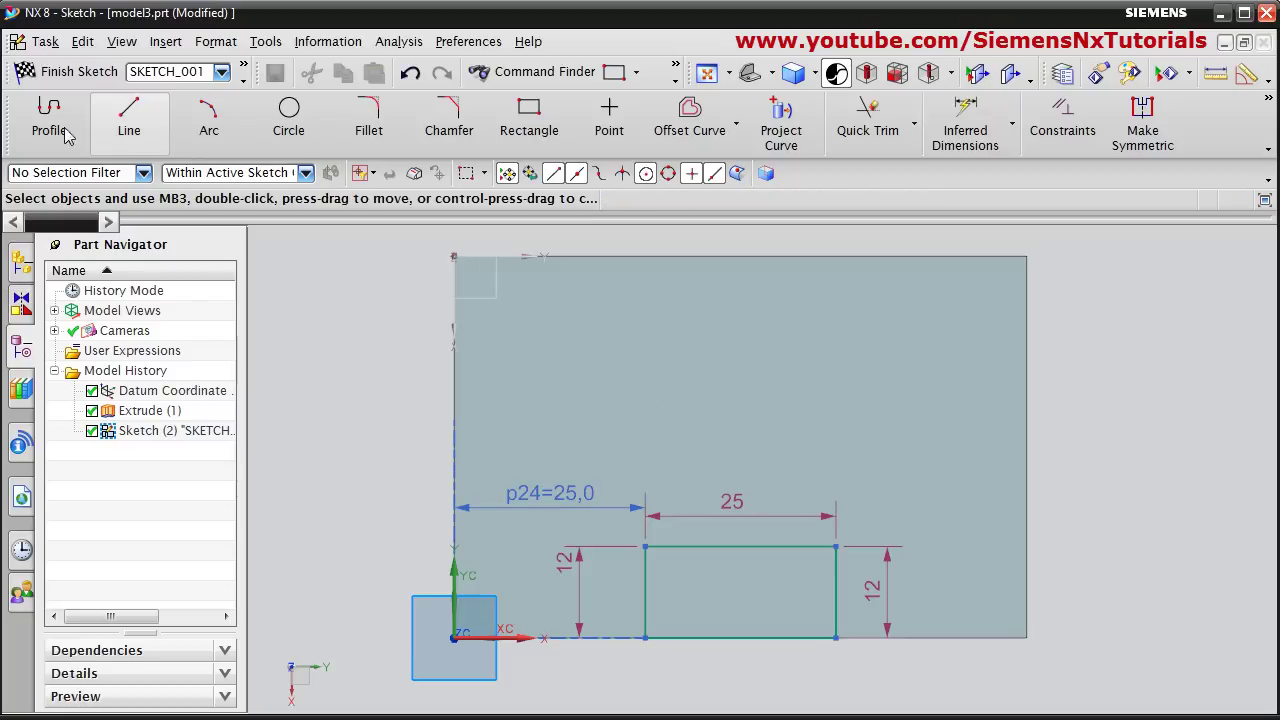
- Finish the sketch and extrude the notch rectangle 25 mm in the reversed direction into the base, with the Boolean set to Subtract
click(48, 71)
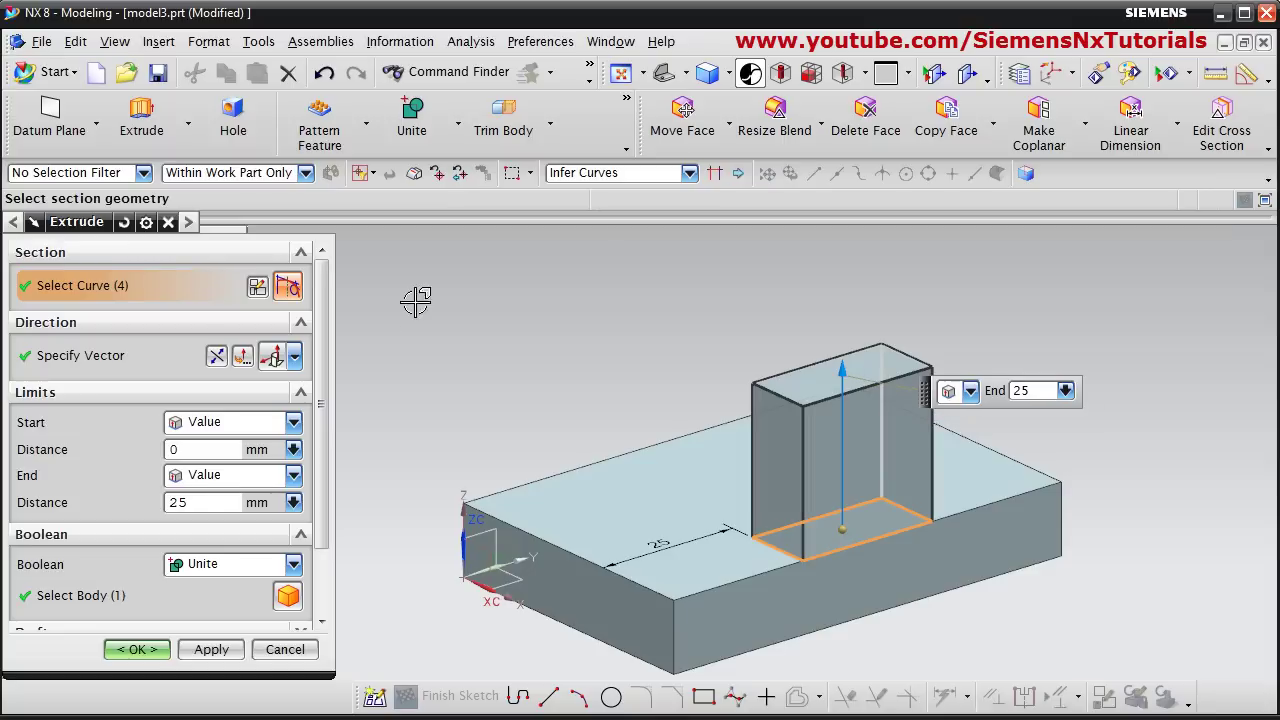
click(217, 357)
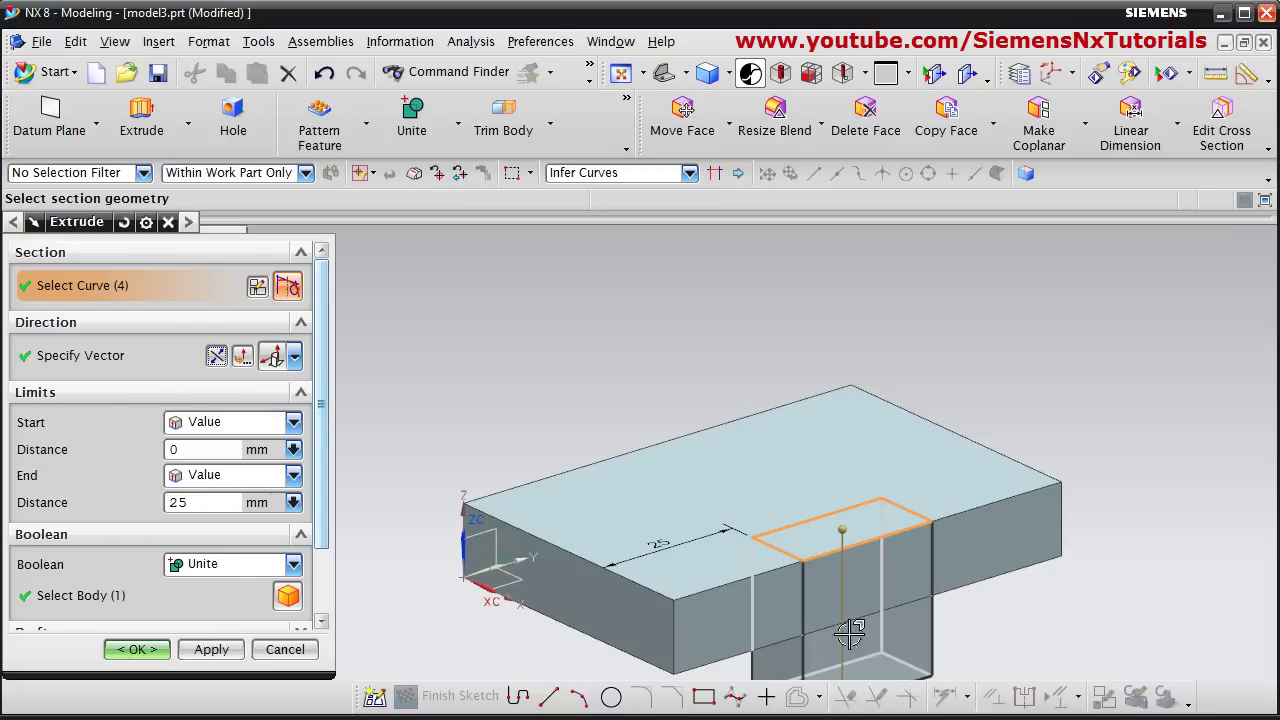
click(294, 566)
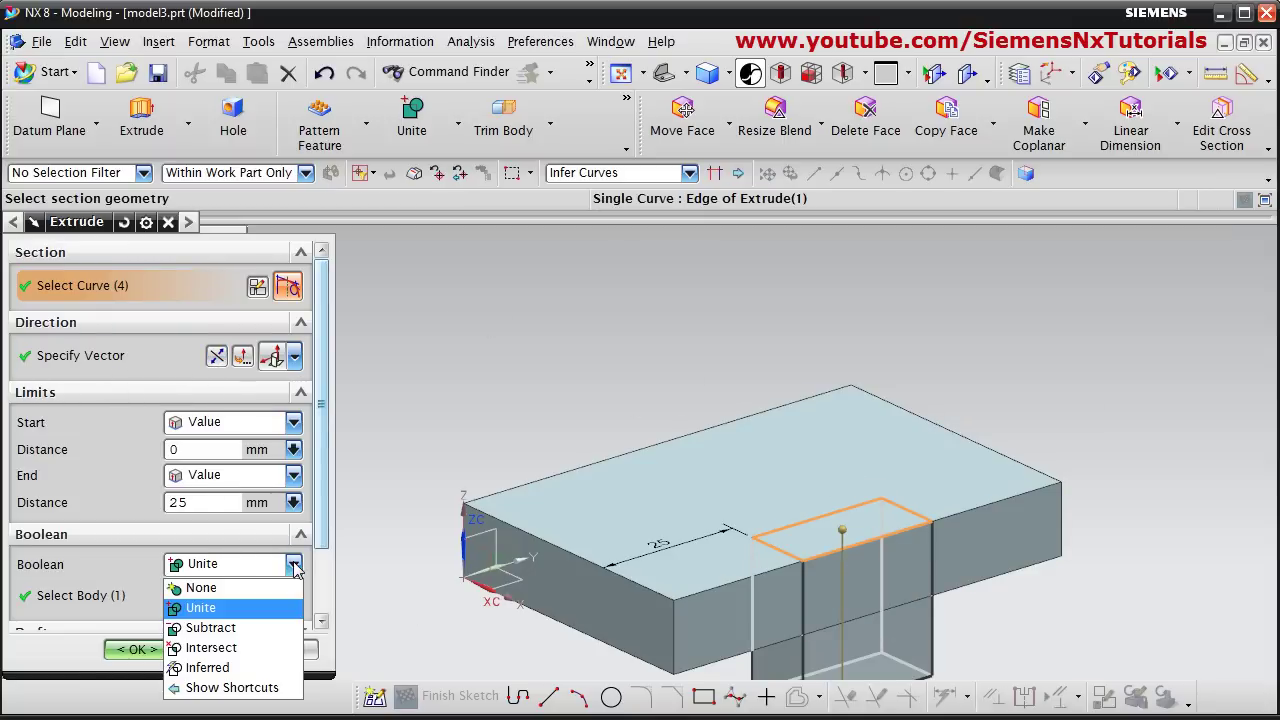
click(220, 630)
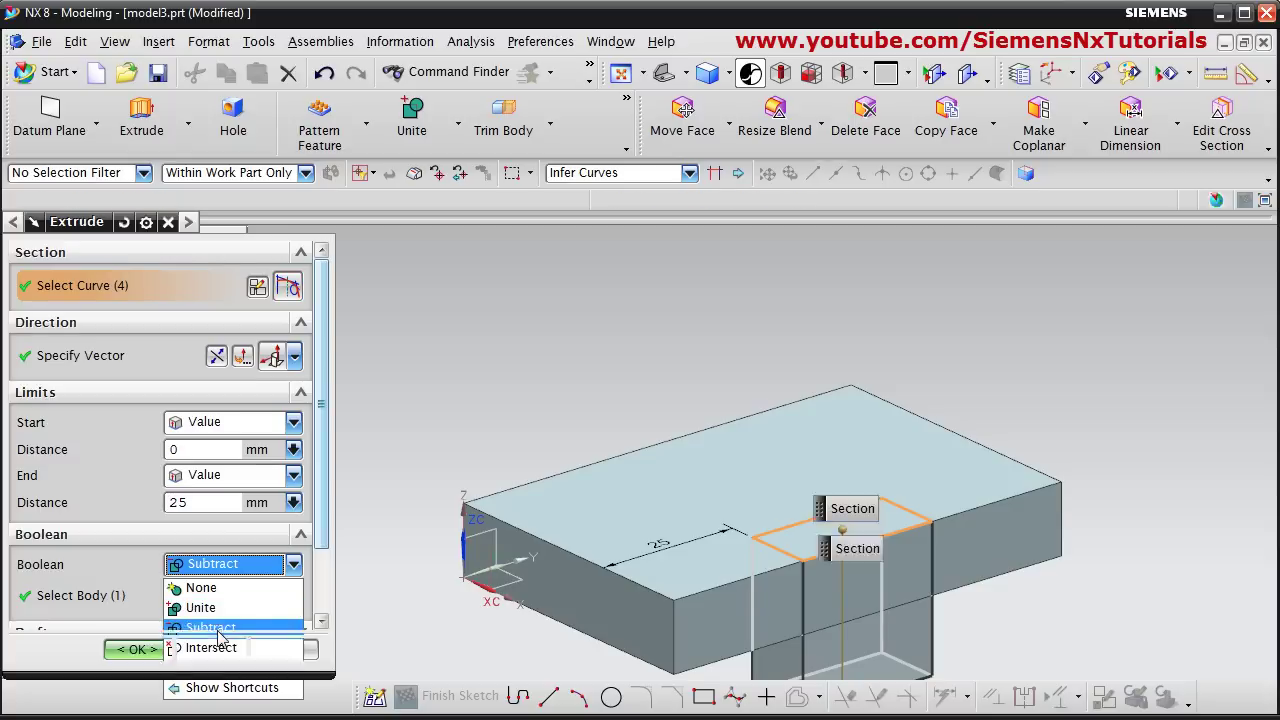
click(137, 650)
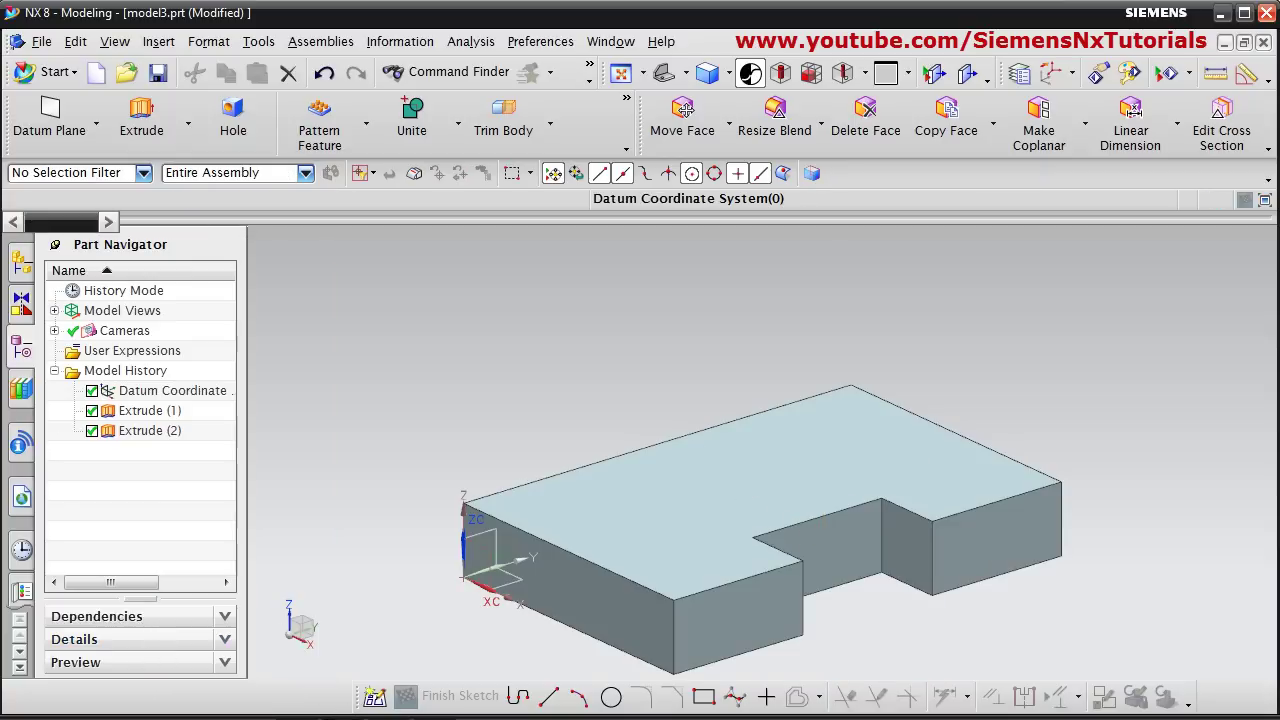
- Check the wedge in the PDF drawing and start an Extrude with its section sketch on the long side face opposite the notch
key(alt+Tab)
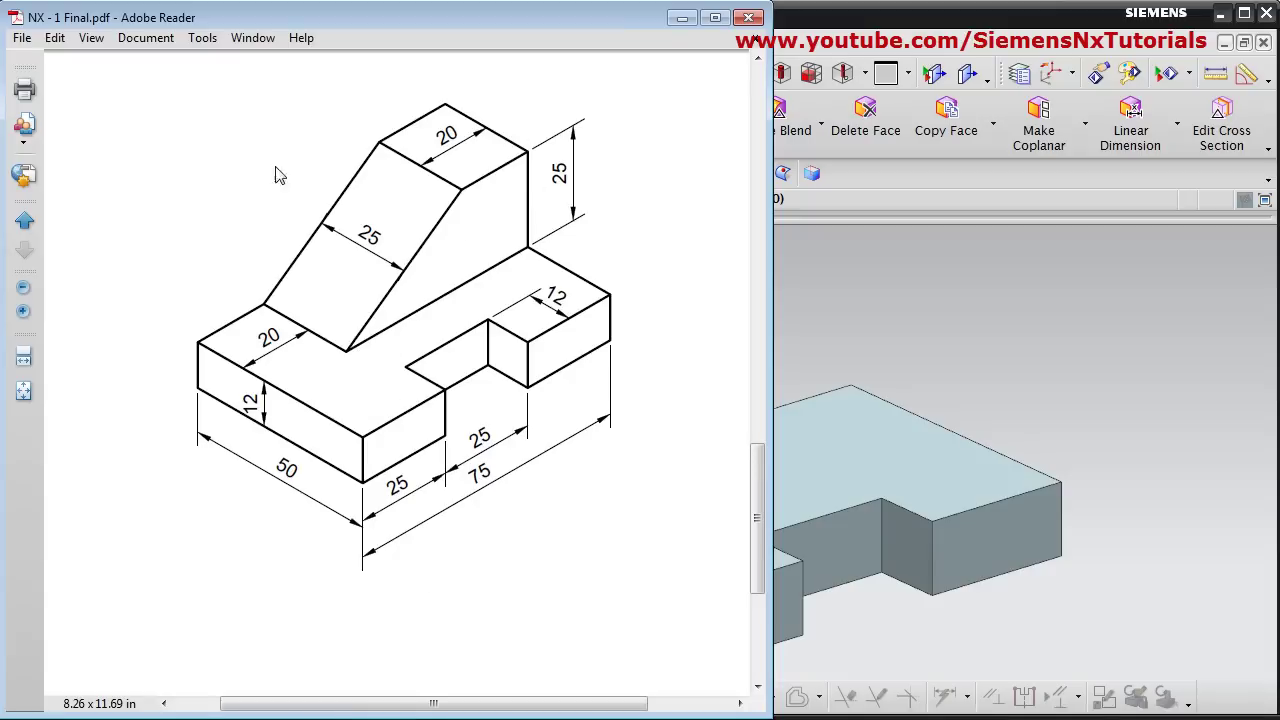
click(690, 17)
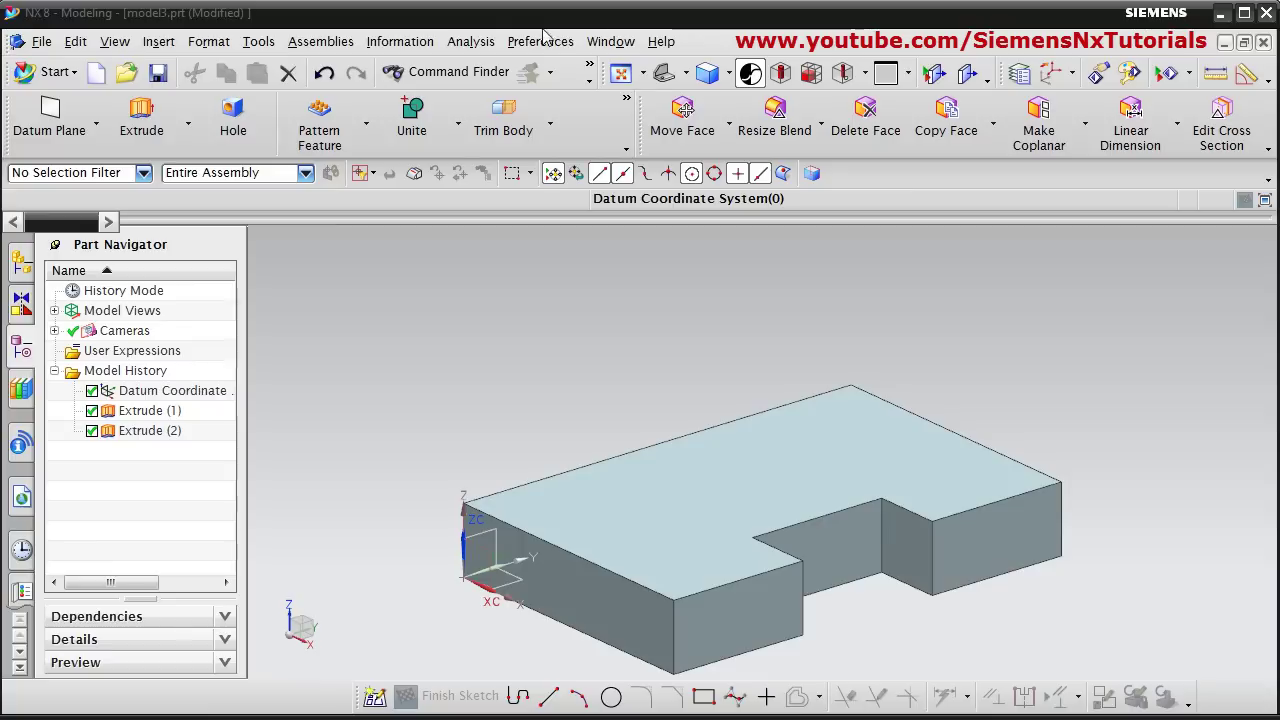
click(157, 130)
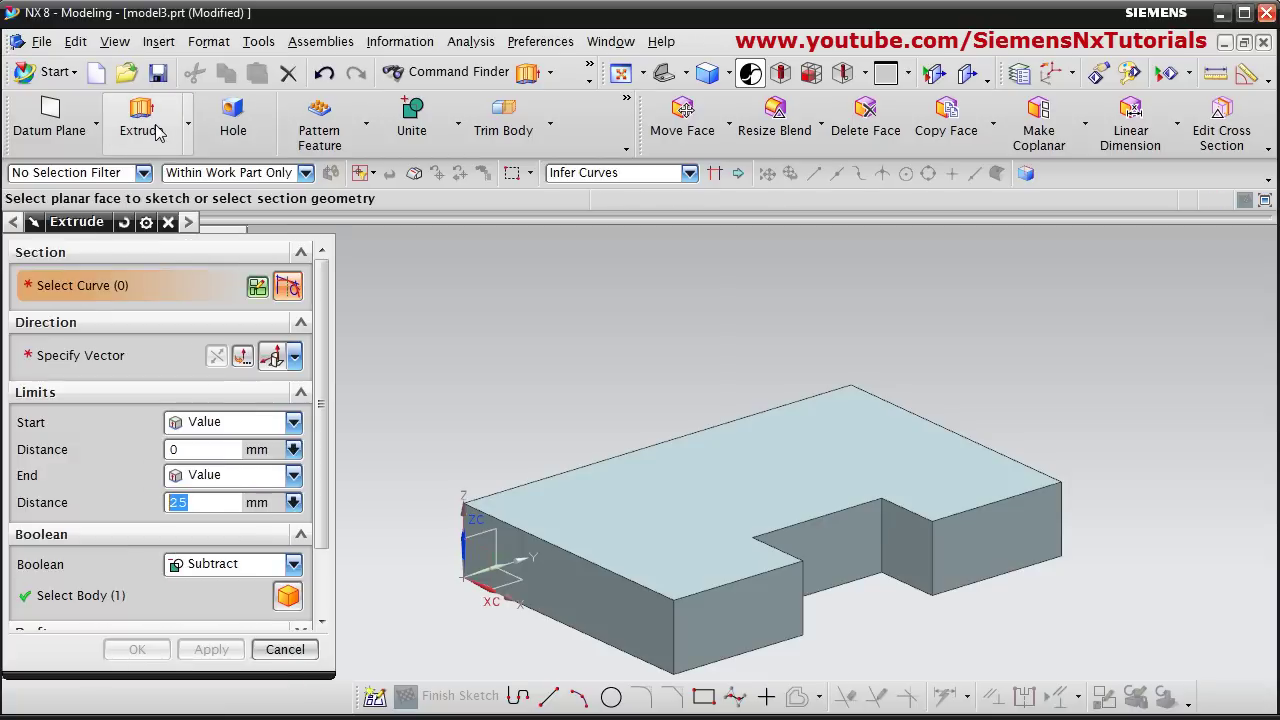
click(257, 289)
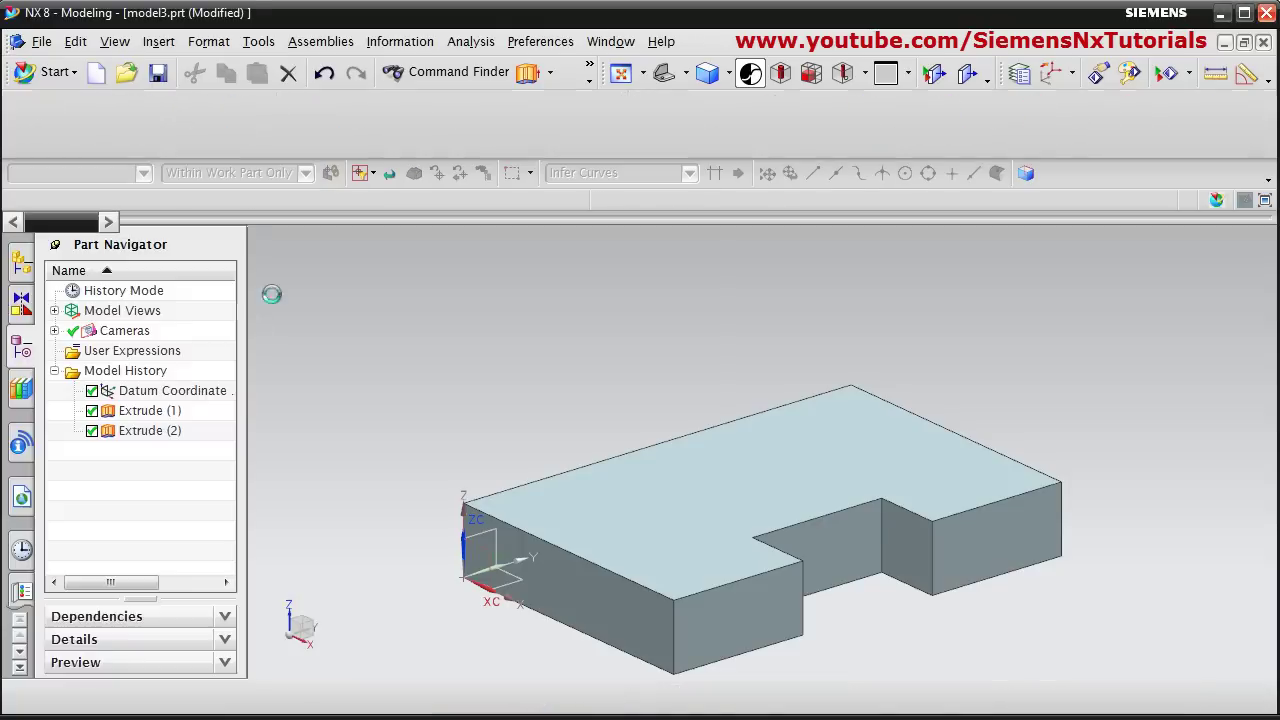
middle_drag(486, 389, 572, 420)
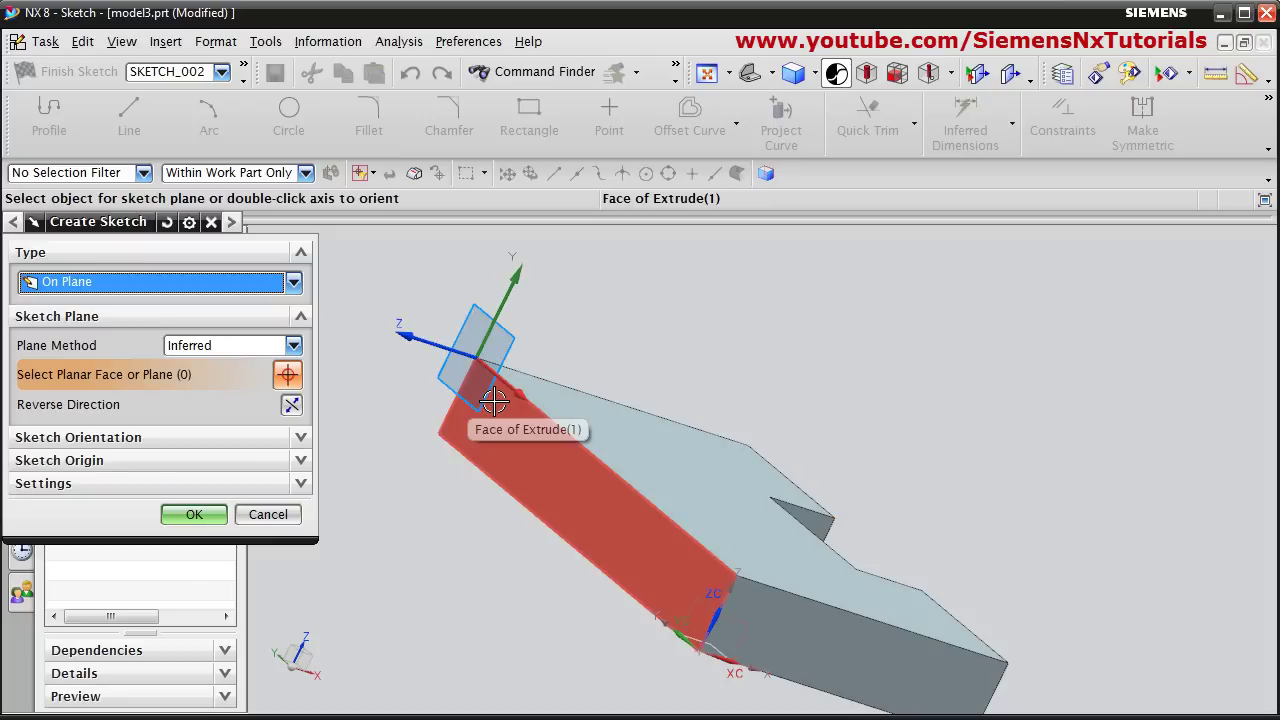
click(494, 400)
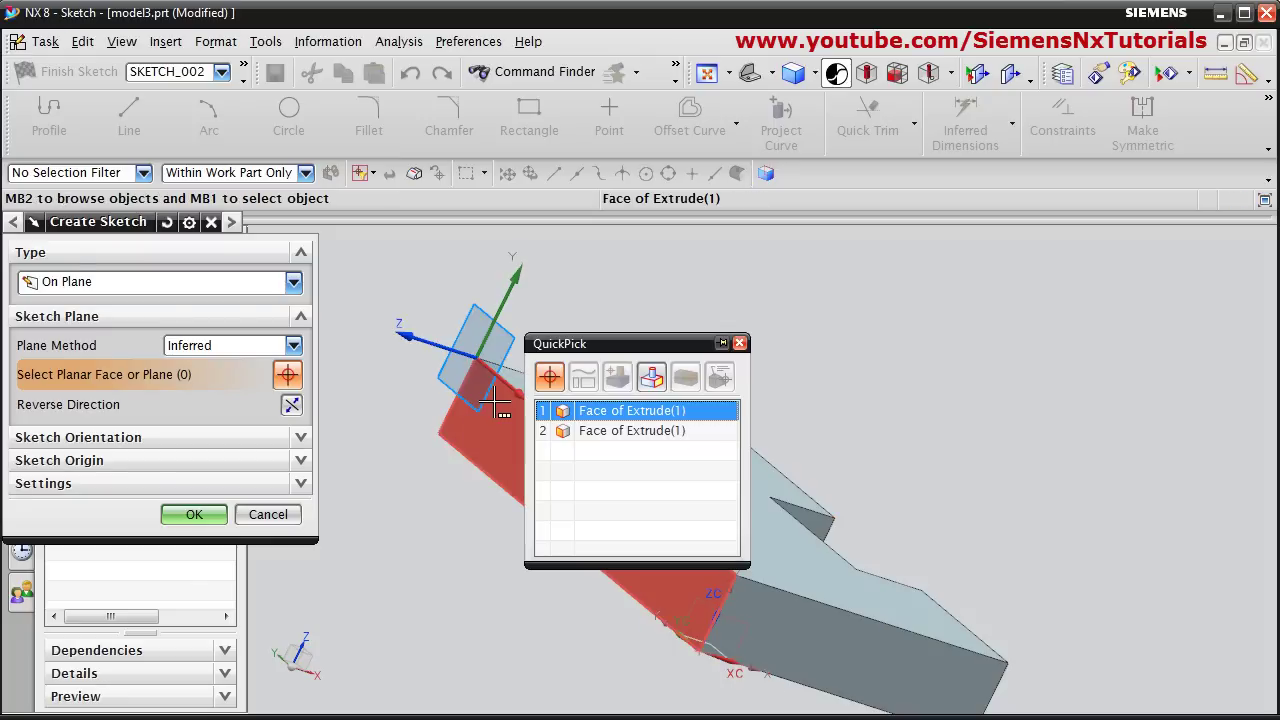
click(618, 424)
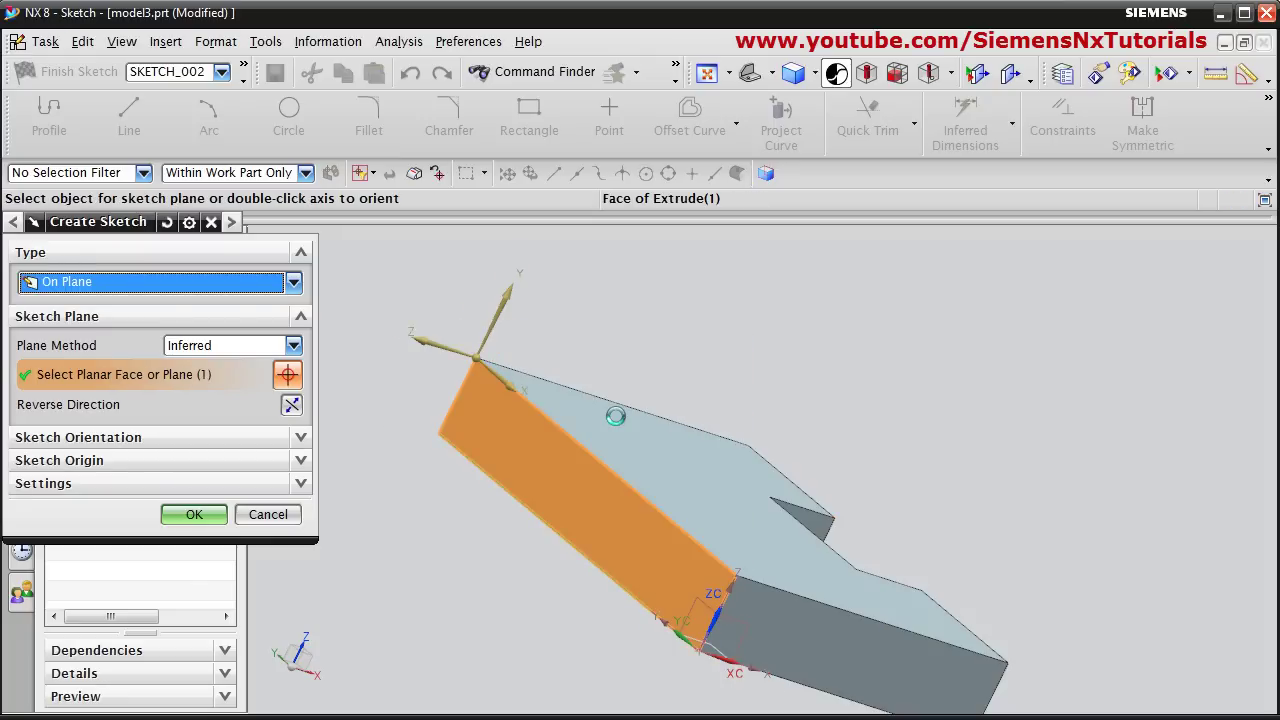
click(210, 515)
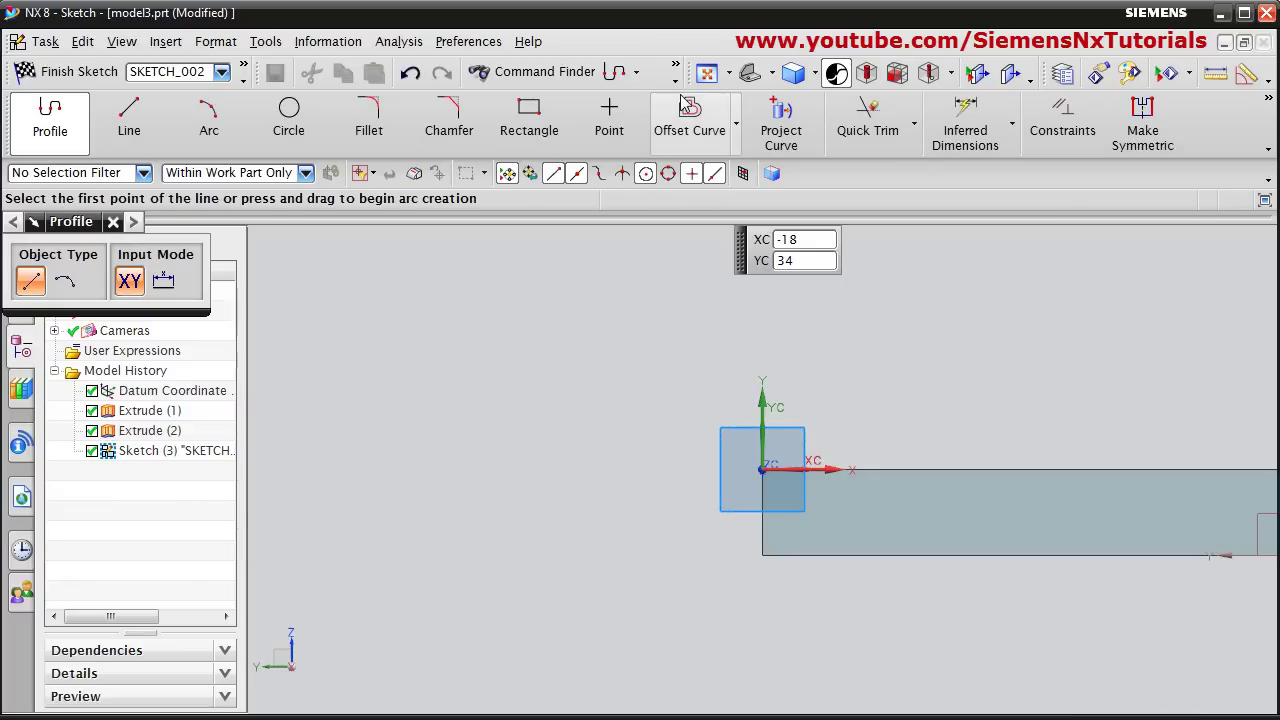
- Check the wedge in the PDF drawing and draw a 25 mm vertical profile line upward from the sketch origin
scroll(745, 335, down, 4)
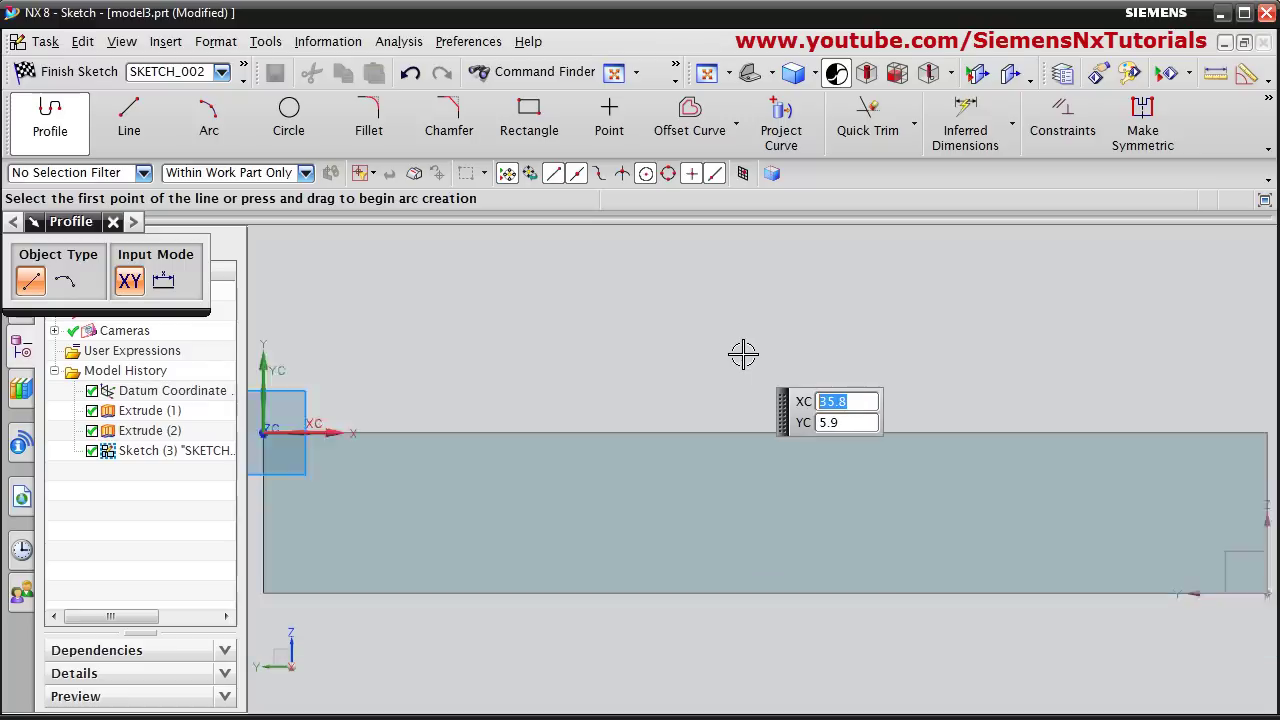
shift+middle_drag(743, 300, 686, 526)
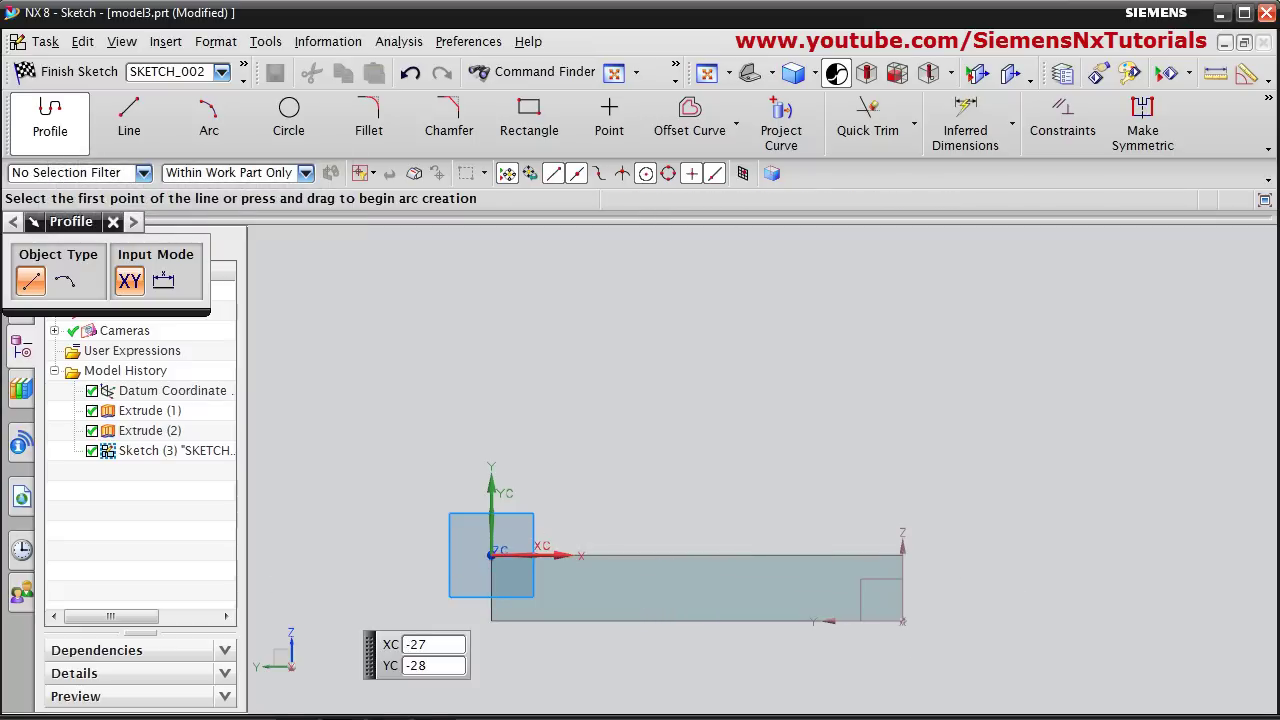
key(alt+Tab)
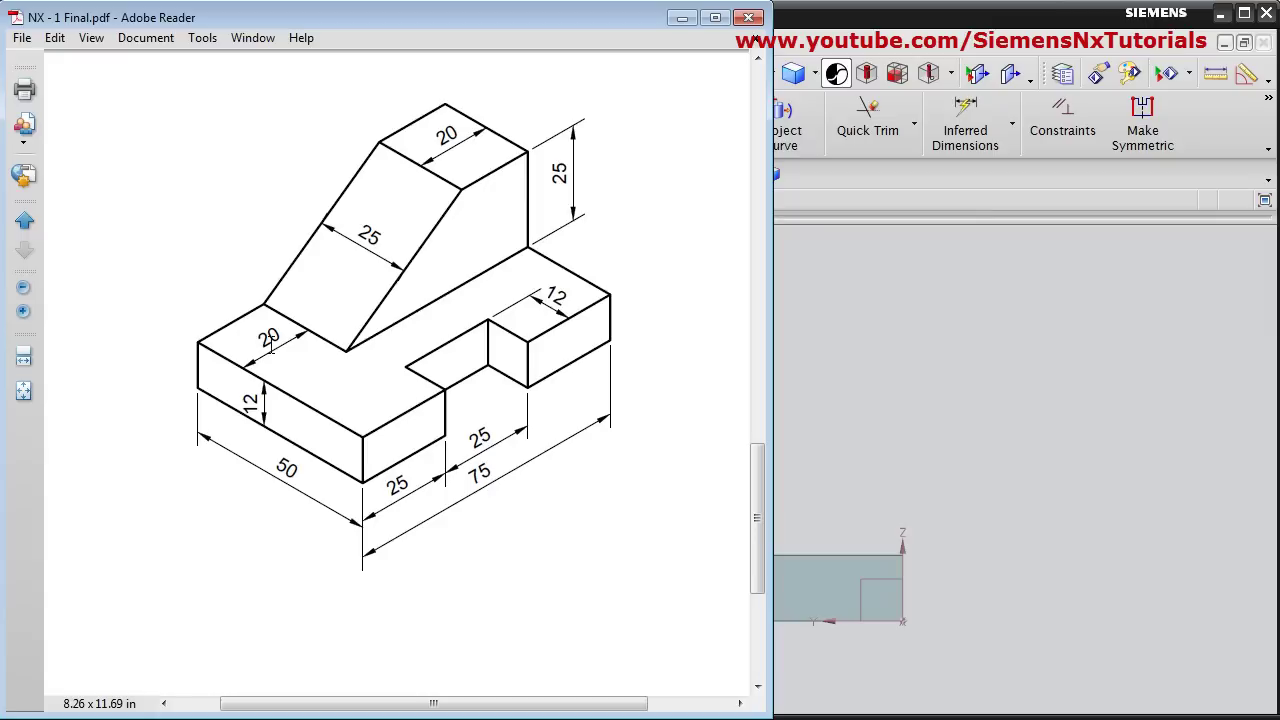
click(684, 28)
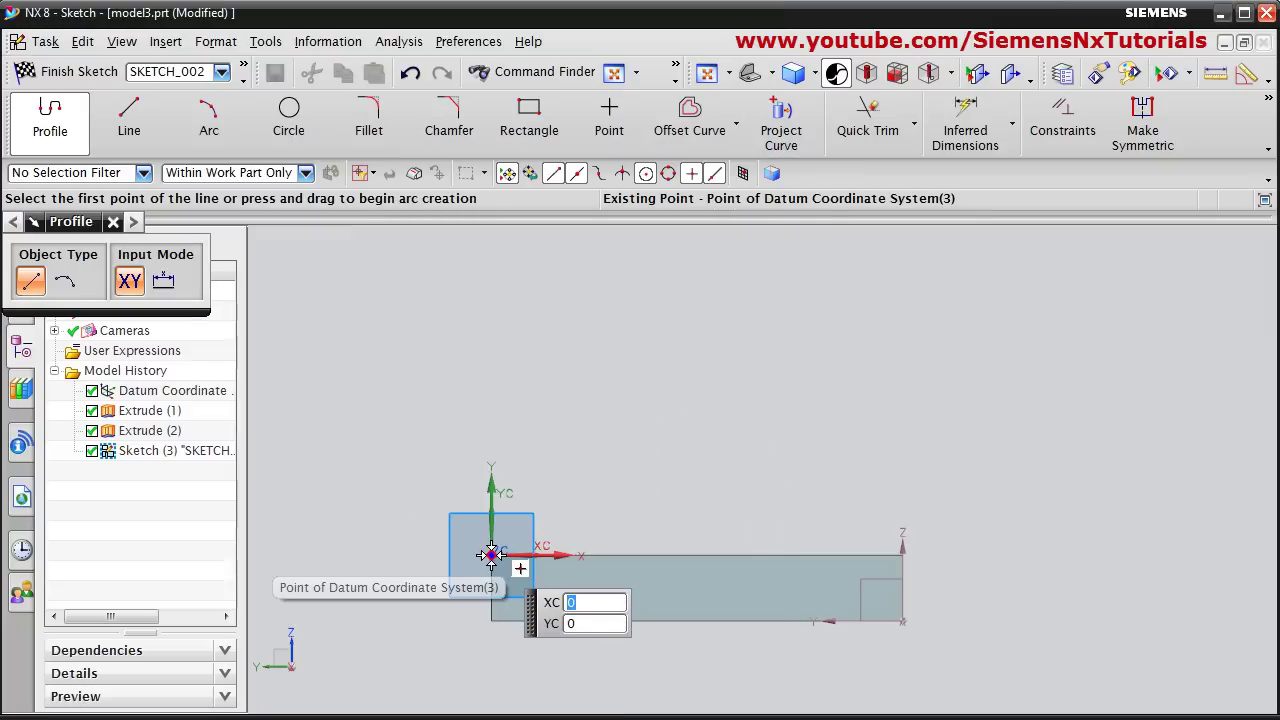
click(490, 555)
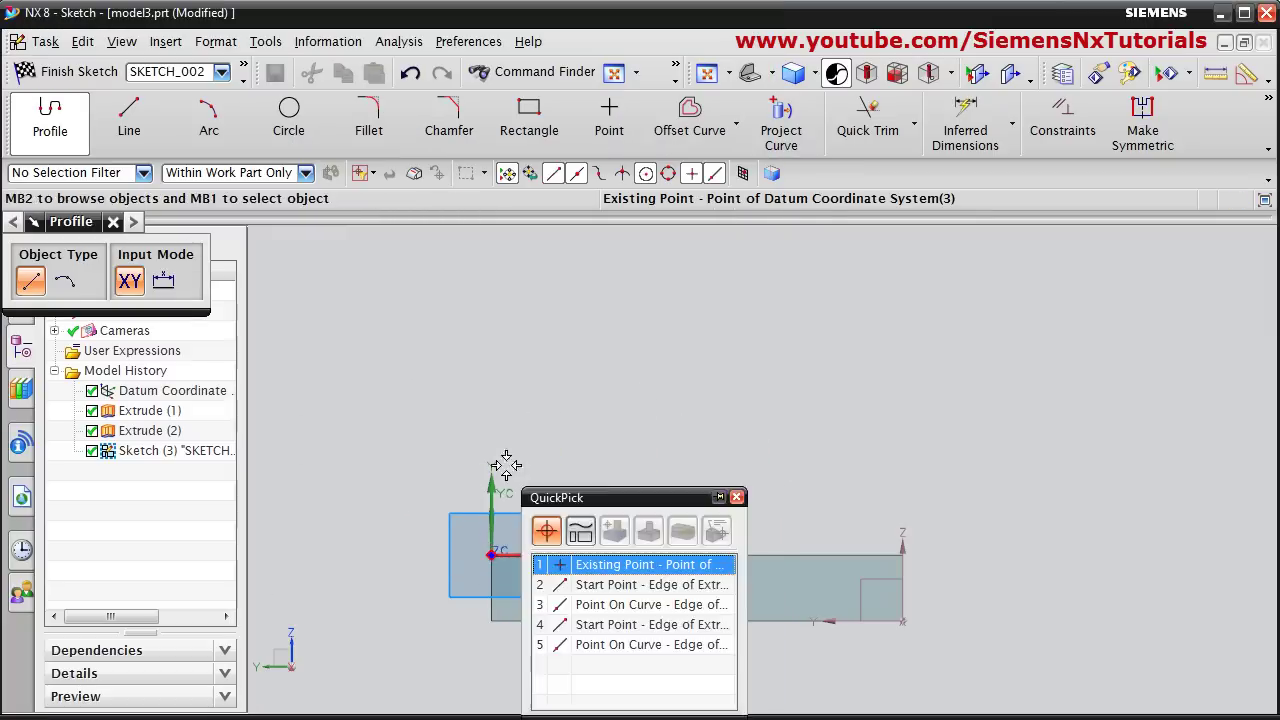
click(600, 570)
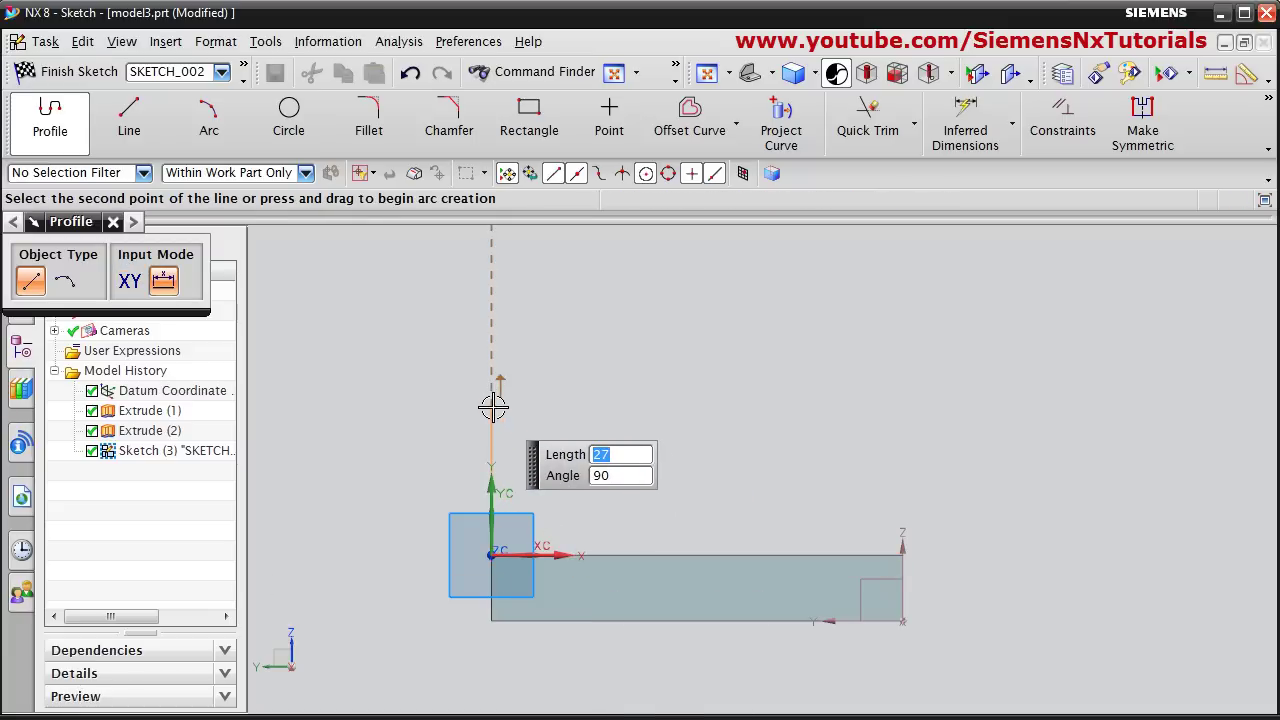
key(Tab)
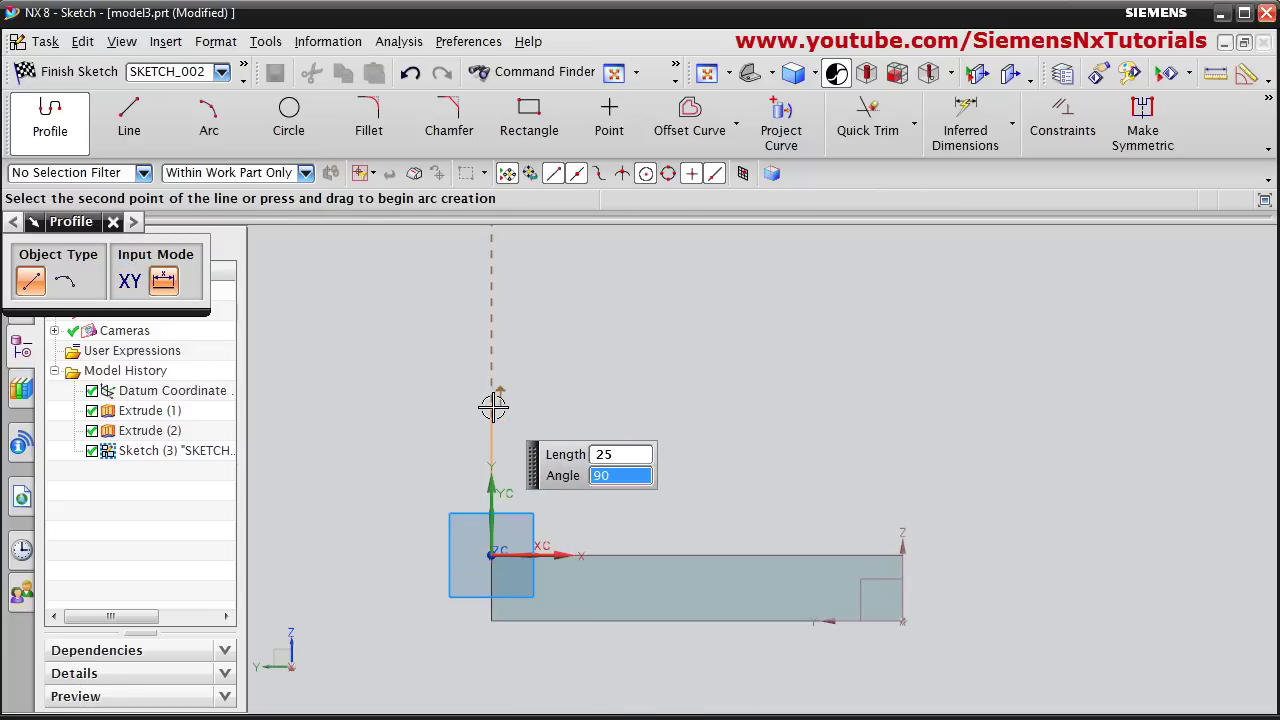
key(Return)
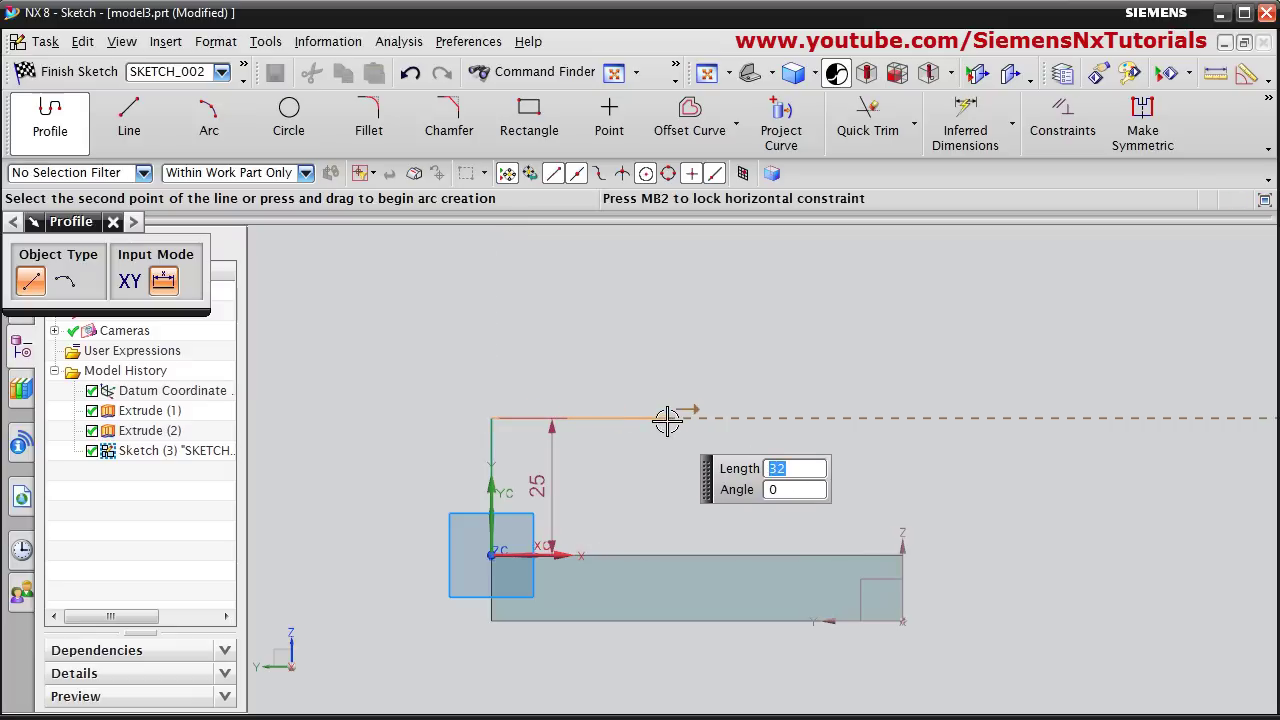
- Continue the wedge profile with a 20 mm horizontal line and a sloped line about 39 mm long to the base's top edge, closing at the origin
text(20)
key(Tab)
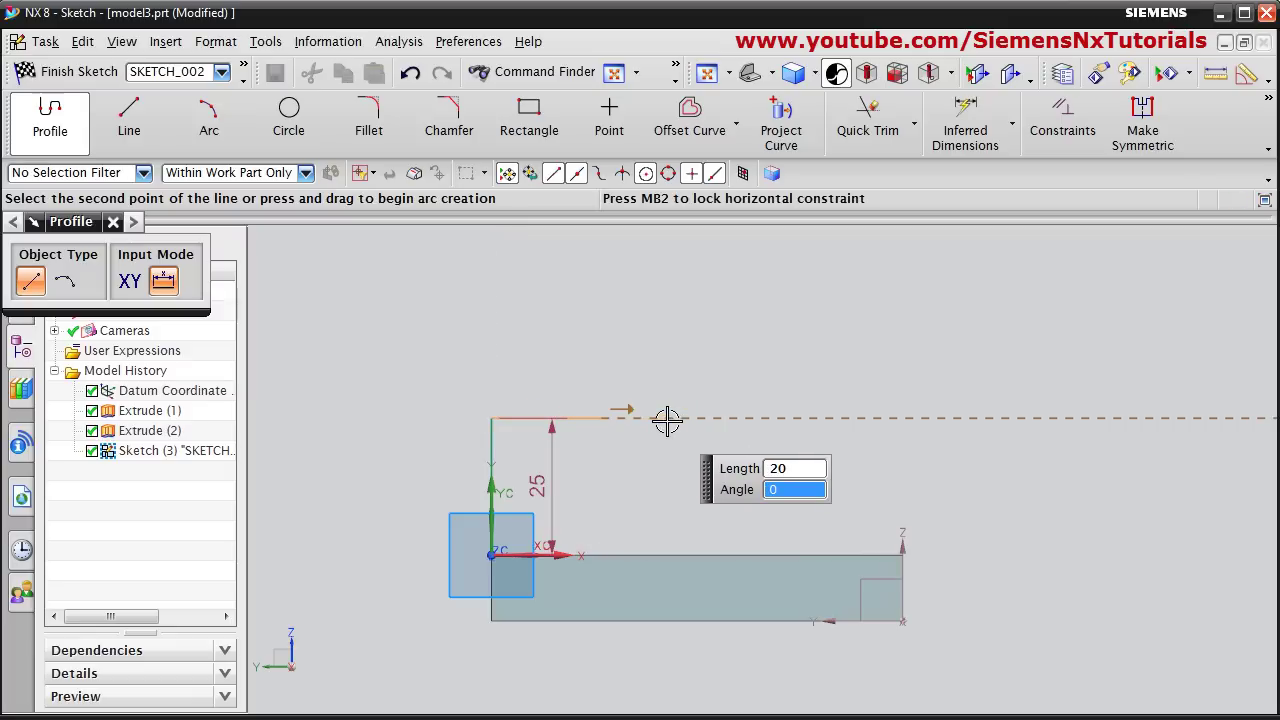
key(Return)
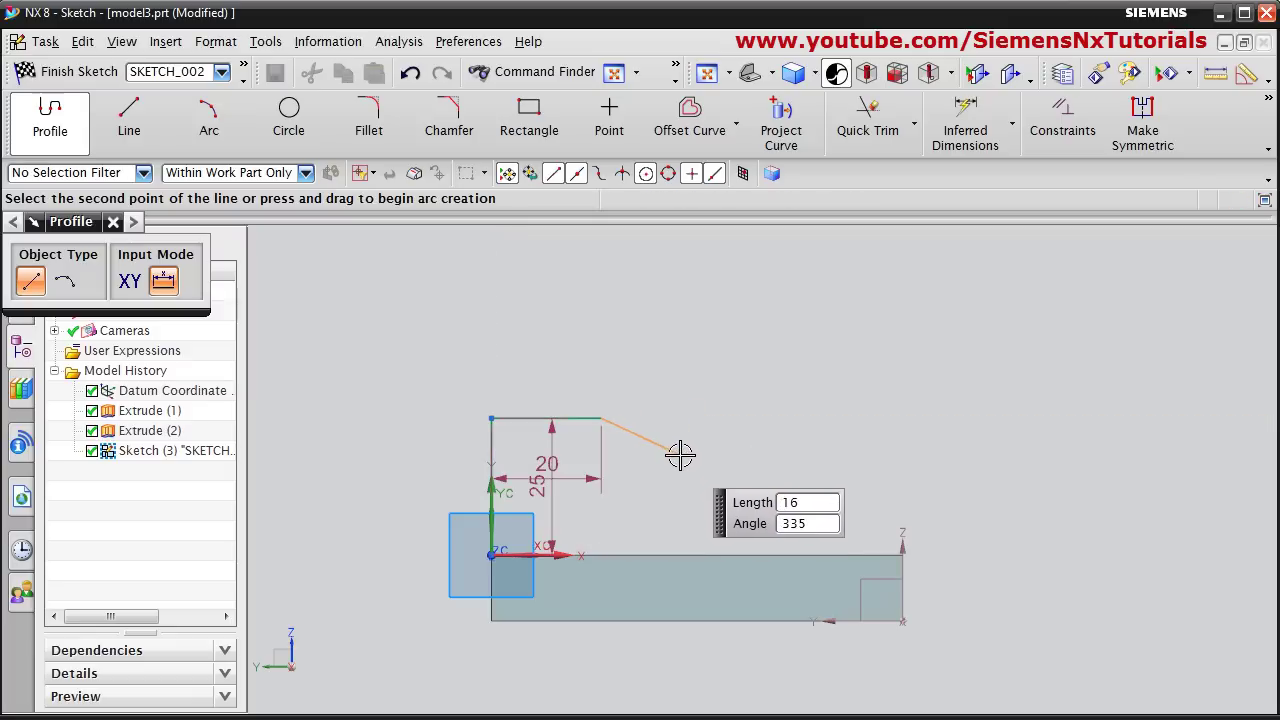
click(765, 553)
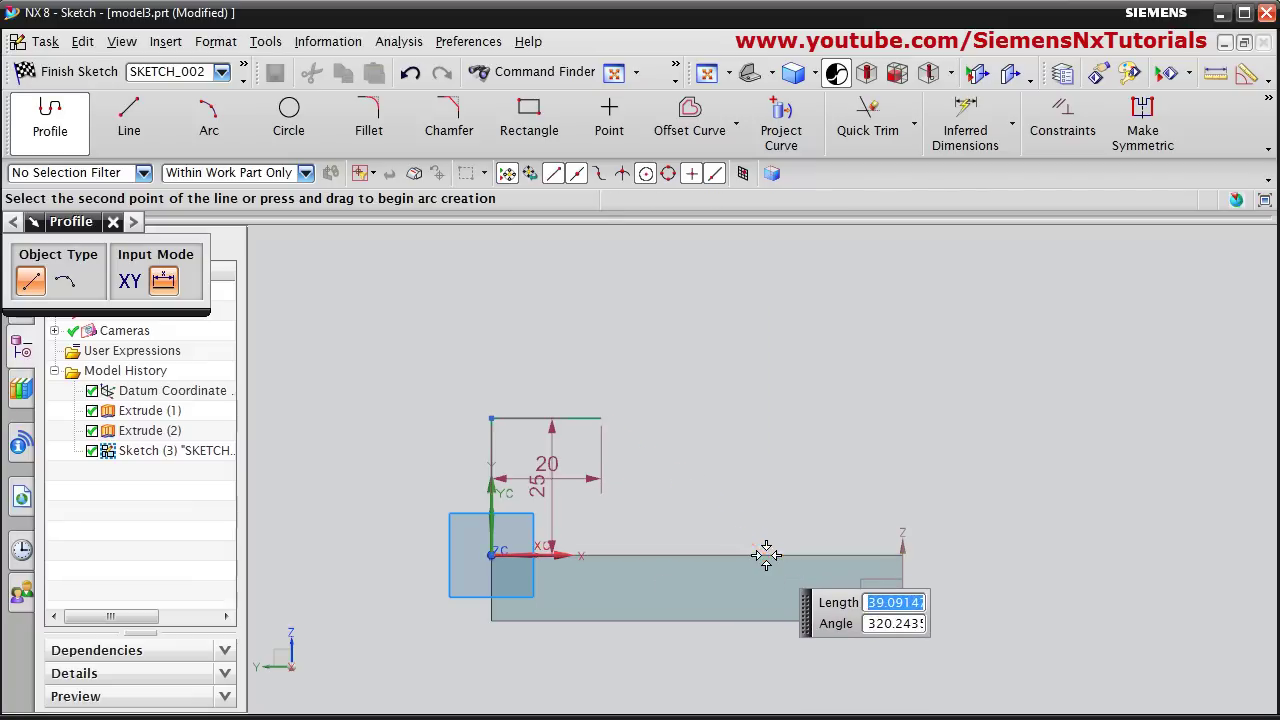
click(490, 556)
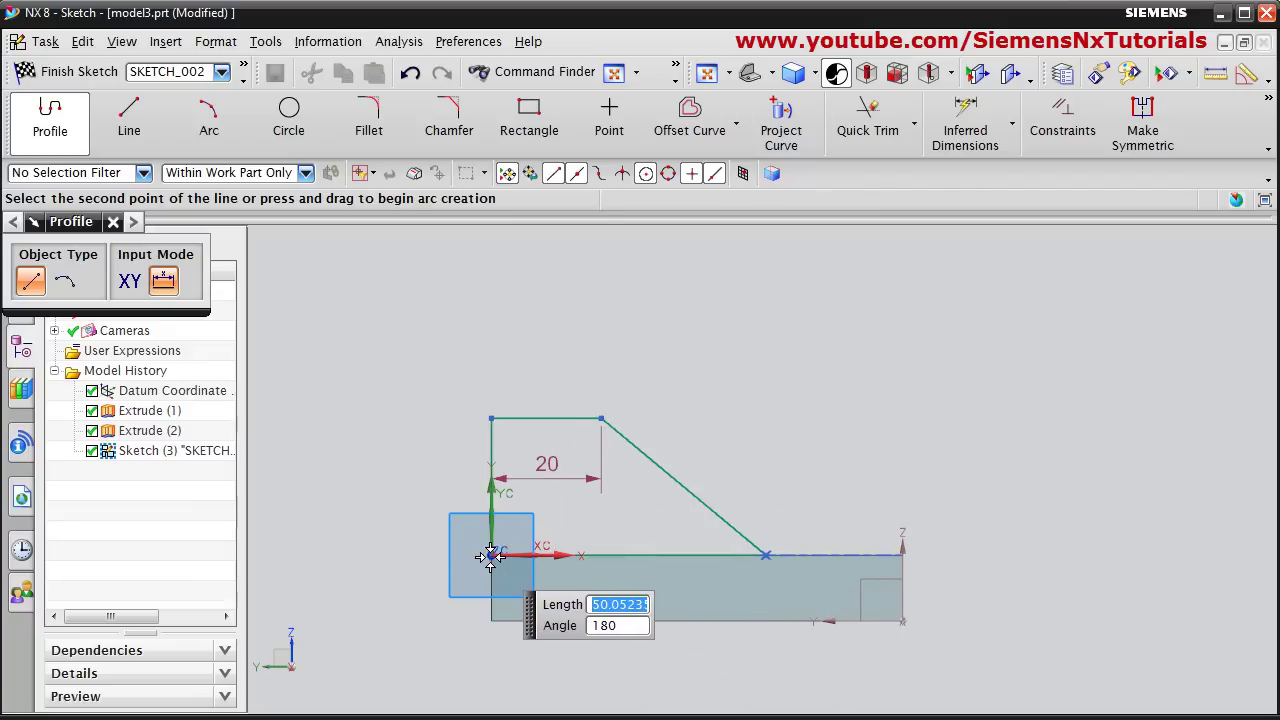
middle_click(746, 426)
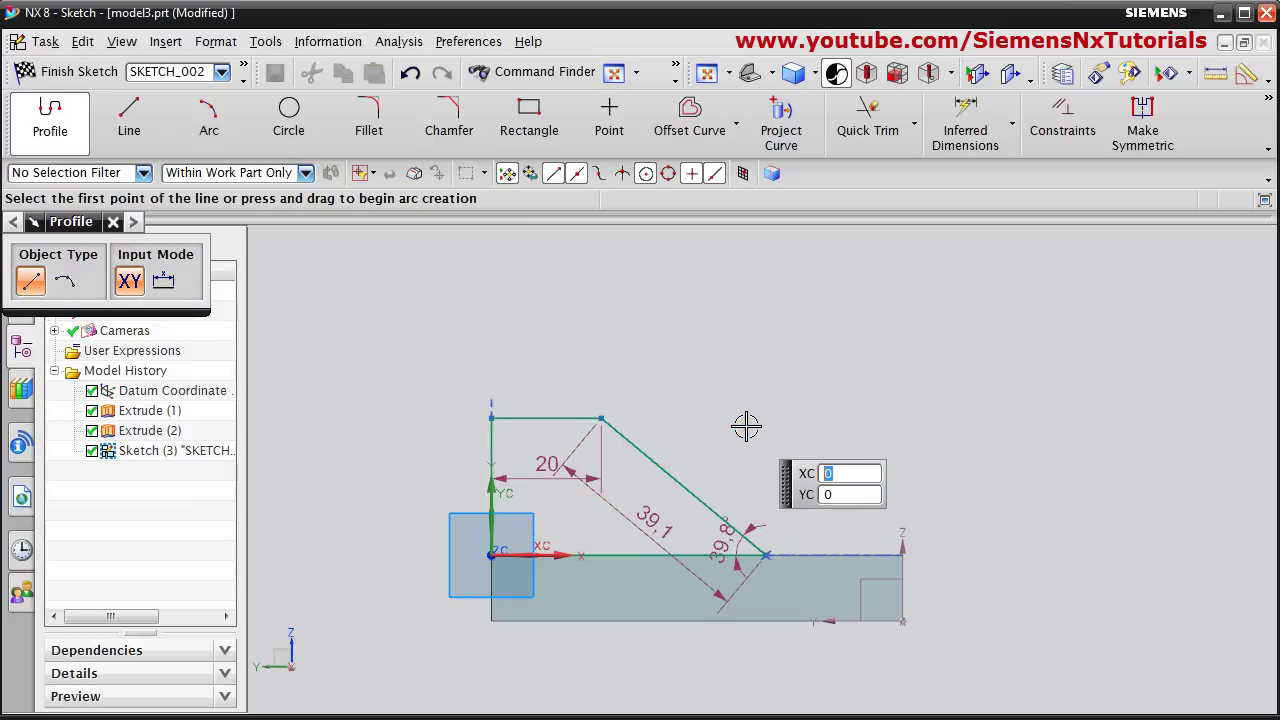
middle_click(746, 426)
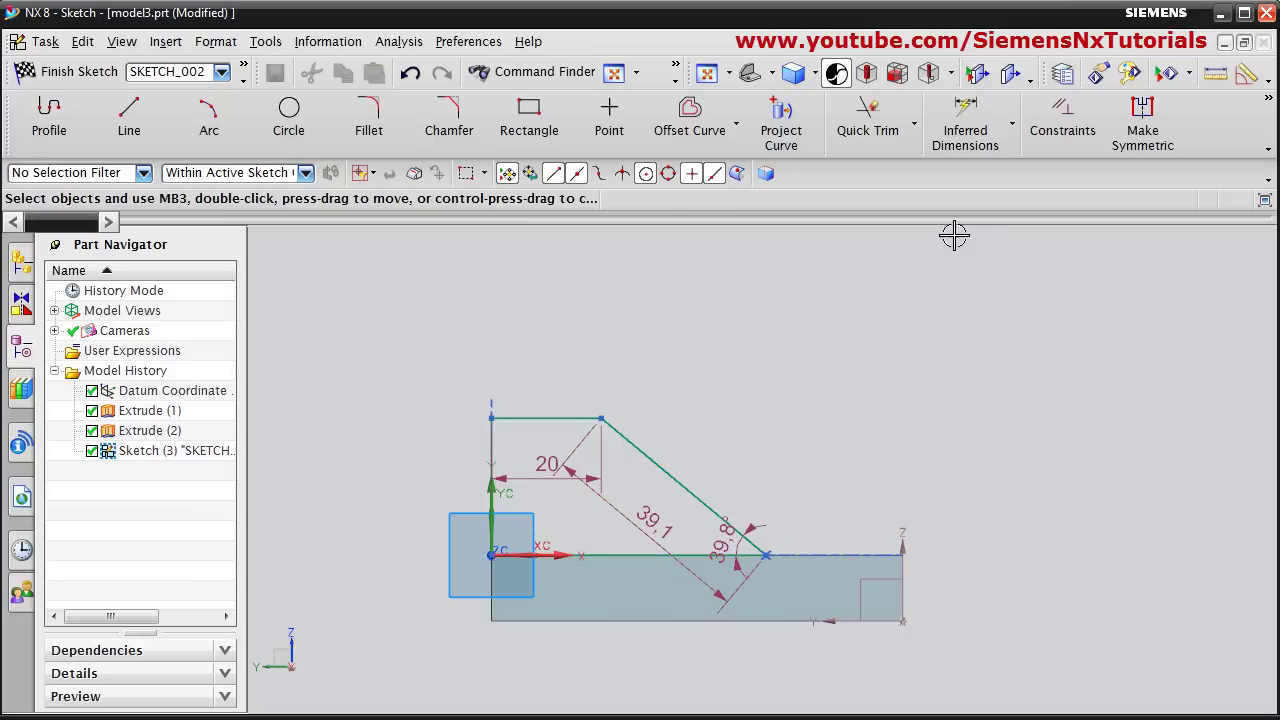
- Add a horizontal dimension to the wedge profile's bottom line and set it to 55 mm
click(1013, 123)
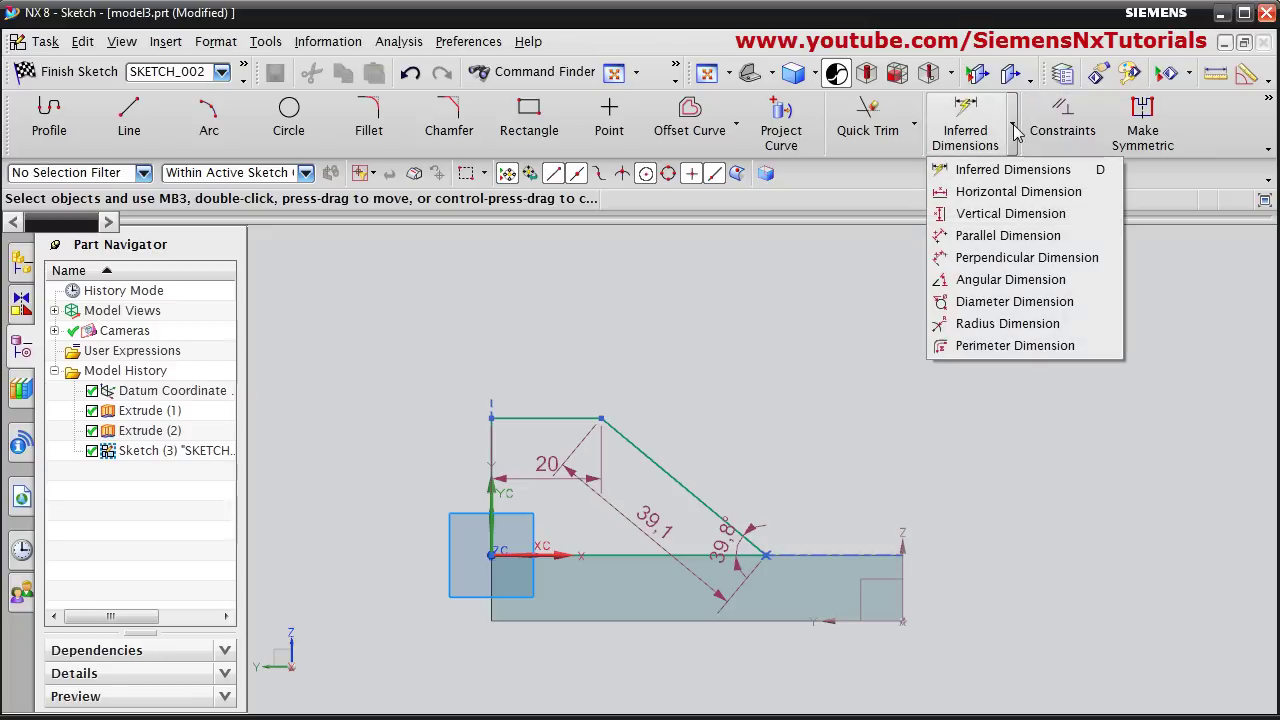
click(1018, 193)
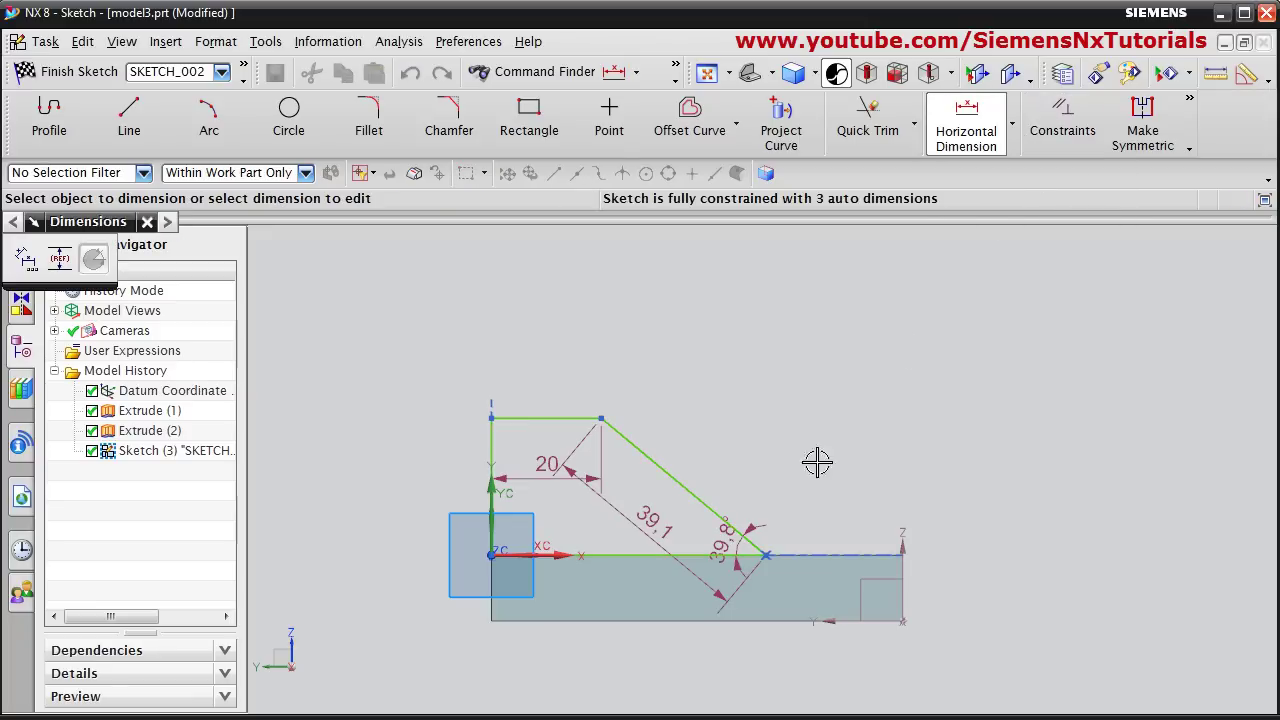
click(627, 567)
click(648, 649)
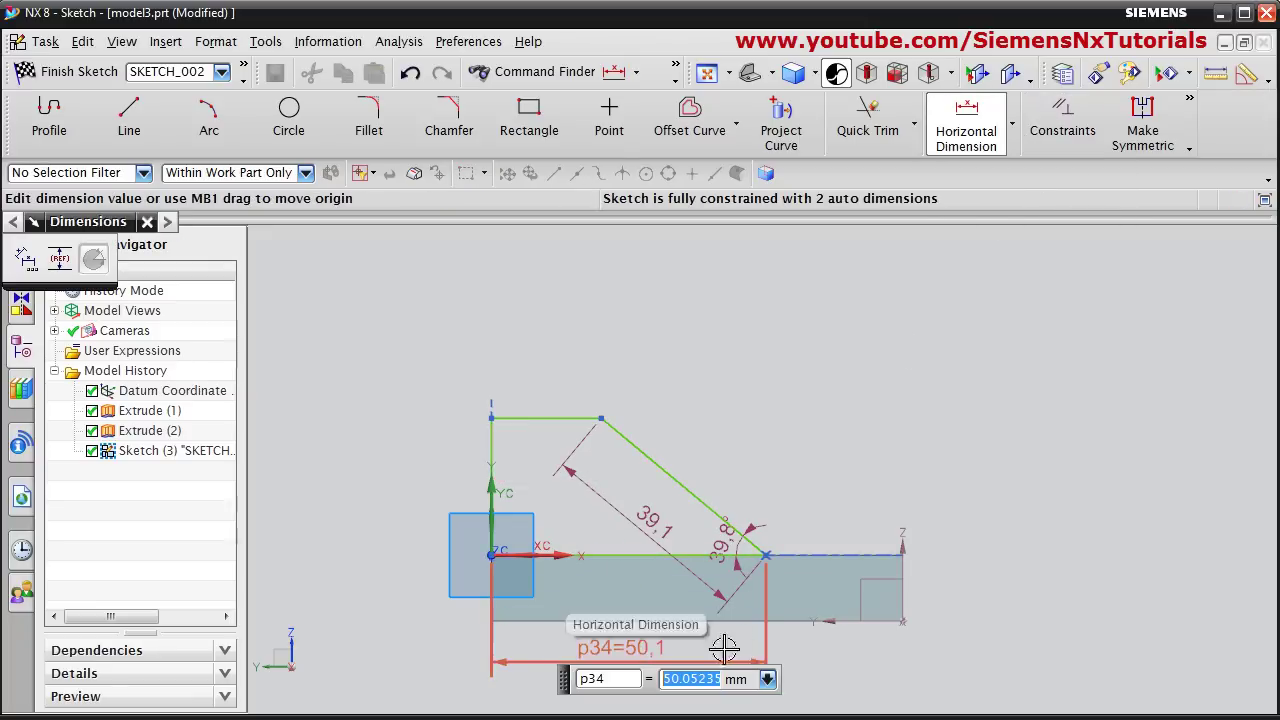
text(55)
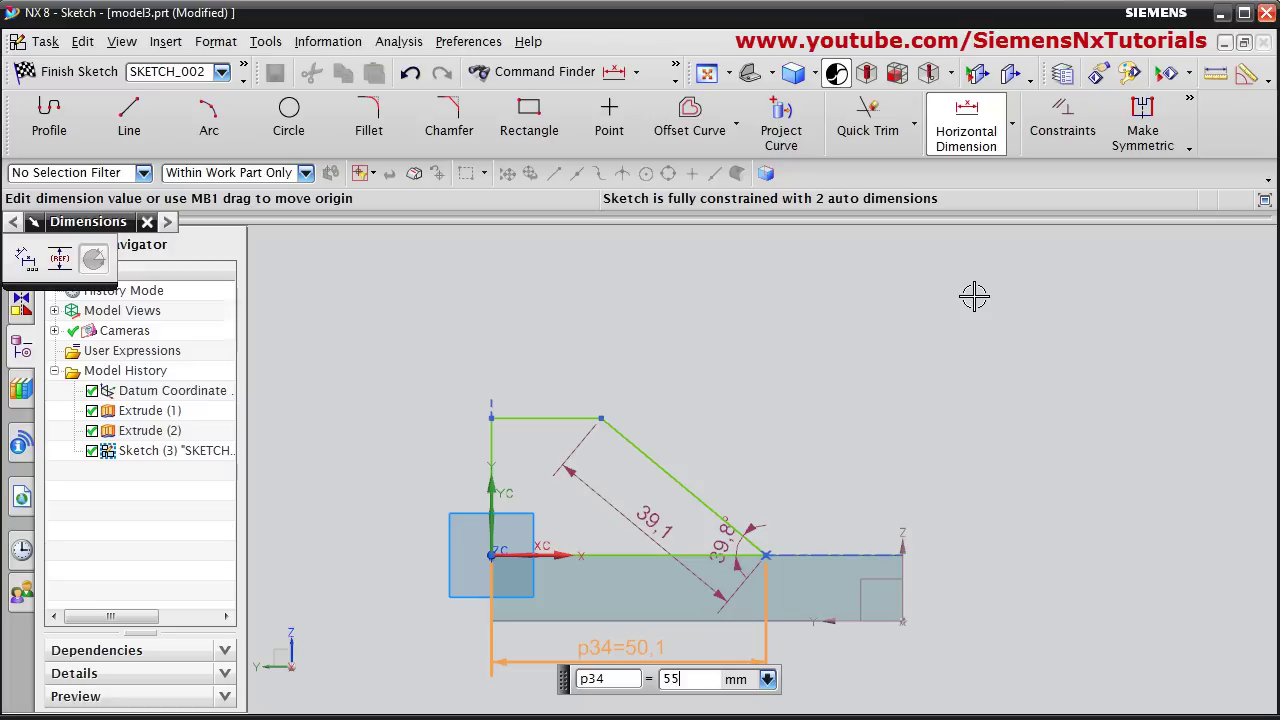
key(Return)
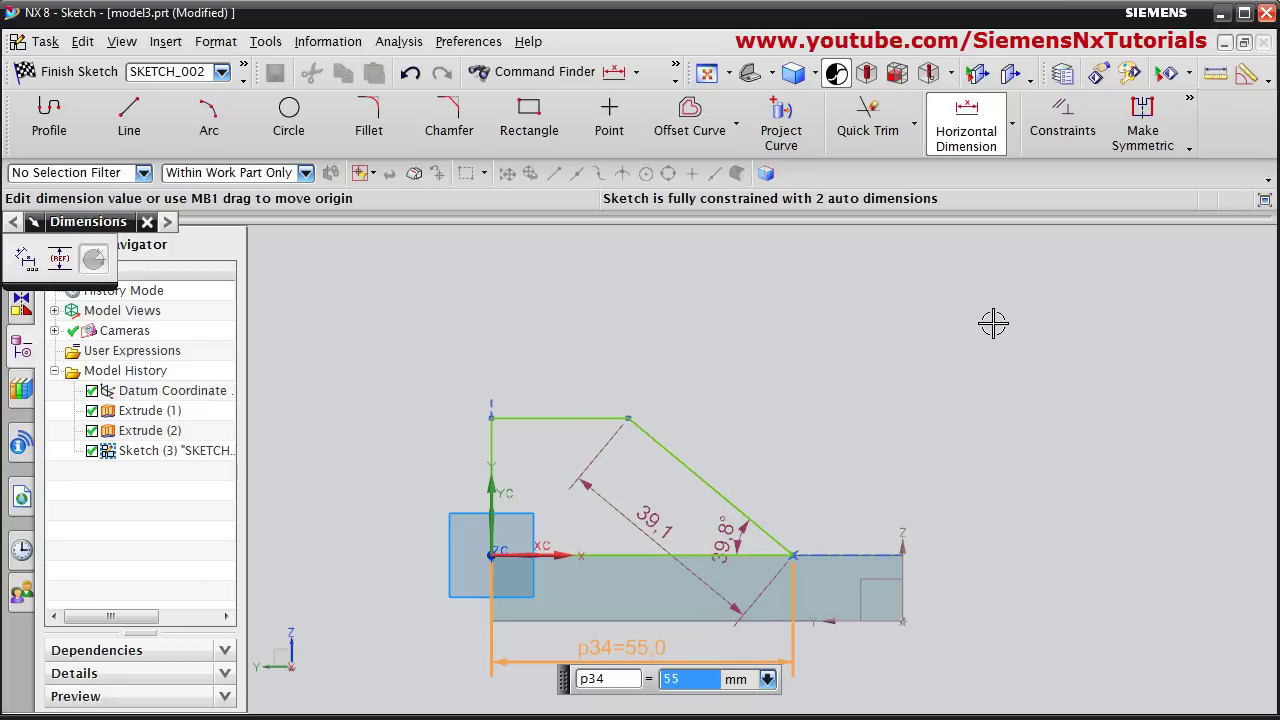
key(Escape)
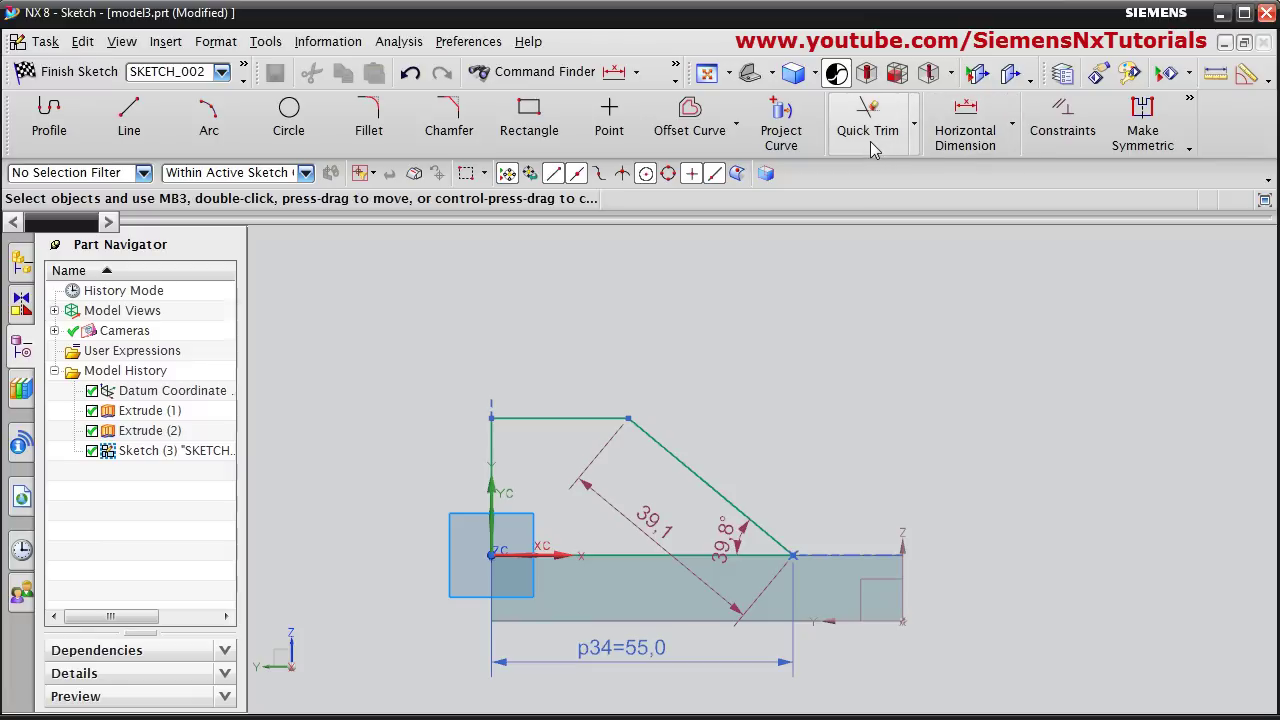
- Add a horizontal dimension to the wedge profile's top line and set it to 20 mm
click(972, 140)
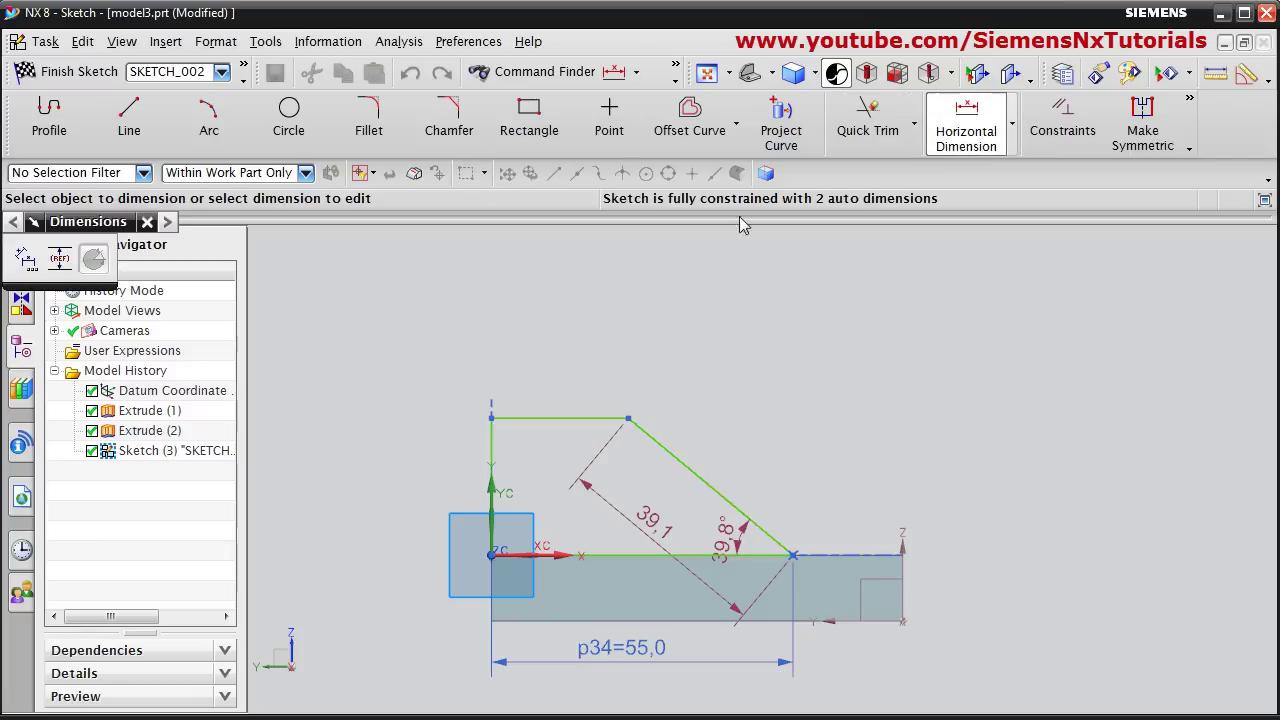
click(558, 417)
click(660, 325)
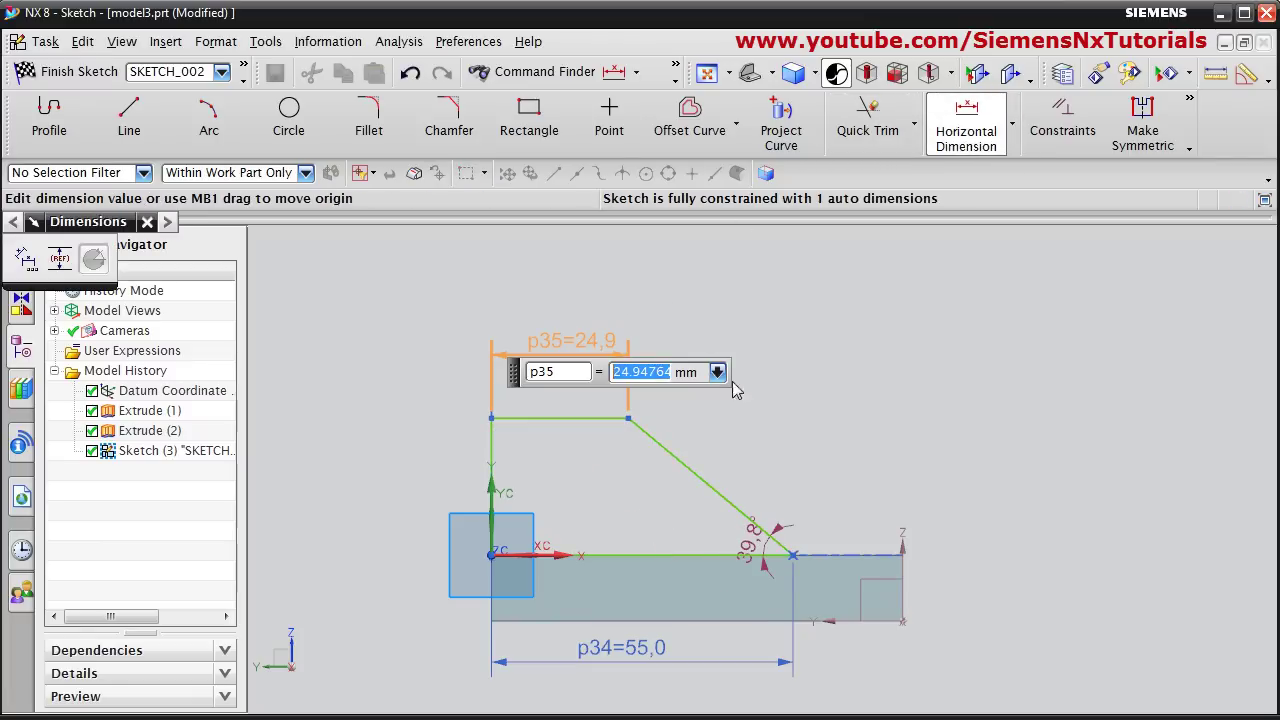
text(20)
key(Return)
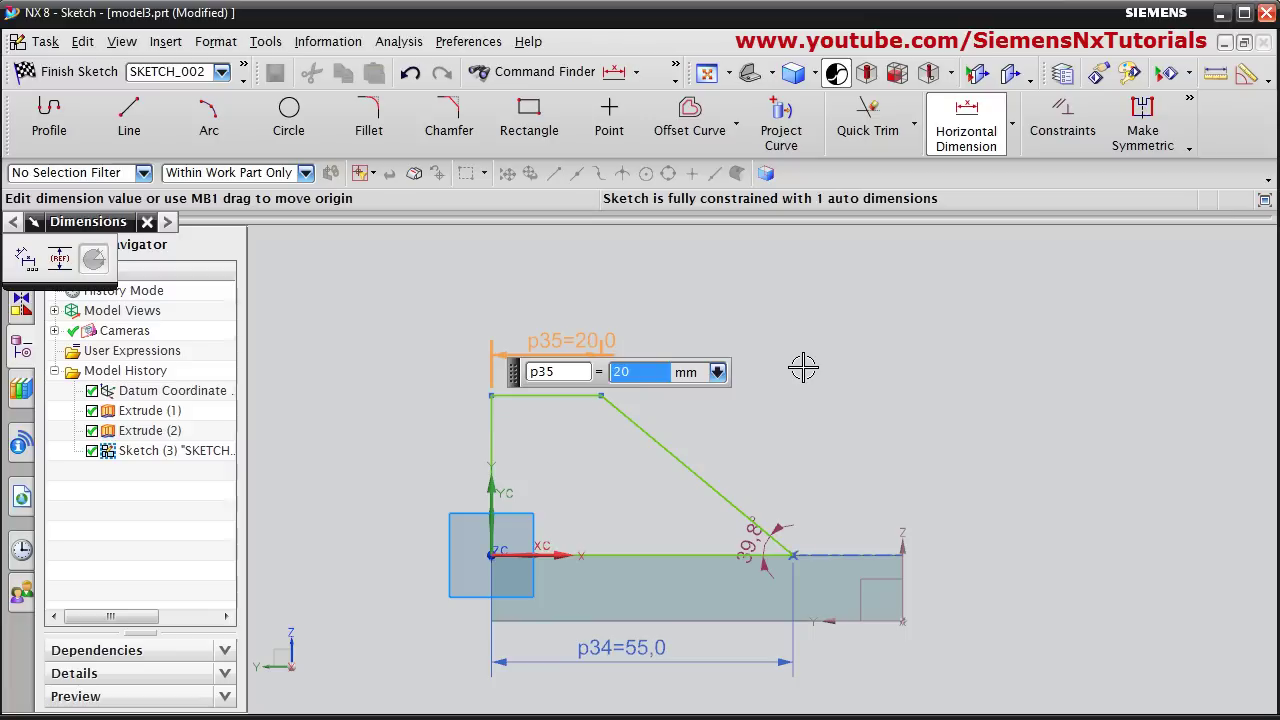
- Add a vertical dimension to the wedge profile's vertical line and set it to 25 mm
click(492, 450)
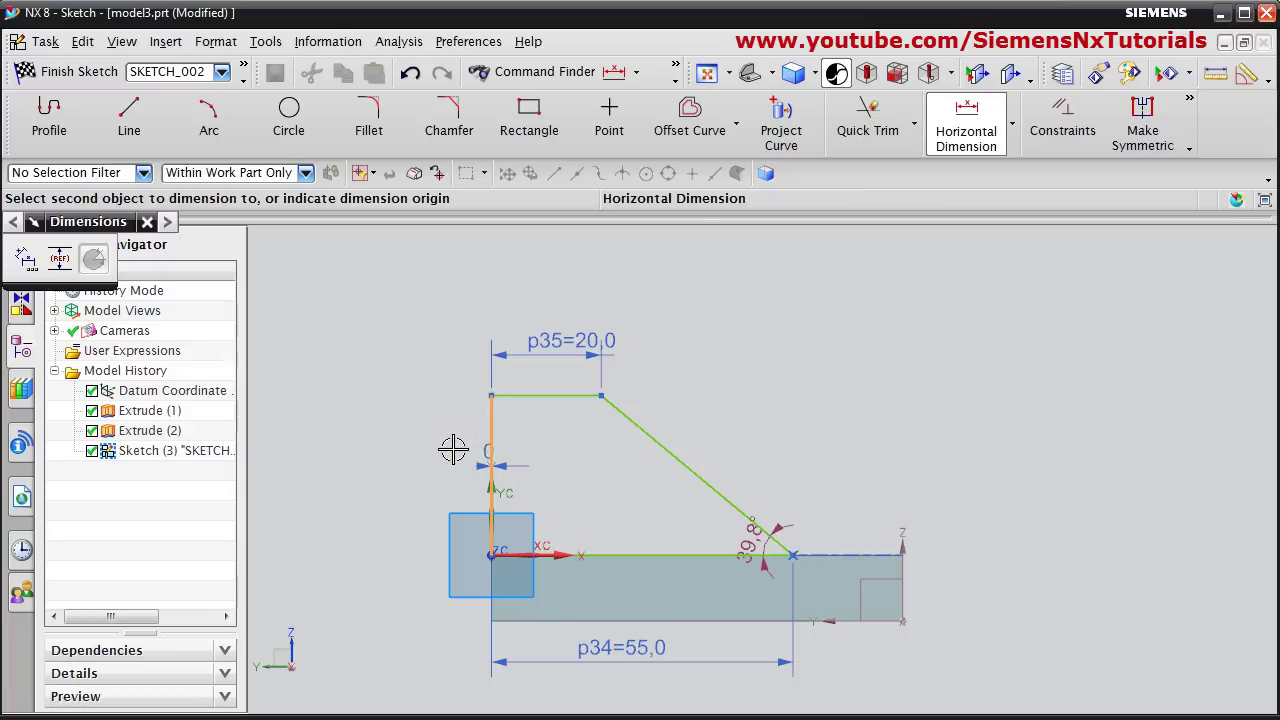
click(1012, 125)
click(1012, 211)
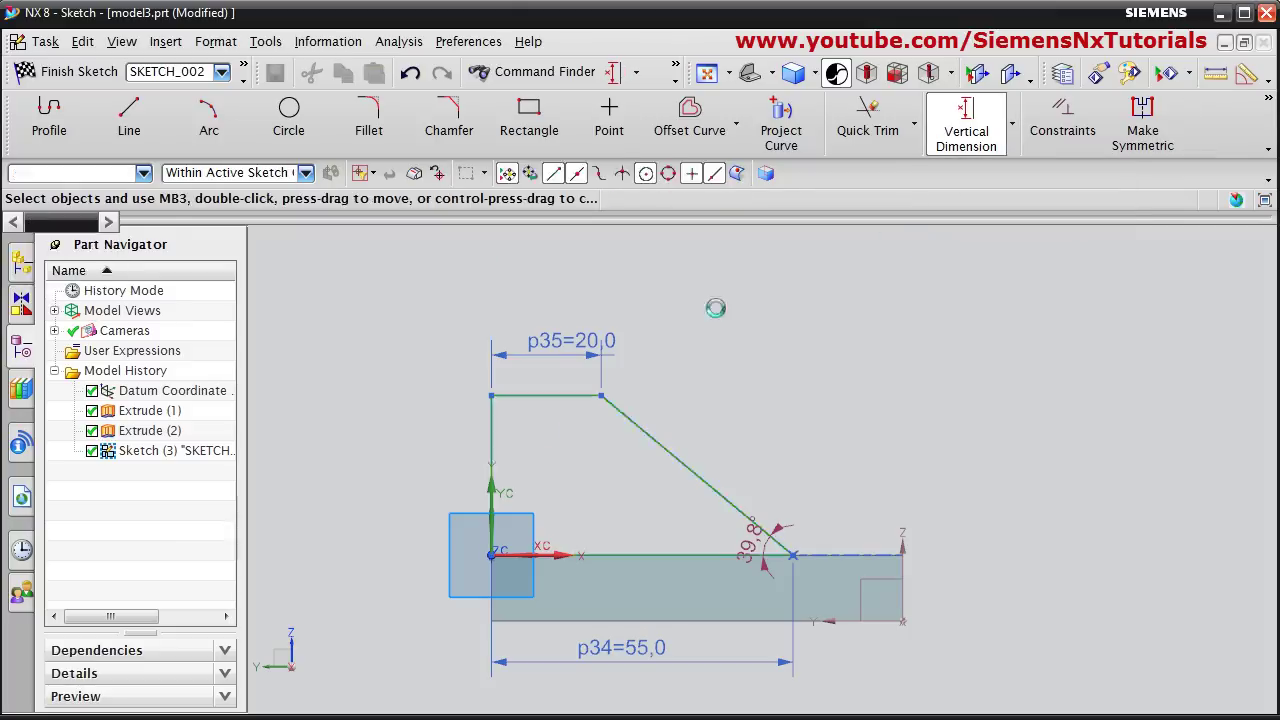
click(487, 444)
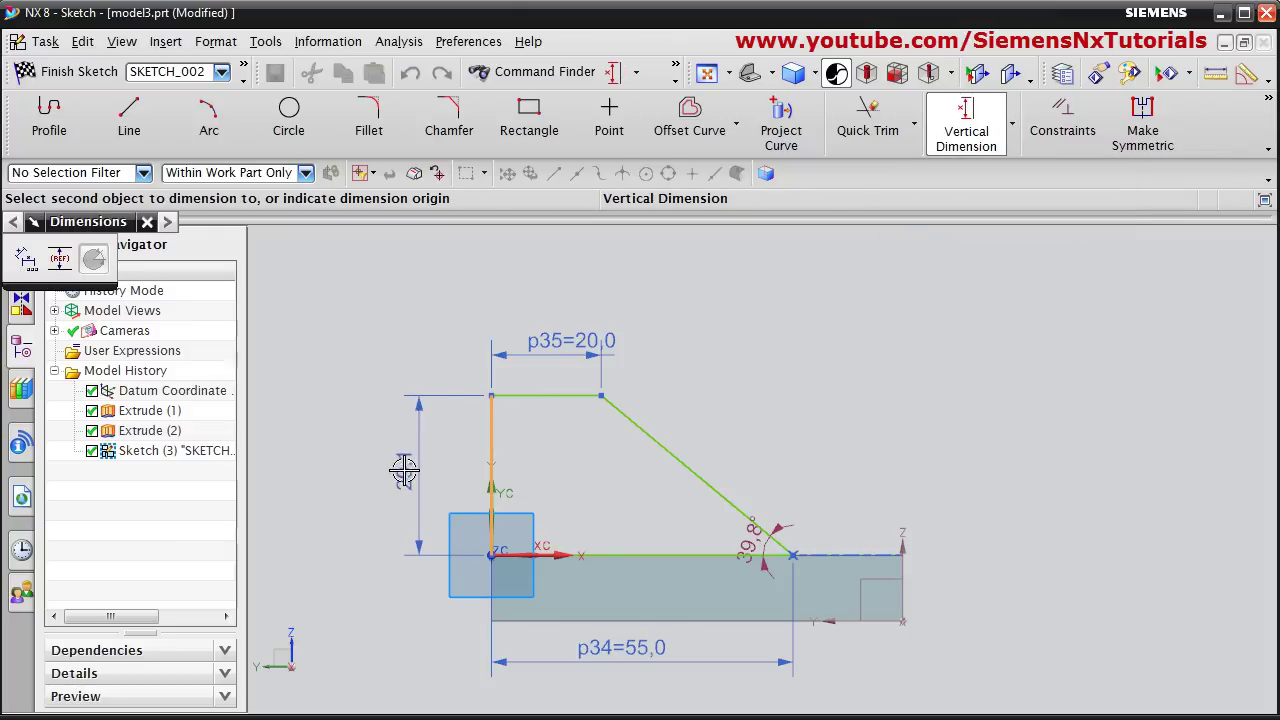
click(418, 450)
text(25)
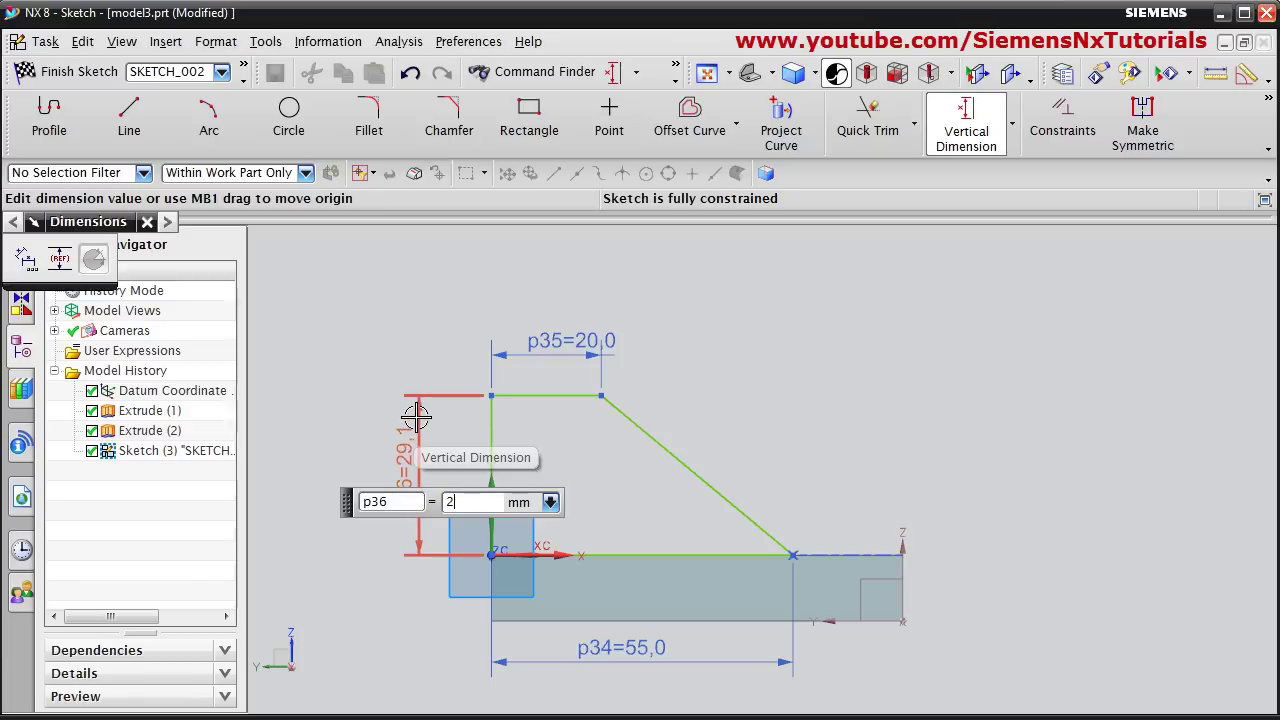
key(Return)
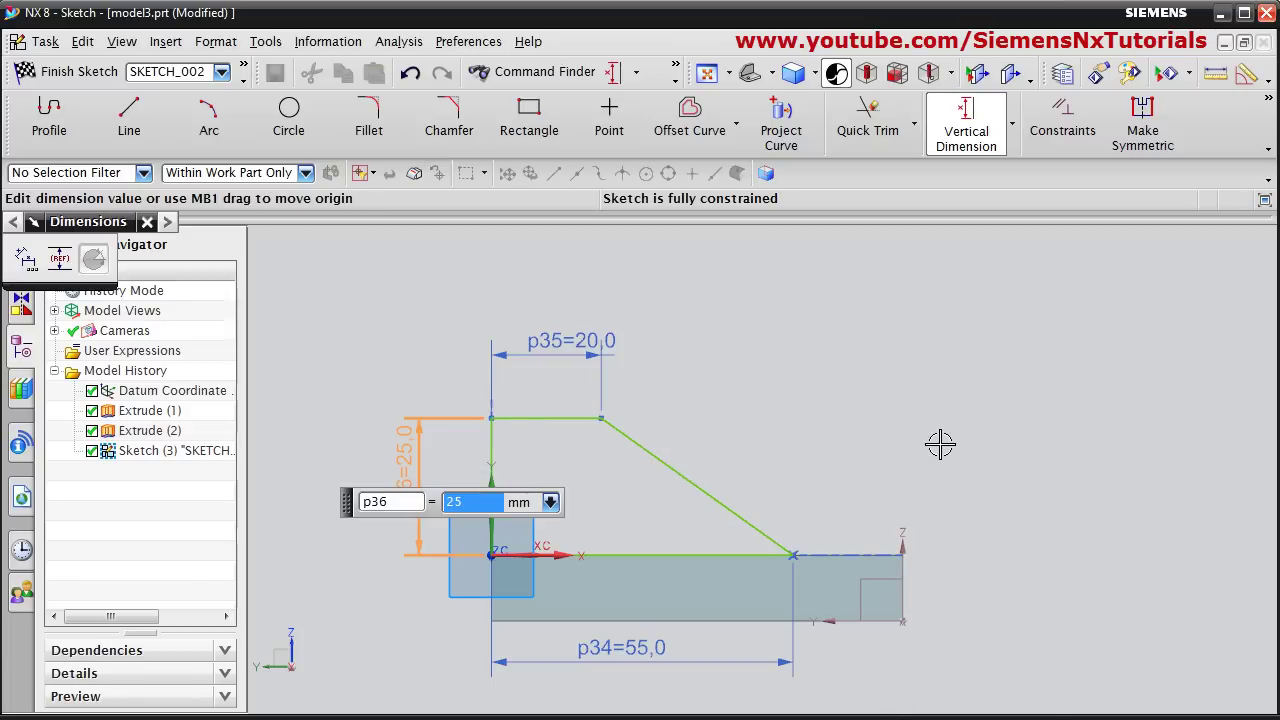
key(Escape)
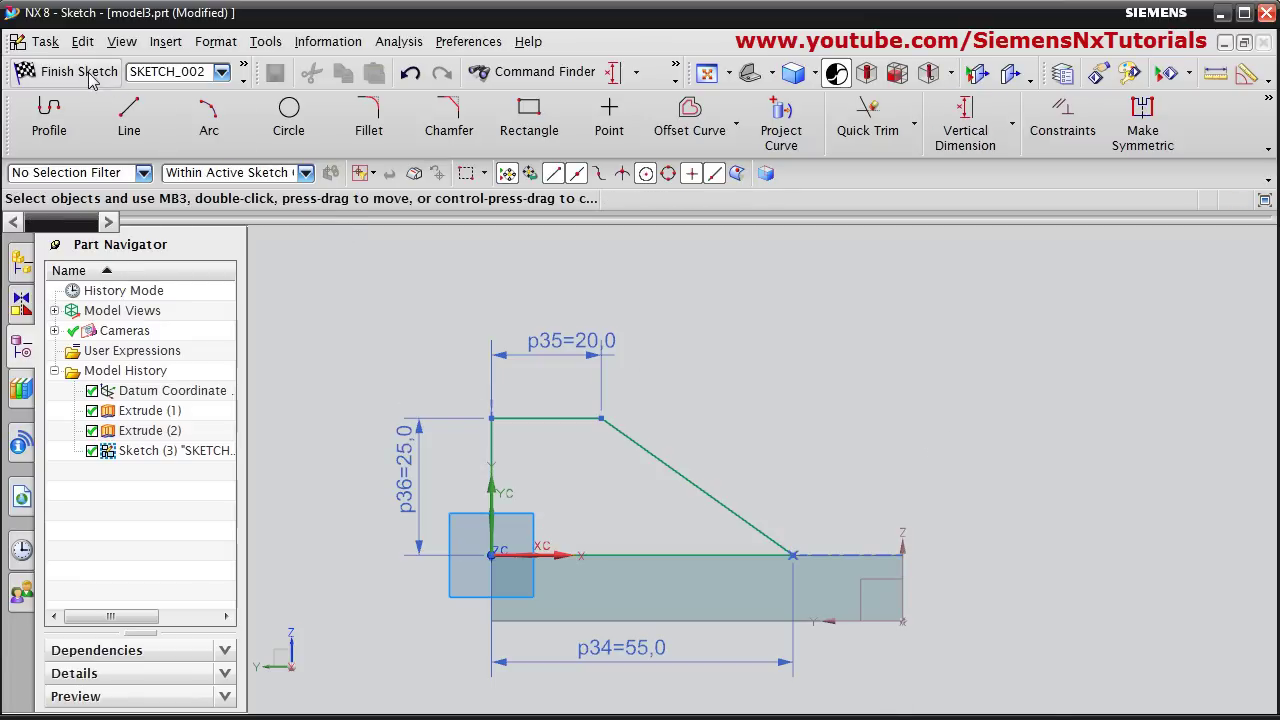
- Finish the sketch, extrude the wedge profile 25 mm in the reversed direction with the Boolean set to Unite, and show the part in isometric view
click(80, 72)
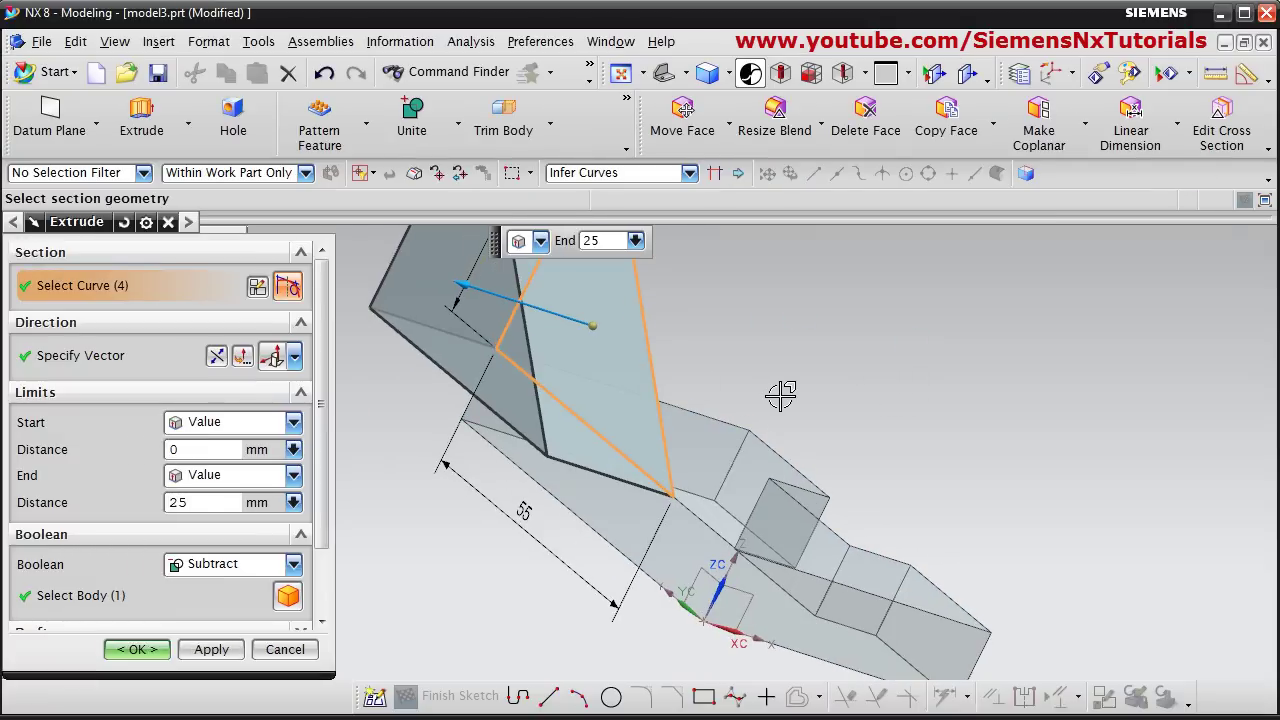
click(216, 357)
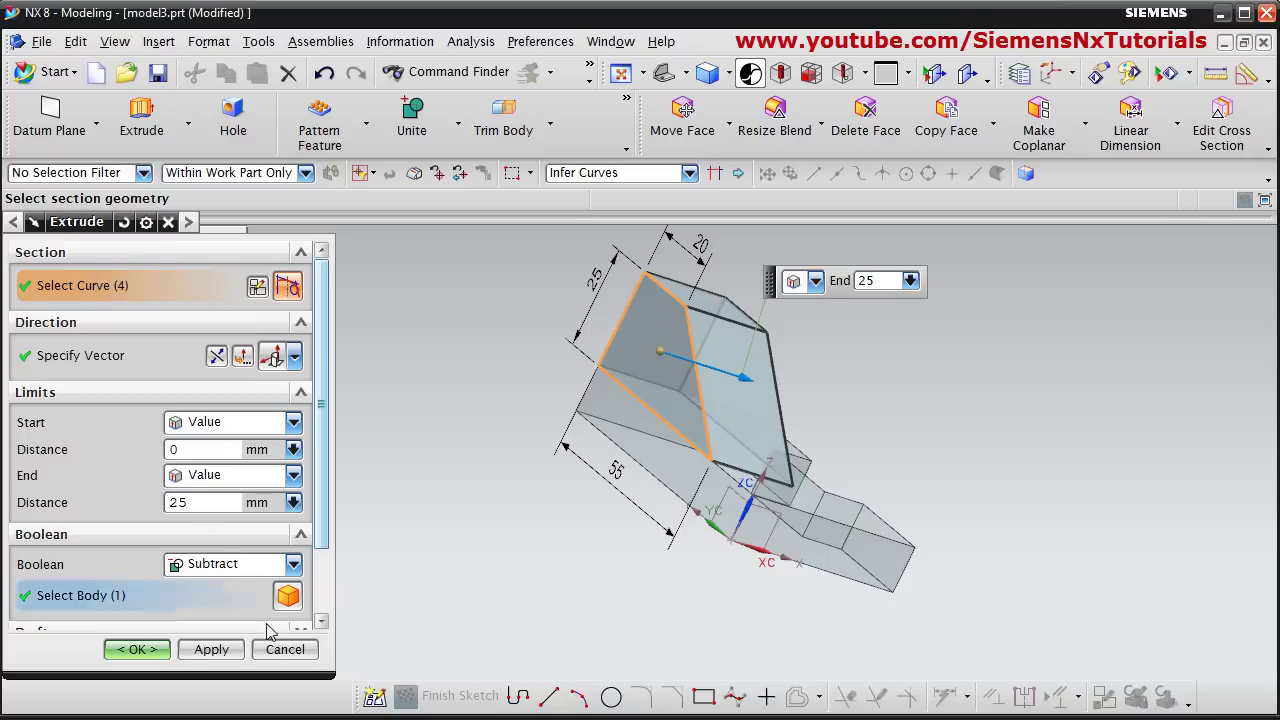
click(138, 652)
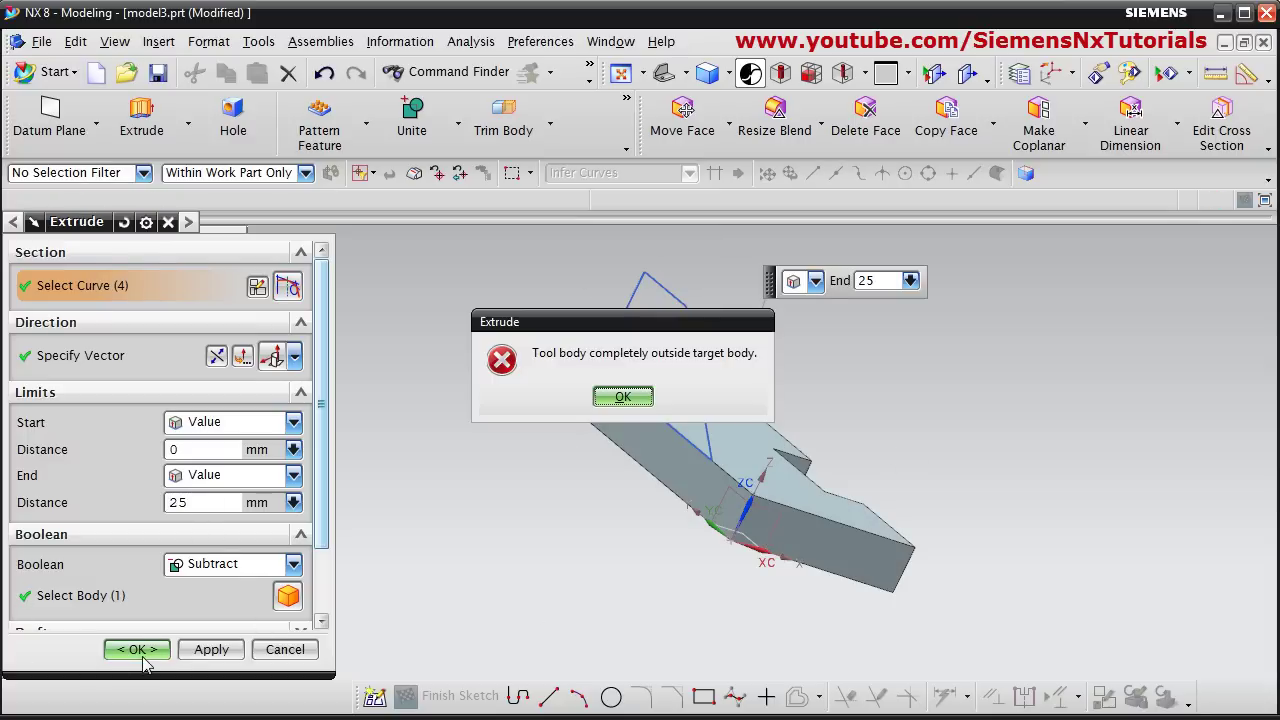
click(623, 396)
click(293, 564)
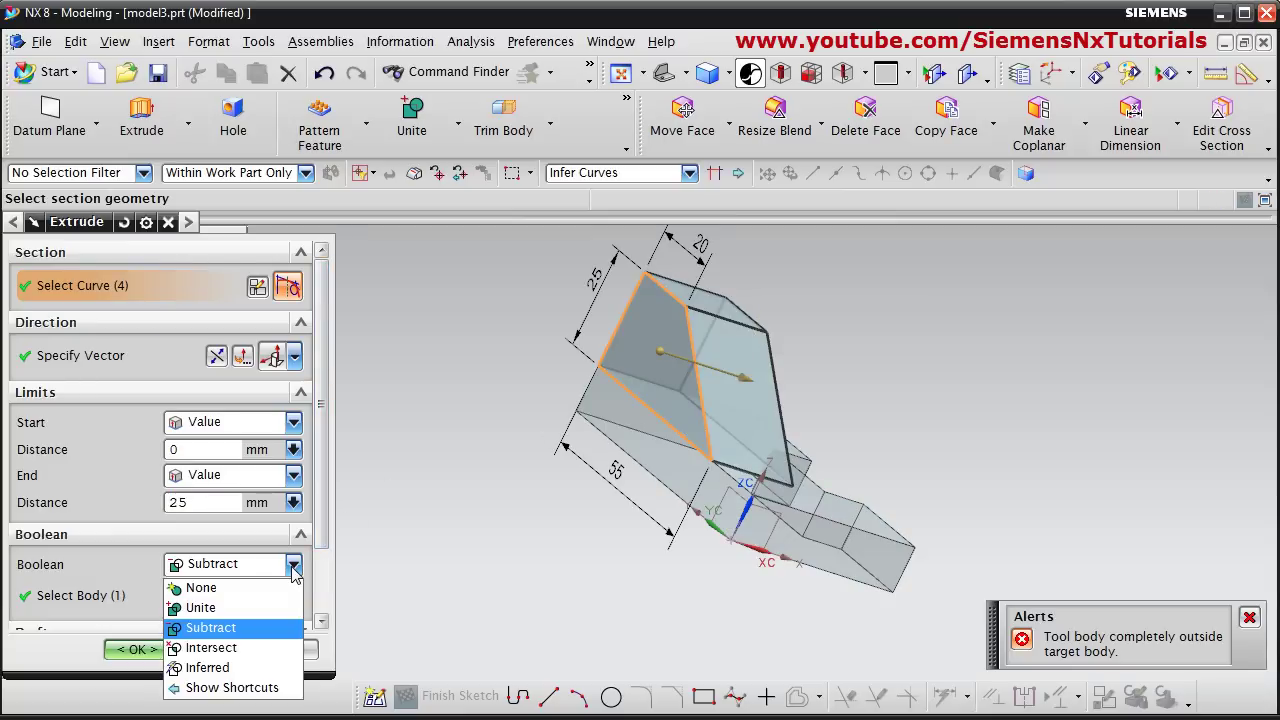
click(204, 608)
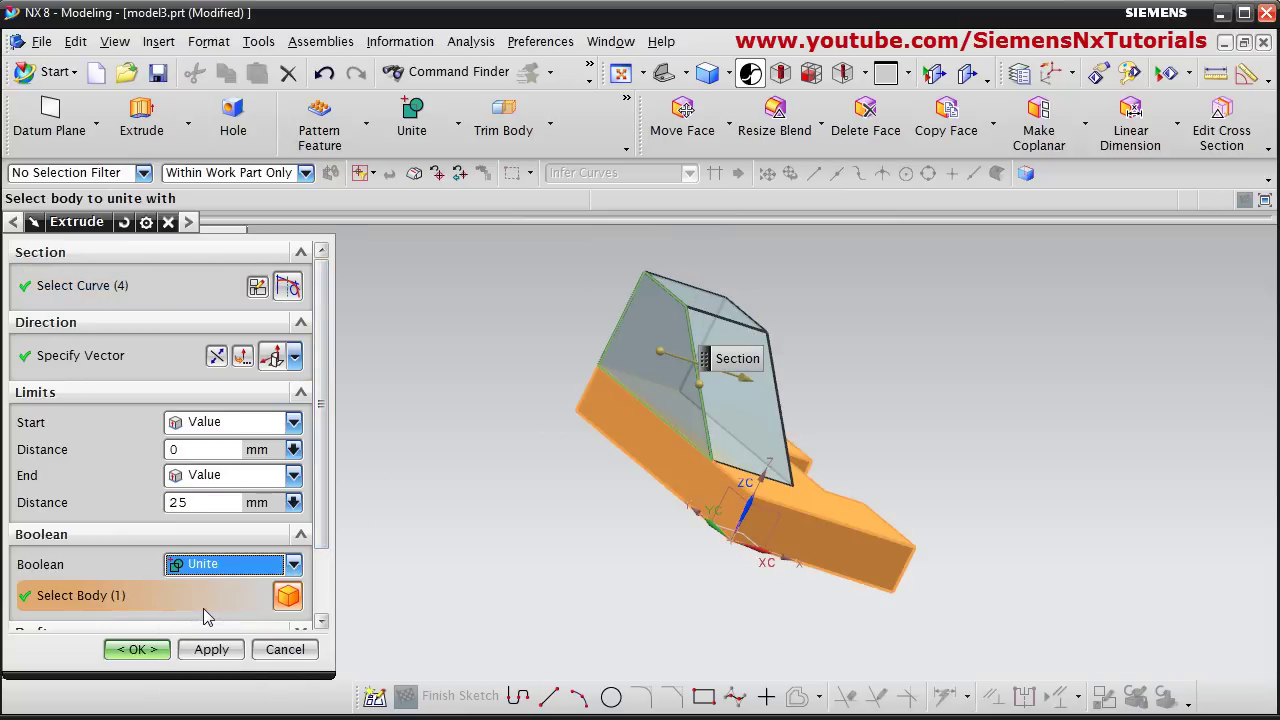
click(140, 650)
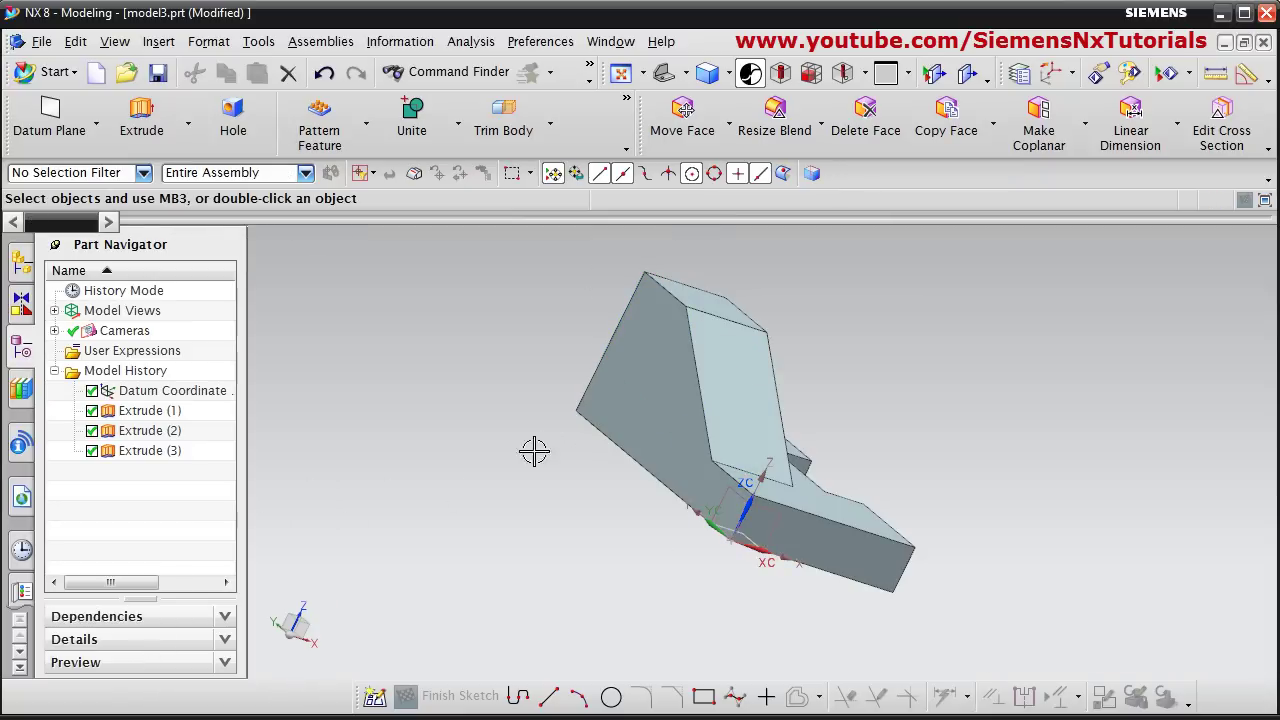
click(665, 75)
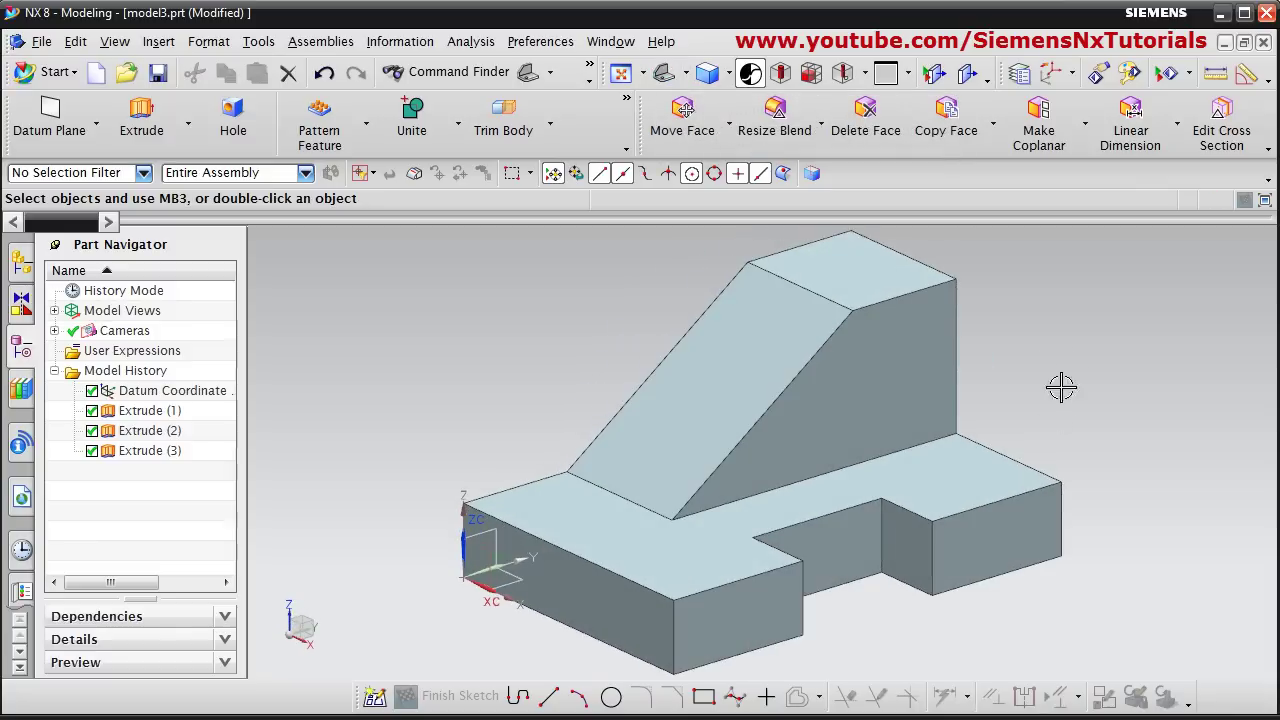